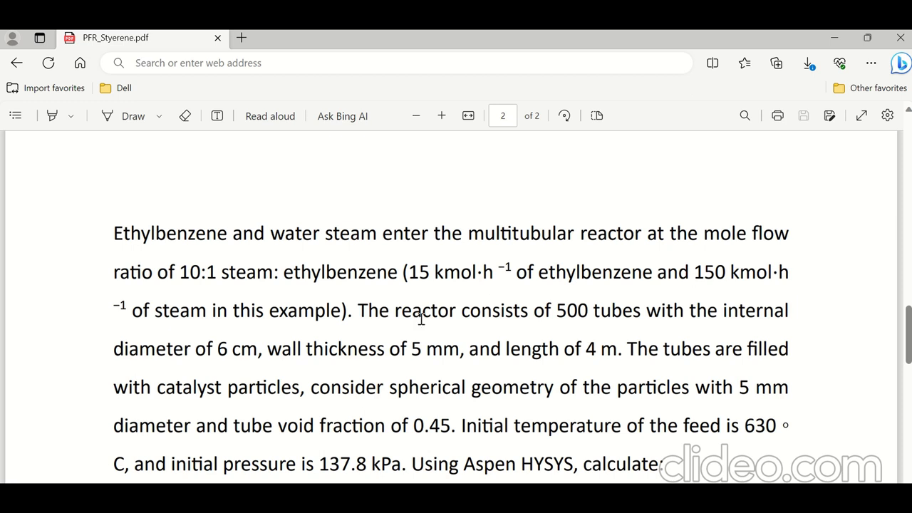
# Step: Read the multitubular reactor specifications and the two required calculations in the PFR_Styerene.pdf problem statement
pyautogui.scroll(-1, 421, 319)
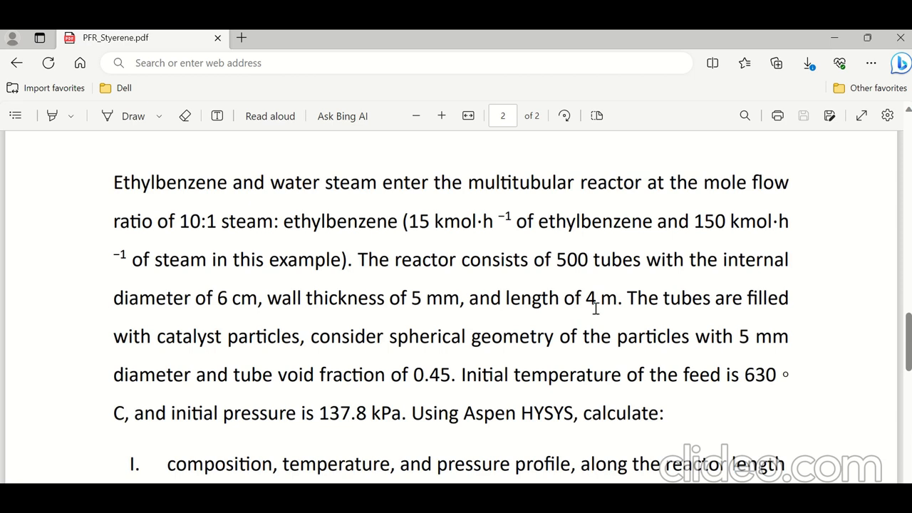
pyautogui.scroll(-1, 596, 308)
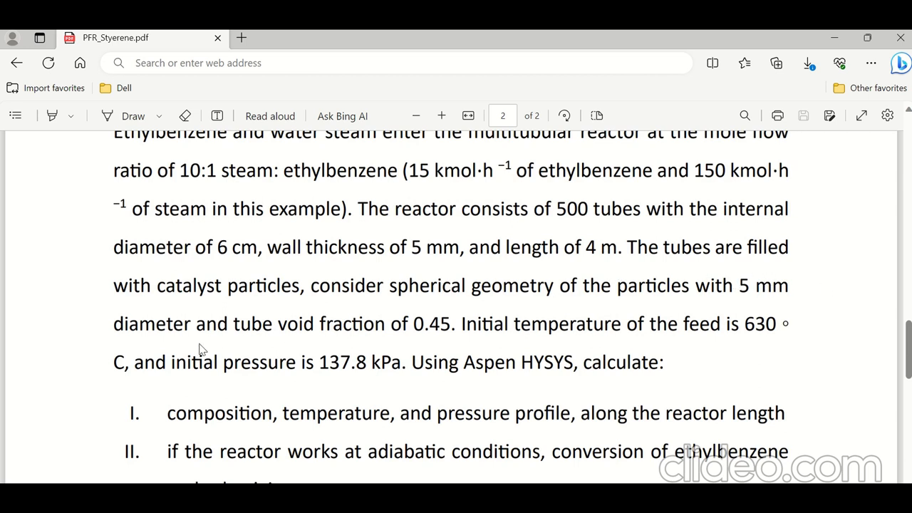
pyautogui.moveTo(452, 326)
pyautogui.mouseDown()
pyautogui.moveTo(413, 328)
pyautogui.moveTo(448, 331)
pyautogui.mouseUp()
pyautogui.click(430, 324)
pyautogui.moveTo(389, 325); pyautogui.dragTo(450, 327)
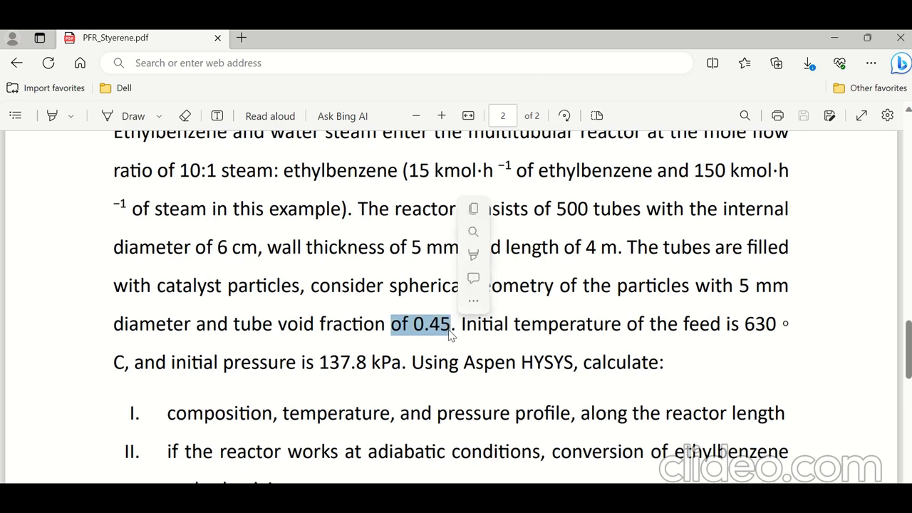
pyautogui.click(309, 298)
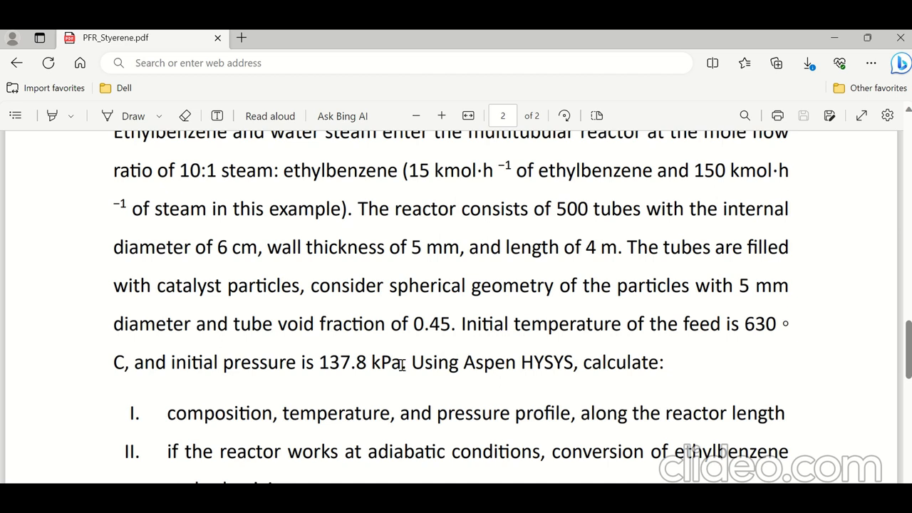
pyautogui.scroll(-1, 402, 365)
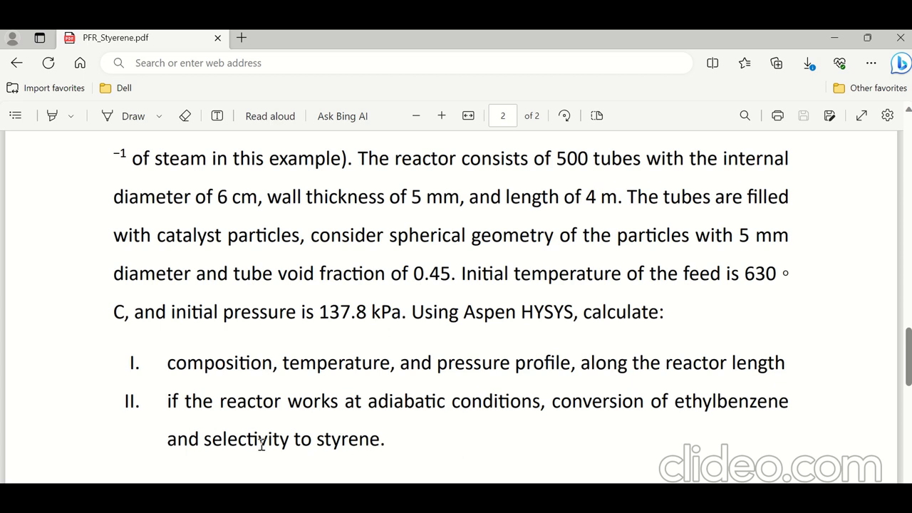
pyautogui.moveTo(212, 440); pyautogui.dragTo(387, 439)
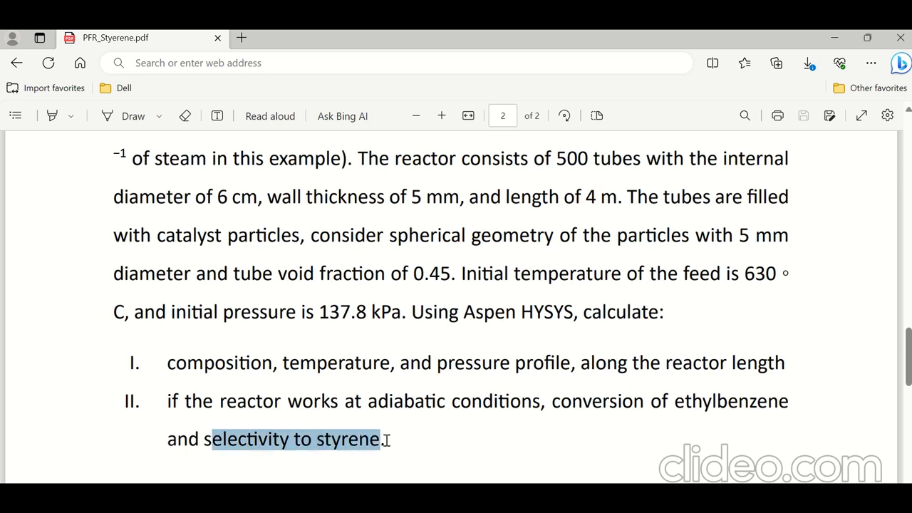
pyautogui.moveTo(547, 401); pyautogui.dragTo(787, 401)
pyautogui.moveTo(205, 440); pyautogui.dragTo(385, 444)
pyautogui.click(224, 422)
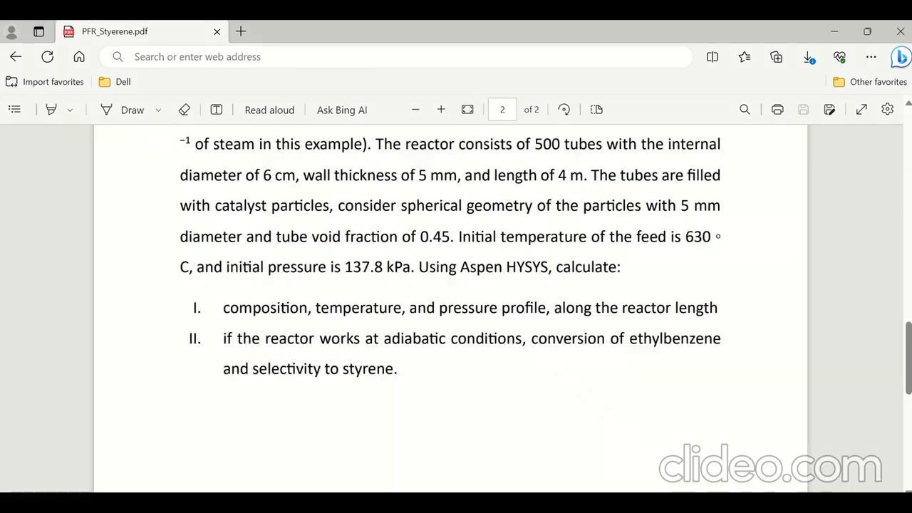
# Step: Launch Aspen HYSYS V11 and create a new simulation case
pyautogui.press('super')
pyautogui.write('a')
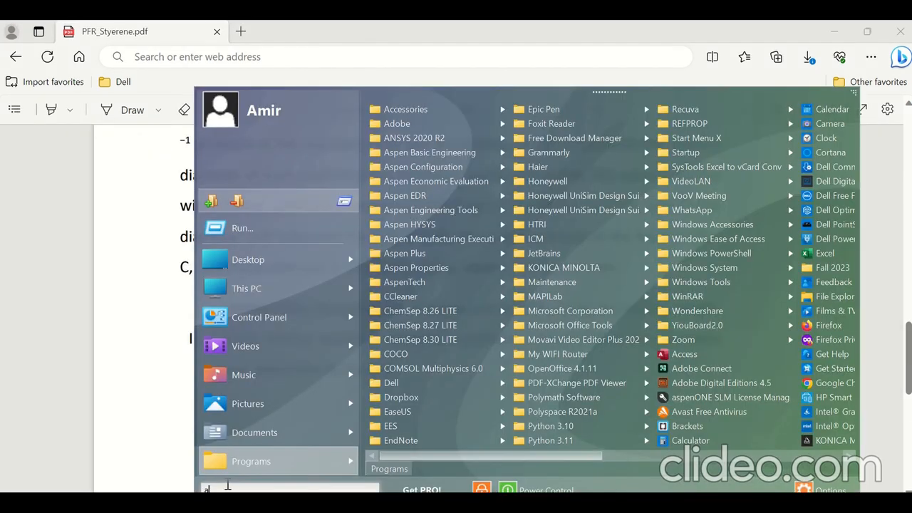
pyautogui.write('spen hysys')
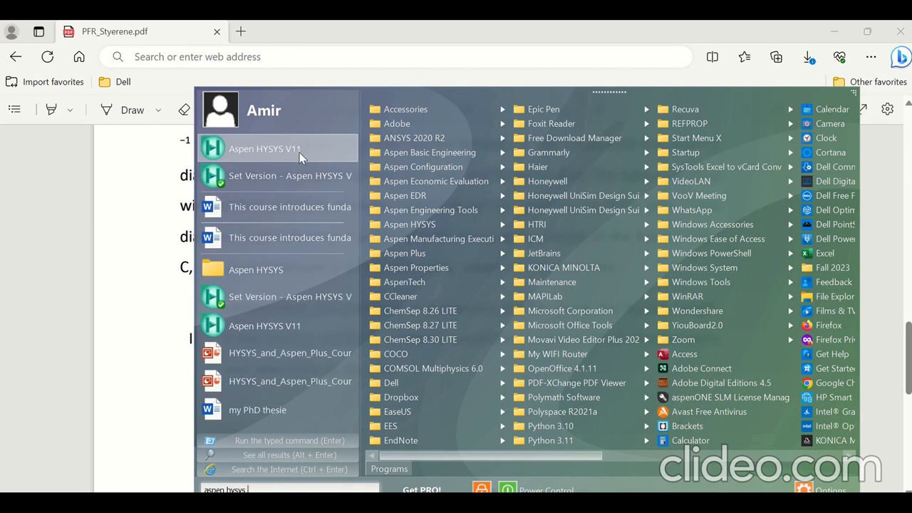
pyautogui.click(299, 150)
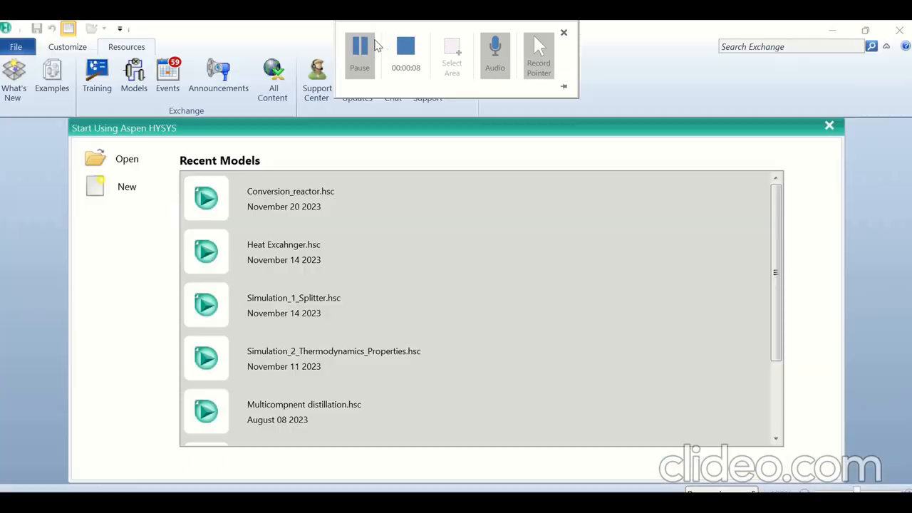
pyautogui.click(99, 189)
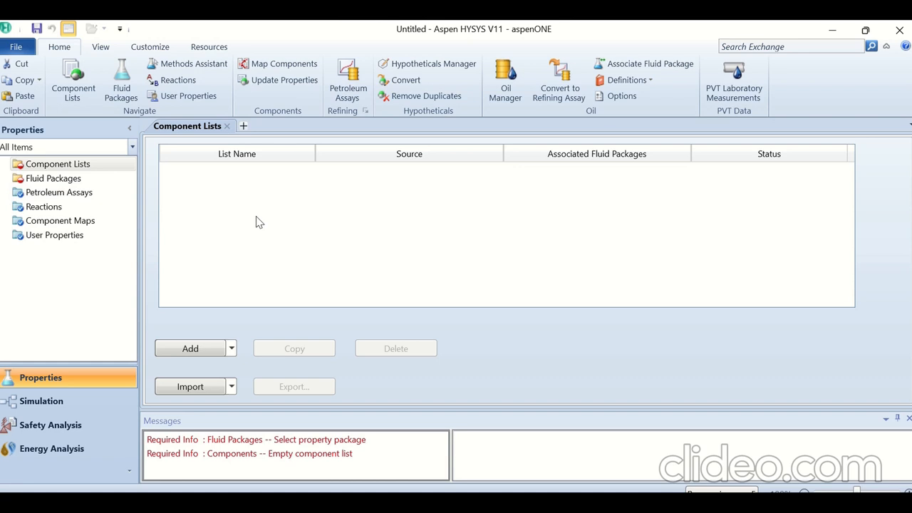
# Step: Create a HYSYS component list and add hydrogen (H2) to it
pyautogui.click(194, 348)
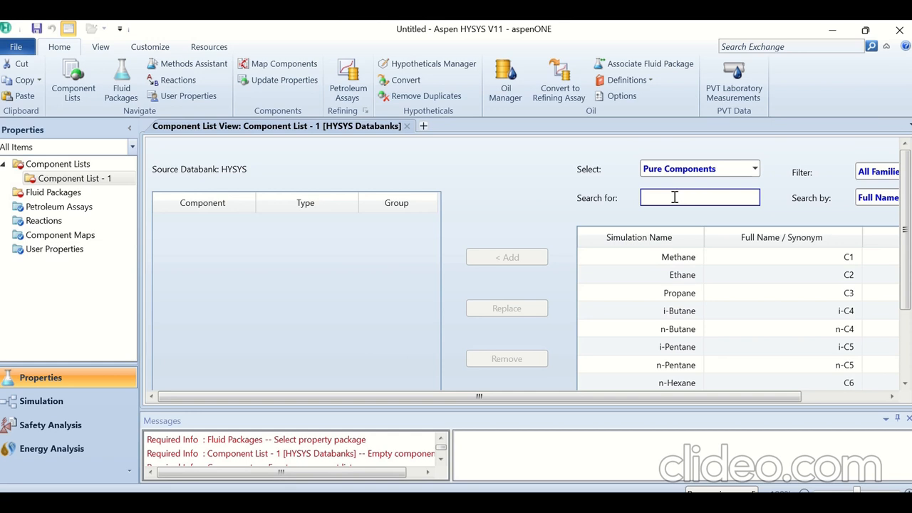
pyautogui.write('H2')
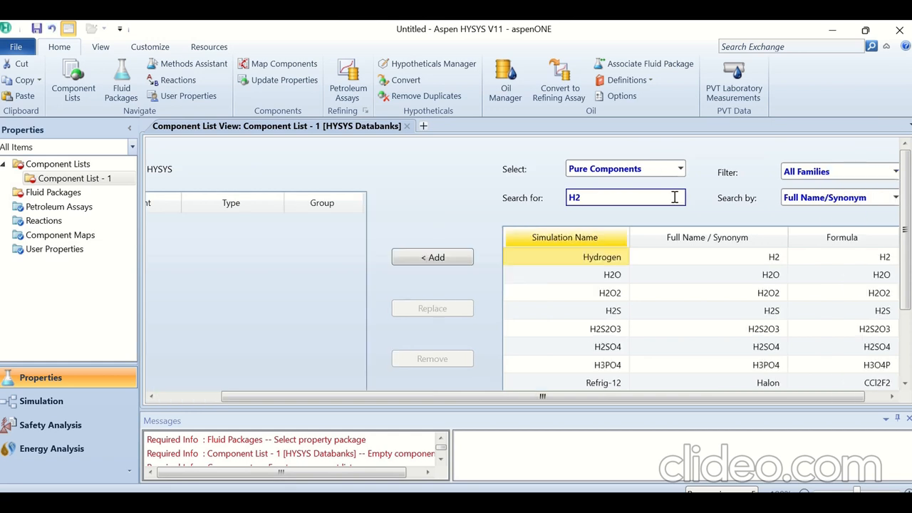
pyautogui.press('Return')
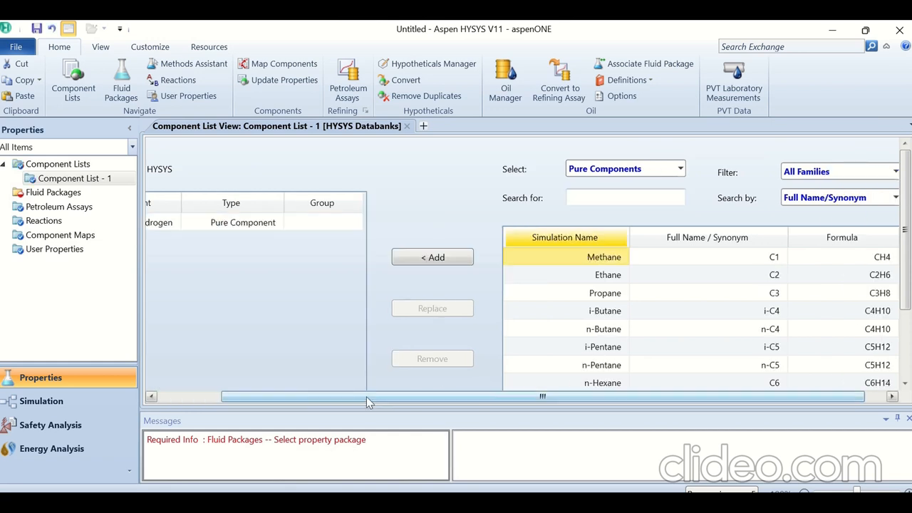
# Step: Find water among the pure components and add H2O to the component list
pyautogui.moveTo(366, 397); pyautogui.dragTo(301, 397)
pyautogui.click(673, 195)
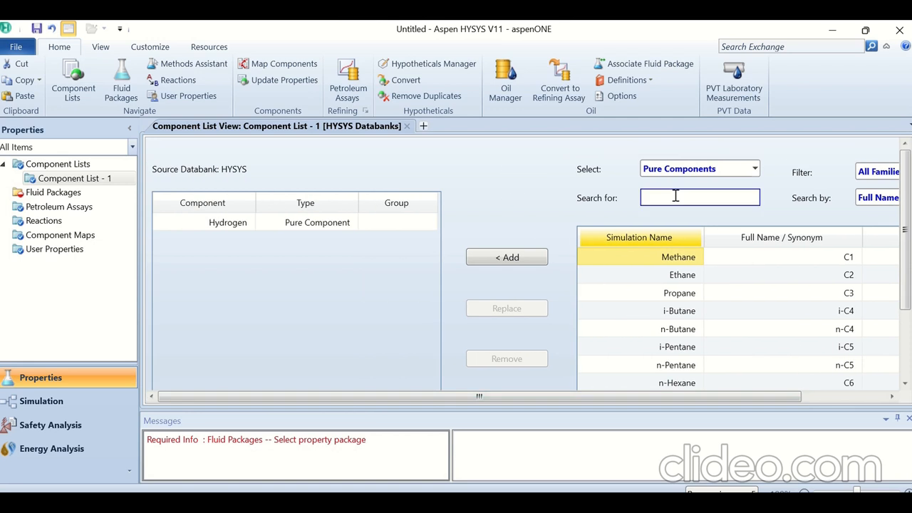
pyautogui.write('water')
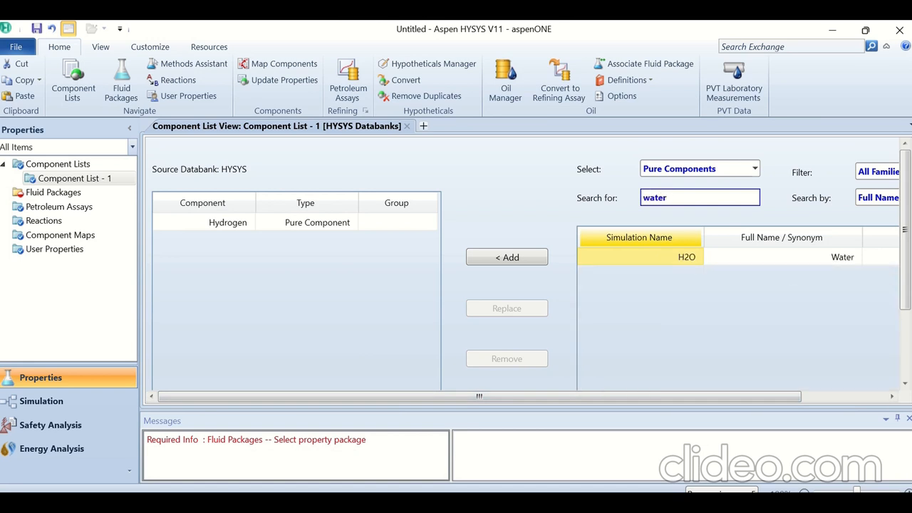
pyautogui.click(666, 264)
pyautogui.doubleClick(666, 263)
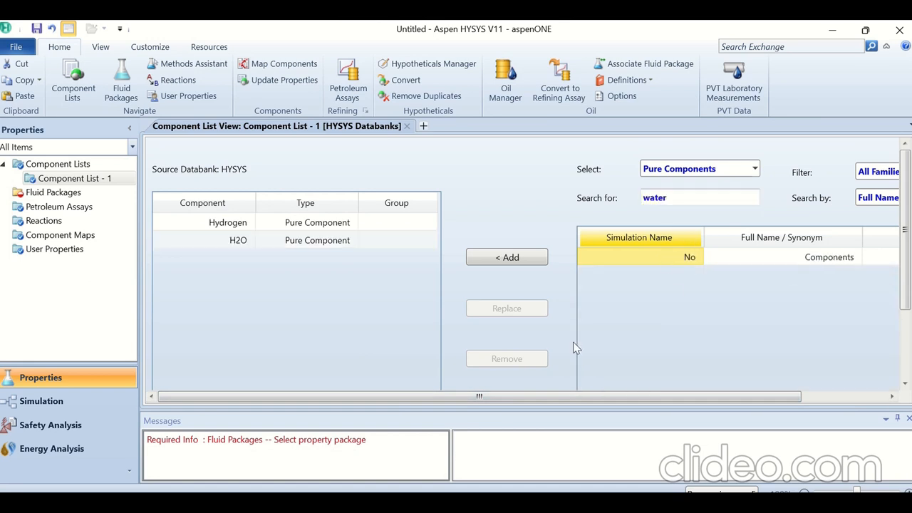
# Step: Find ethylbenzene among the pure components and add it to the component list as E-Benzene
pyautogui.click(674, 198)
pyautogui.write('ethyle')
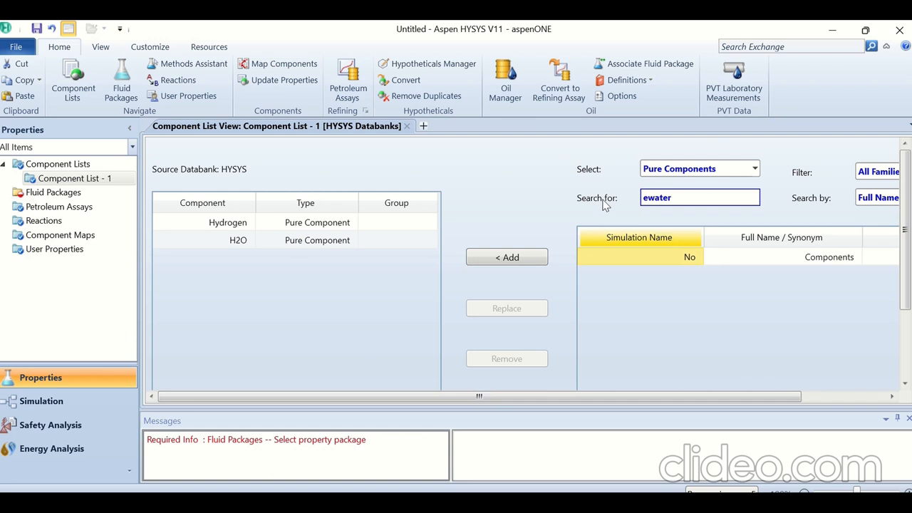
pyautogui.hotkey('ctrl', 'a')
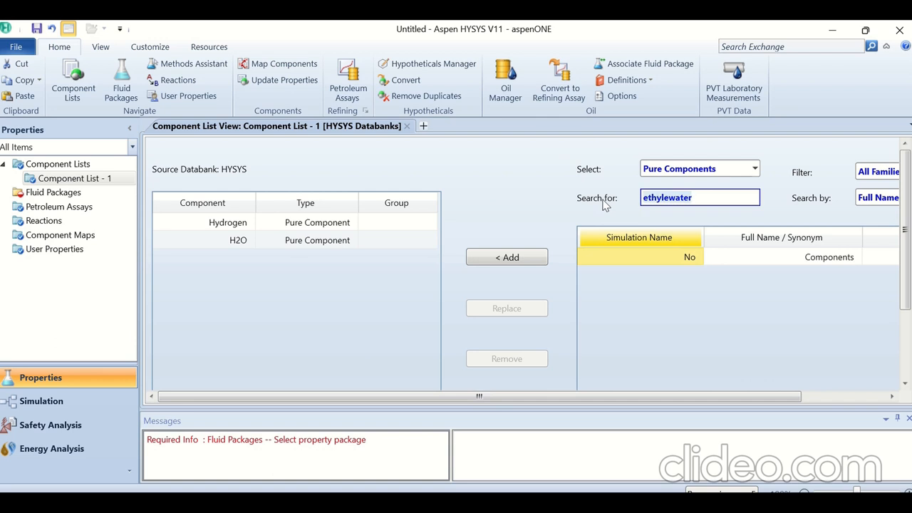
pyautogui.write('ethyle')
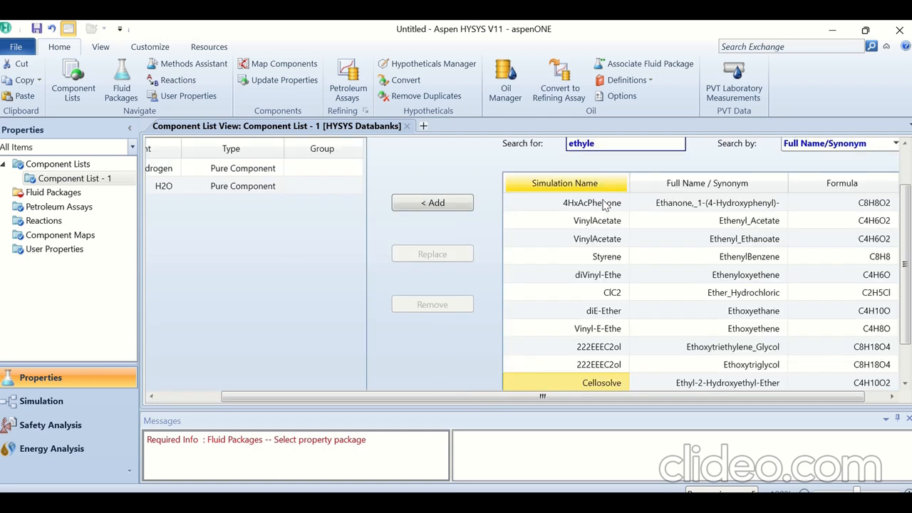
pyautogui.write('benzene')
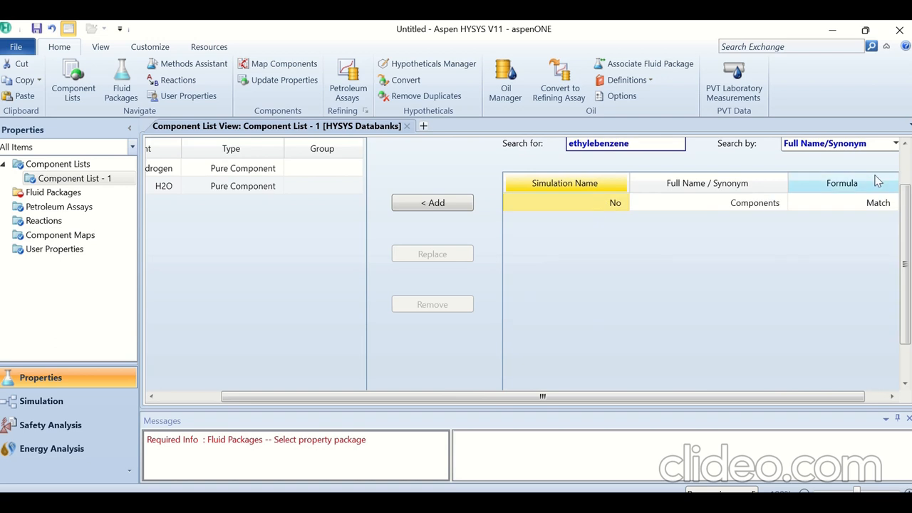
pyautogui.scroll(1, 896, 217)
pyautogui.scroll(1, 896, 217)
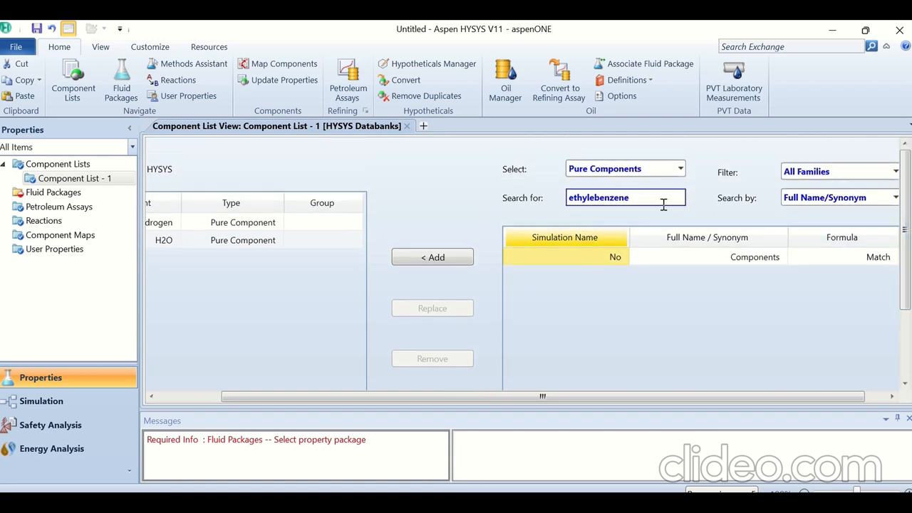
pyautogui.click(592, 198)
pyautogui.press('BackSpace')
pyautogui.press('Delete')
pyautogui.write('l')
pyautogui.doubleClick(613, 275)
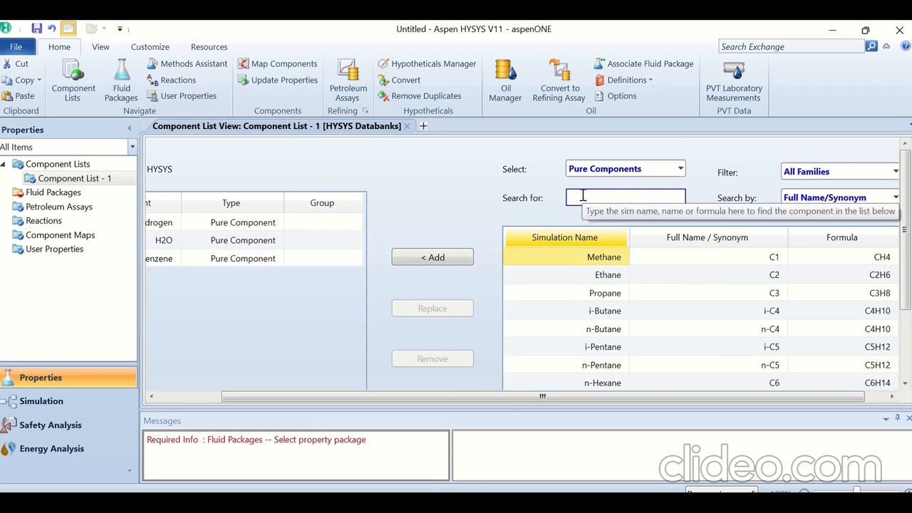
# Step: Add methane to the component list, then find ethene and add it as Ethylene
pyautogui.moveTo(312, 397); pyautogui.dragTo(250, 397)
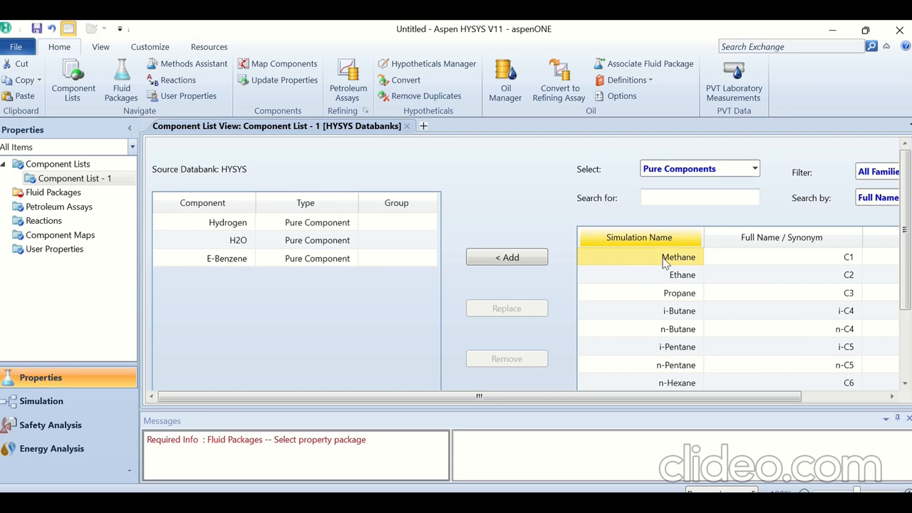
pyautogui.click(655, 194)
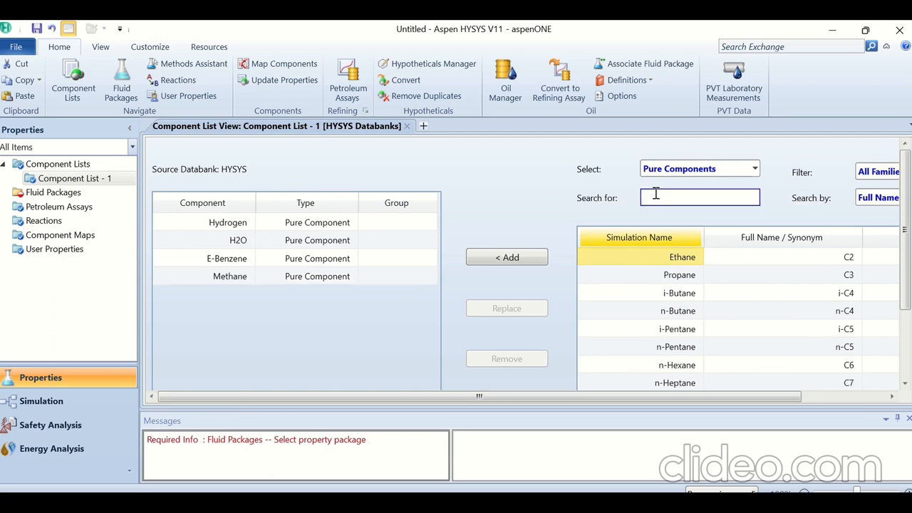
pyautogui.write('ethen')
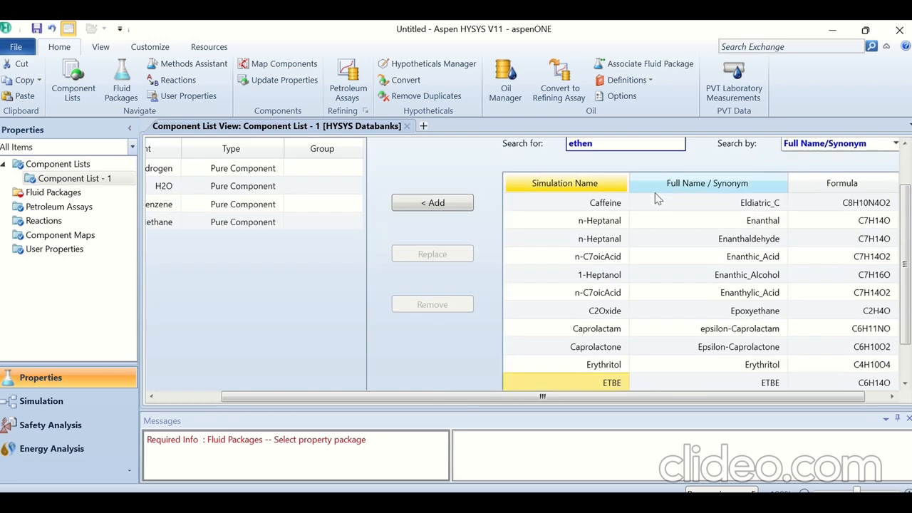
pyautogui.write('e')
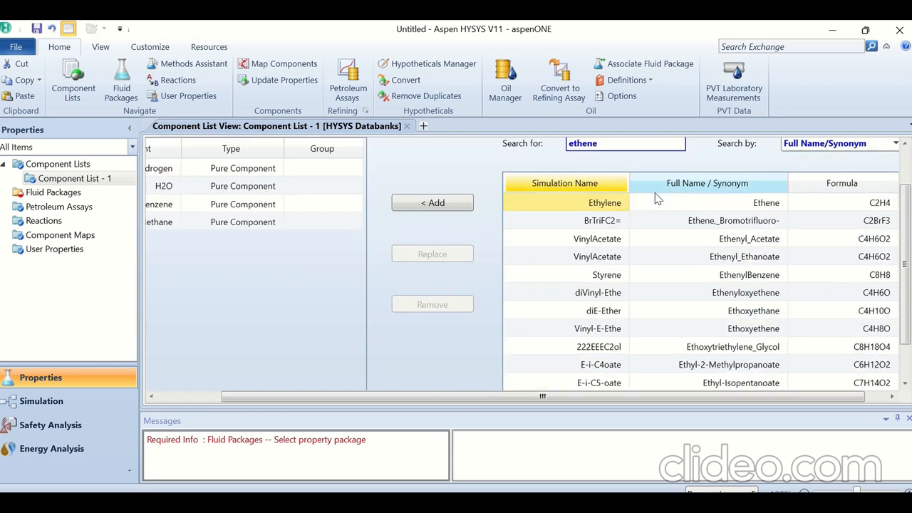
pyautogui.doubleClick(595, 205)
pyautogui.moveTo(426, 400); pyautogui.dragTo(322, 403)
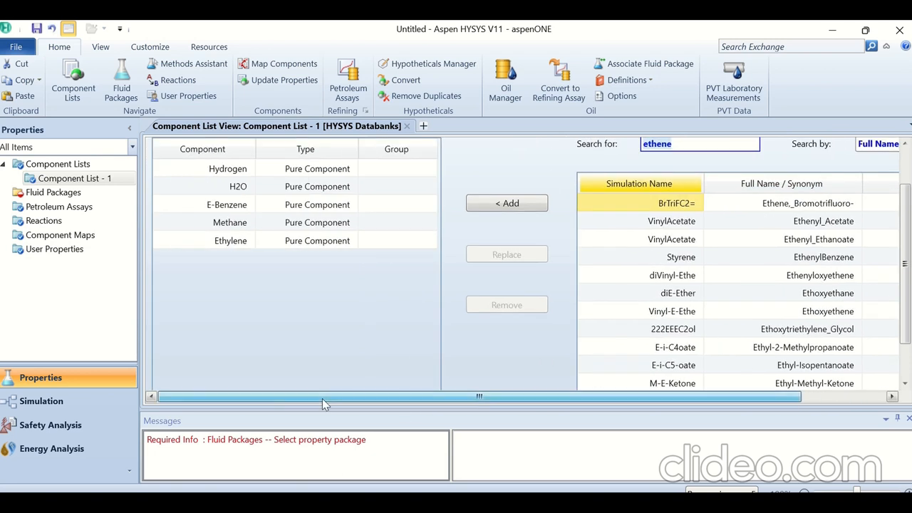
# Step: Find styrene among the pure components and add it to the component list
pyautogui.scroll(2, 896, 262)
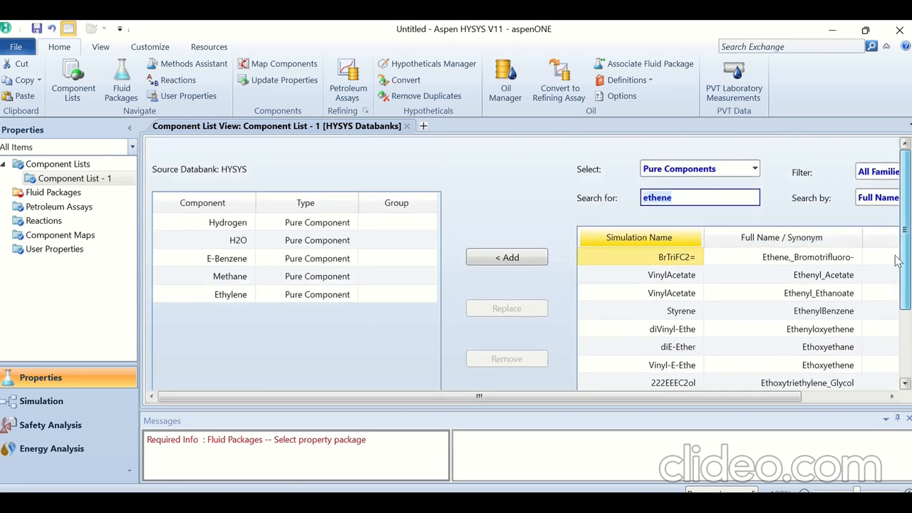
pyautogui.write('styrene')
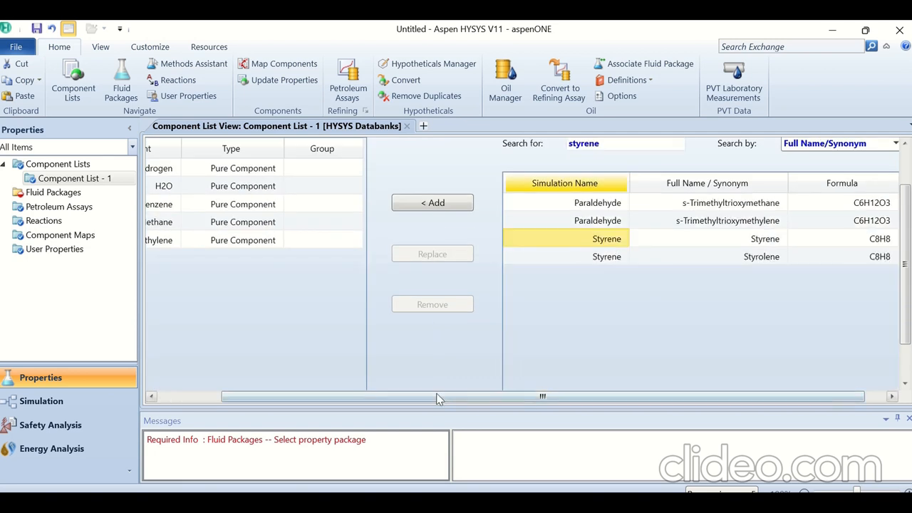
pyautogui.doubleClick(580, 243)
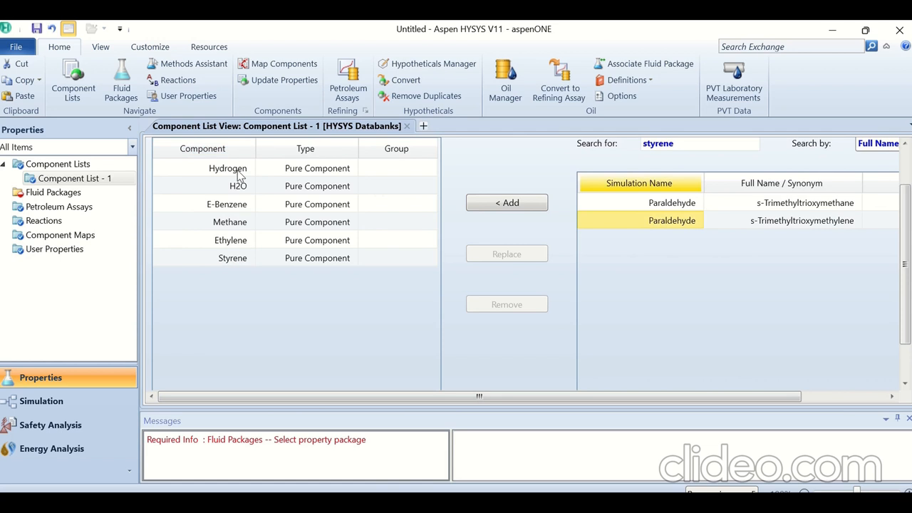
# Step: Find benzene among the pure components and add it to the component list
pyautogui.click(684, 141)
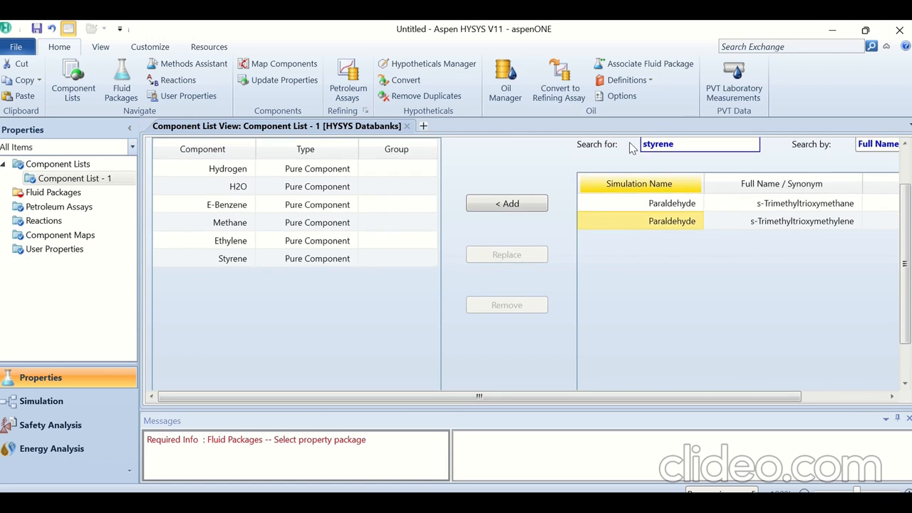
pyautogui.write('ben')
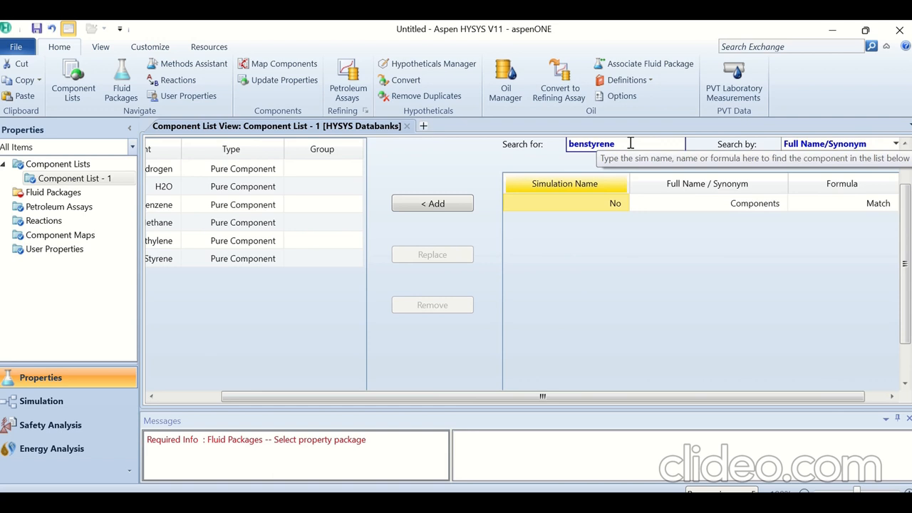
pyautogui.press('BackSpace')
pyautogui.press('BackSpace')
pyautogui.press('BackSpace')
pyautogui.press('Delete')
pyautogui.press('Delete')
pyautogui.press('Delete')
pyautogui.press('Delete')
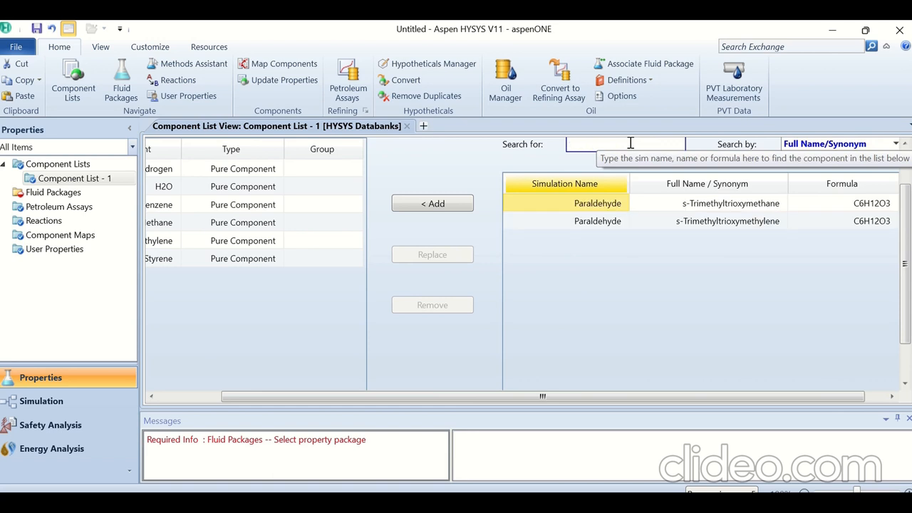
pyautogui.write('benzene')
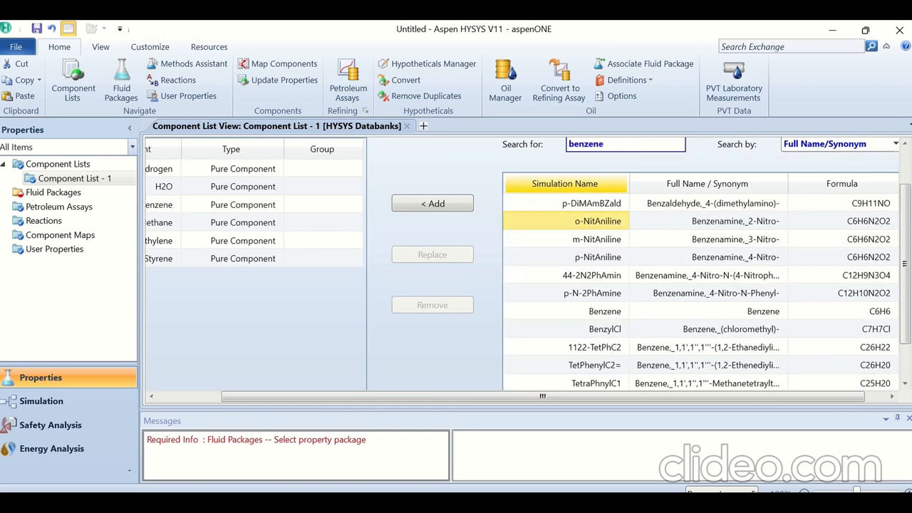
pyautogui.doubleClick(590, 295)
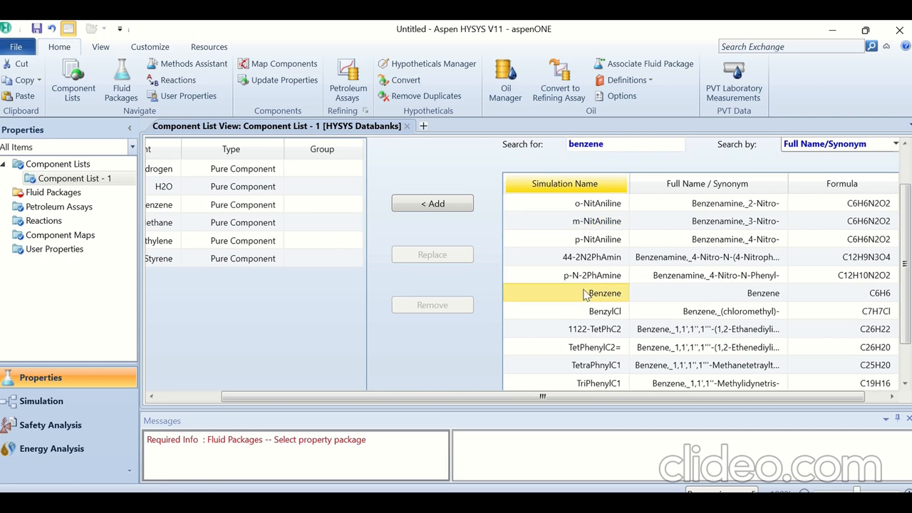
# Step: Find toluene among the pure components and add it to the component list
pyautogui.click(606, 143)
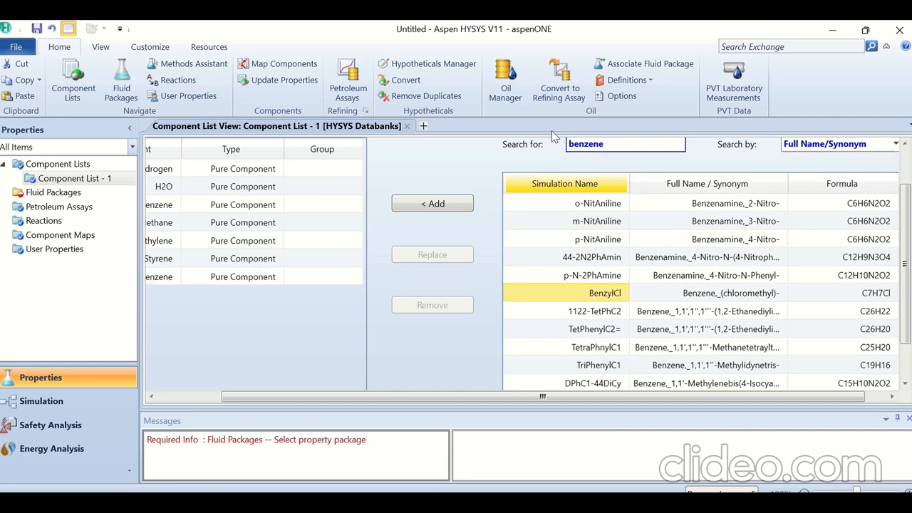
pyautogui.hotkey('ctrl', 'a')
pyautogui.write('tolune')
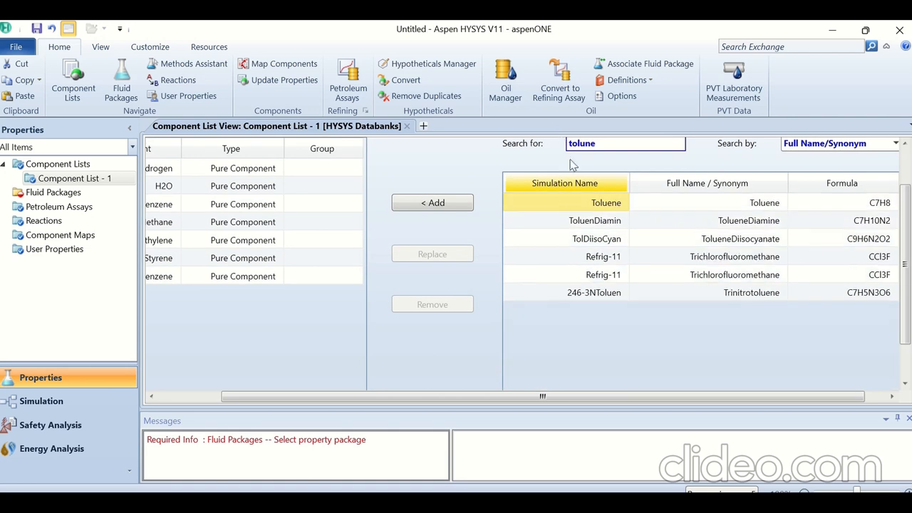
pyautogui.doubleClick(567, 210)
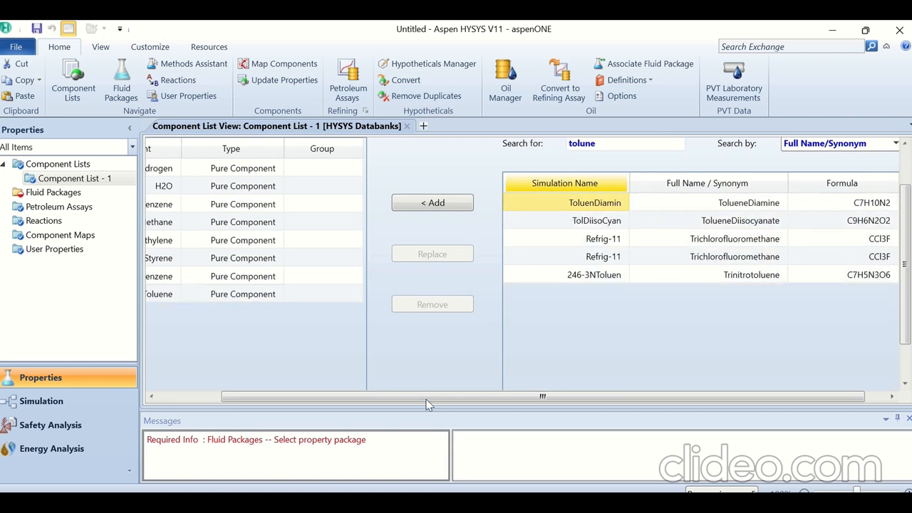
pyautogui.moveTo(370, 396); pyautogui.dragTo(307, 396)
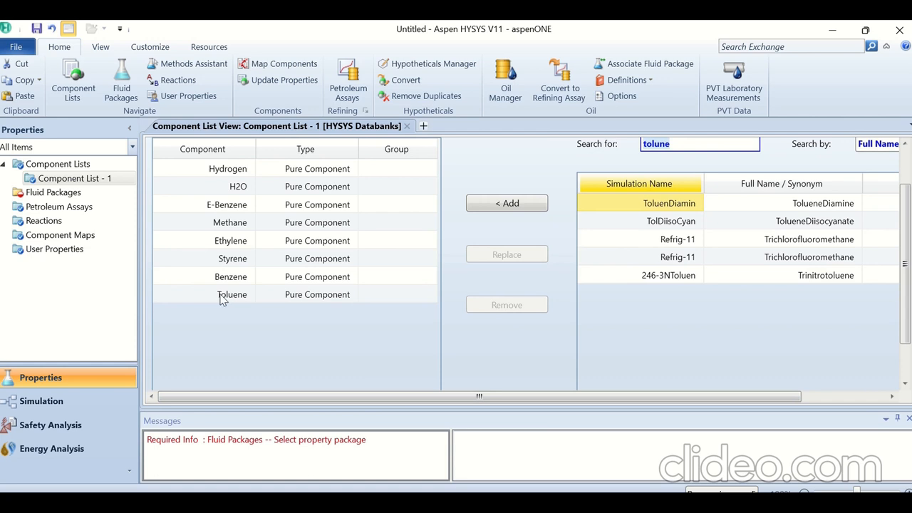
# Step: Add a fluid package for Component List - 1 with Peng-Robinson as its property package
pyautogui.doubleClick(54, 192)
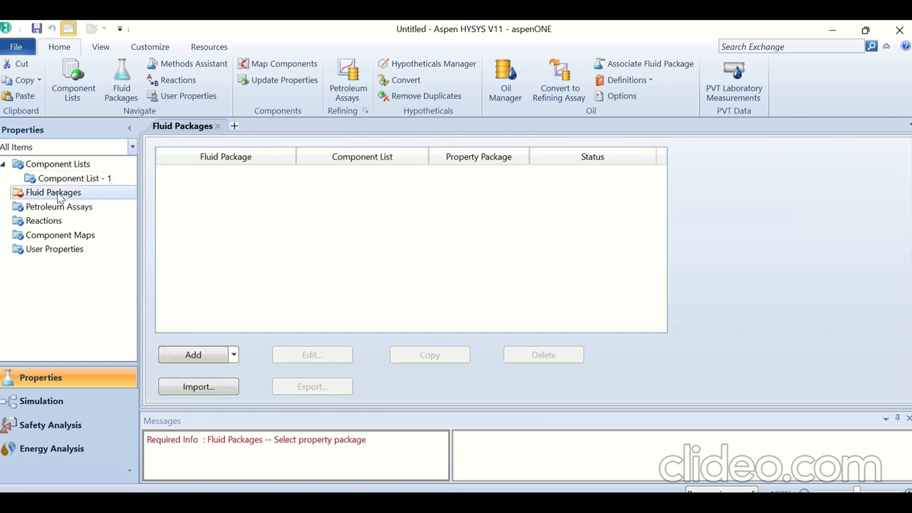
pyautogui.click(193, 354)
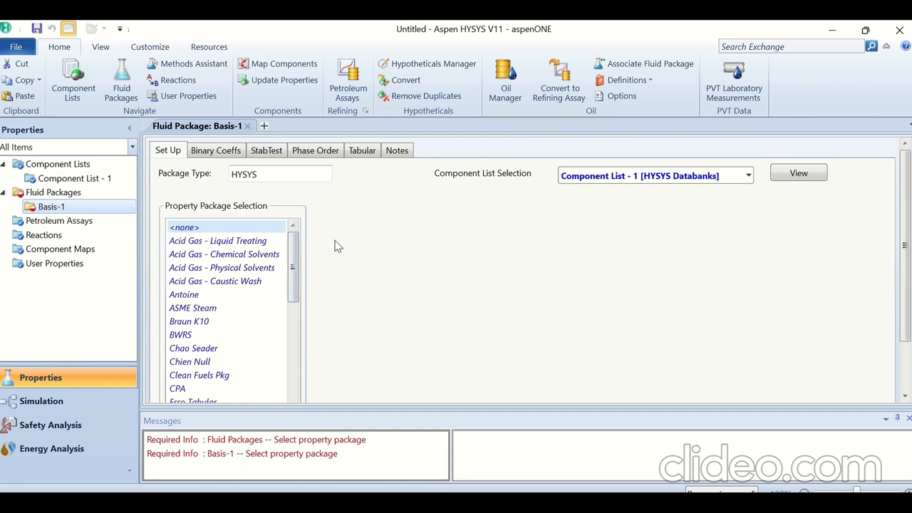
pyautogui.moveTo(293, 265); pyautogui.dragTo(296, 349)
pyautogui.click(242, 334)
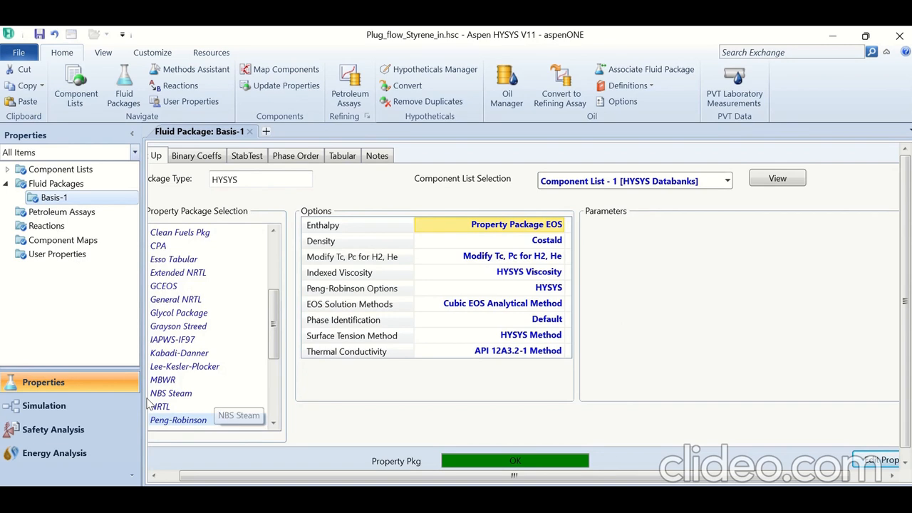
# Step: Add a reaction set containing one Heterogeneous Catalytic reaction and two Kinetic reactions from the Hysys source
pyautogui.click(44, 227)
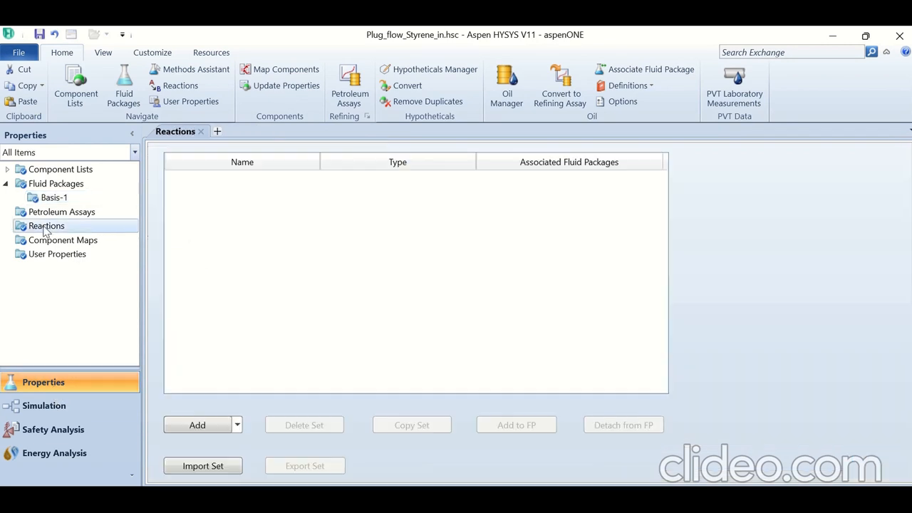
pyautogui.click(219, 428)
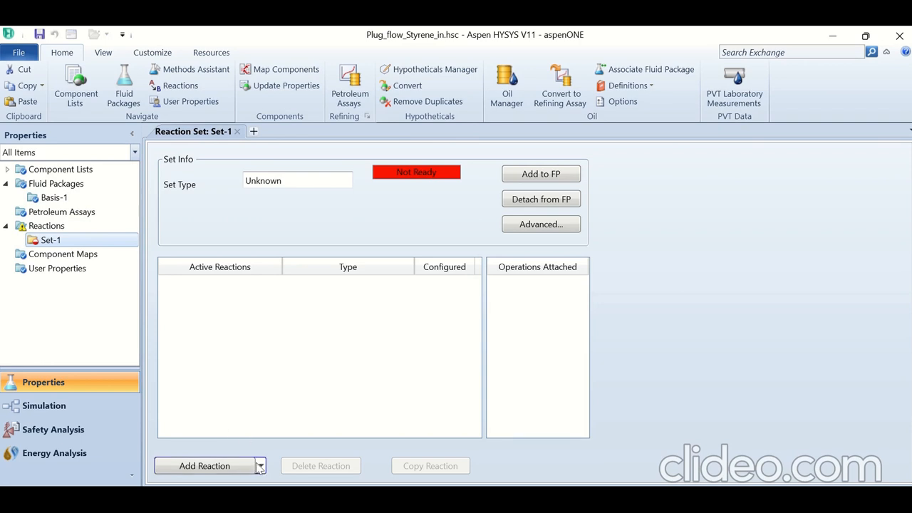
pyautogui.click(228, 471)
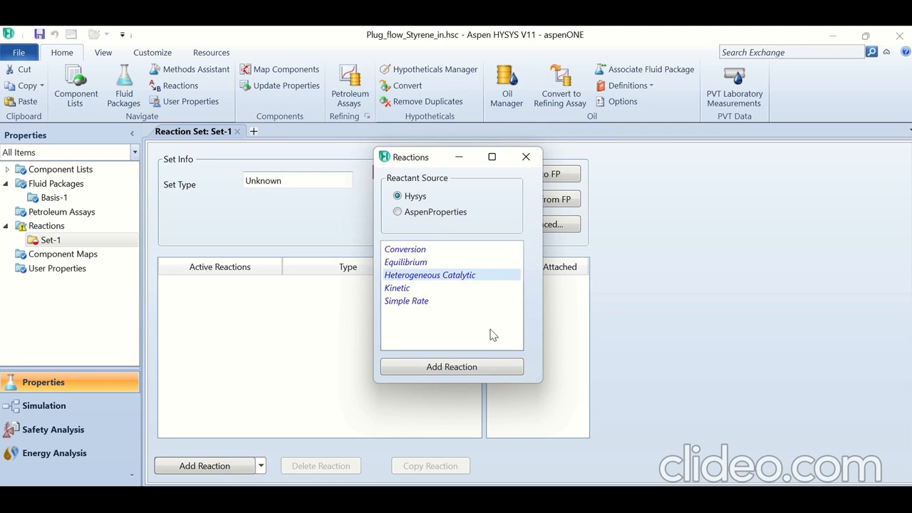
pyautogui.click(454, 366)
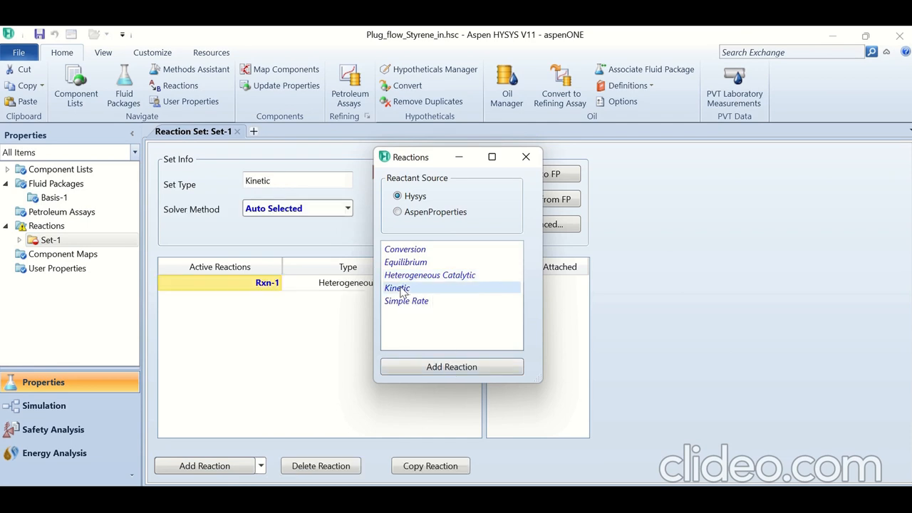
pyautogui.click(452, 368)
pyautogui.click(452, 367)
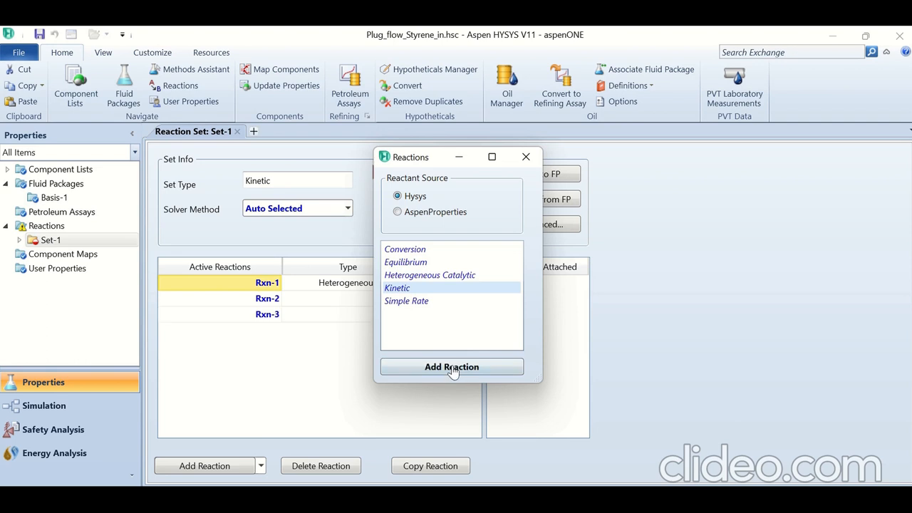
pyautogui.click(526, 157)
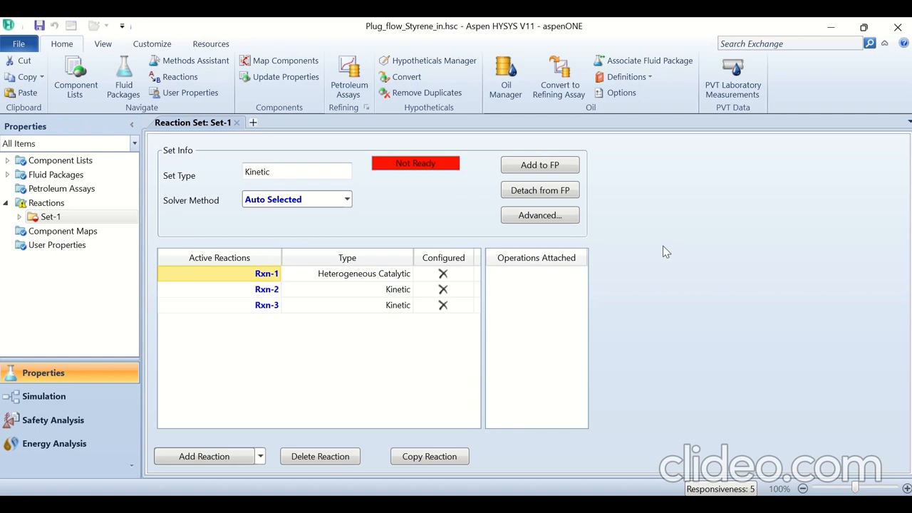
# Step: Open the heterogeneous catalytic reaction Rxn-1 and look up the reaction equations in PFR_Styerene.pdf in the browser
pyautogui.doubleClick(265, 275)
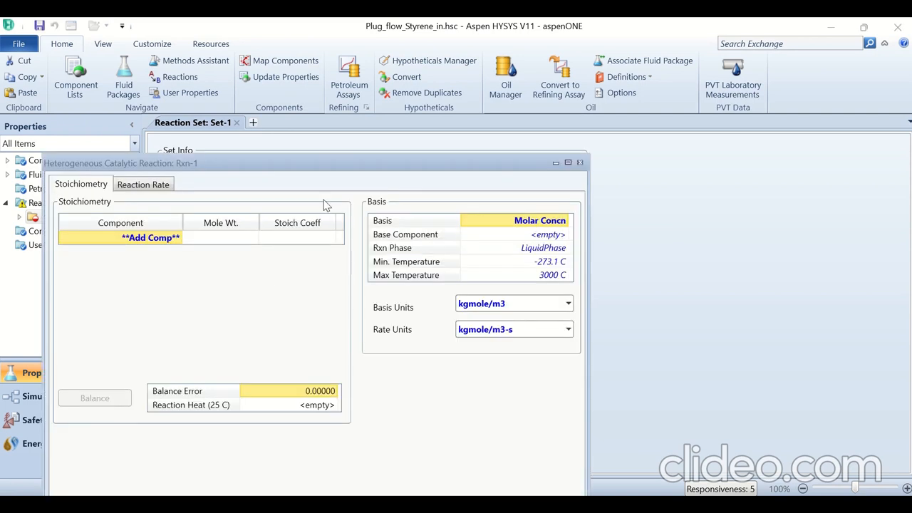
pyautogui.moveTo(299, 151); pyautogui.dragTo(452, 80)
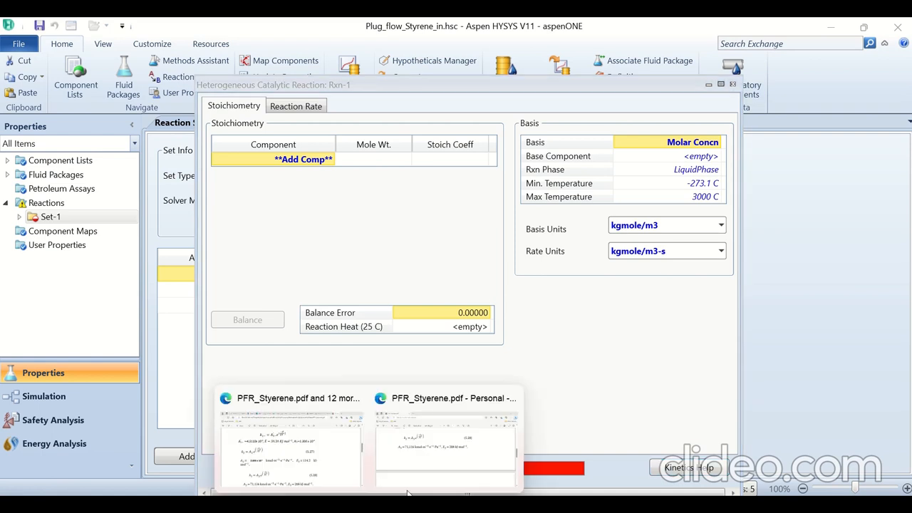
pyautogui.click(499, 451)
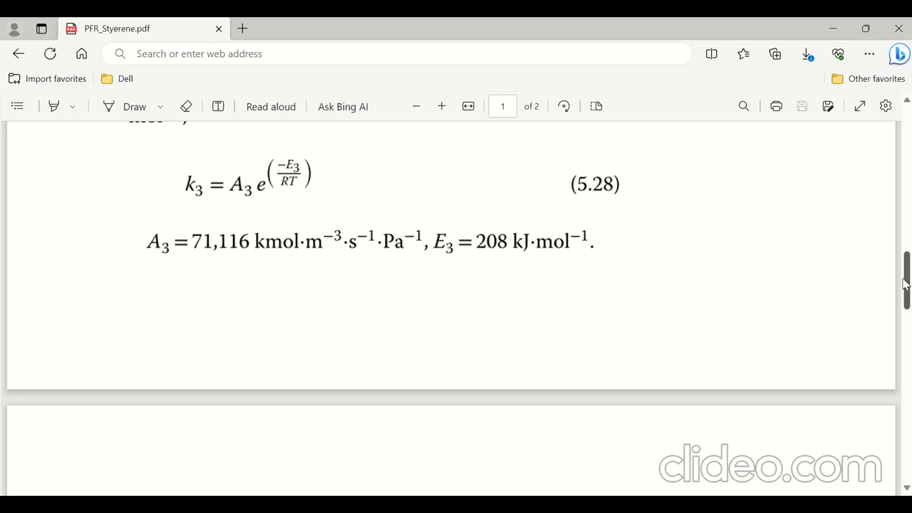
pyautogui.moveTo(905, 278); pyautogui.dragTo(893, 165)
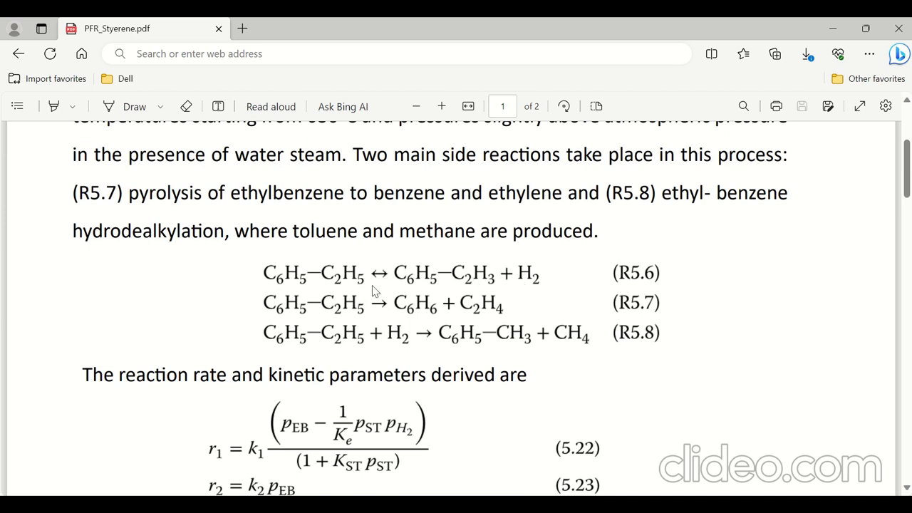
pyautogui.scroll(-3, 375, 290)
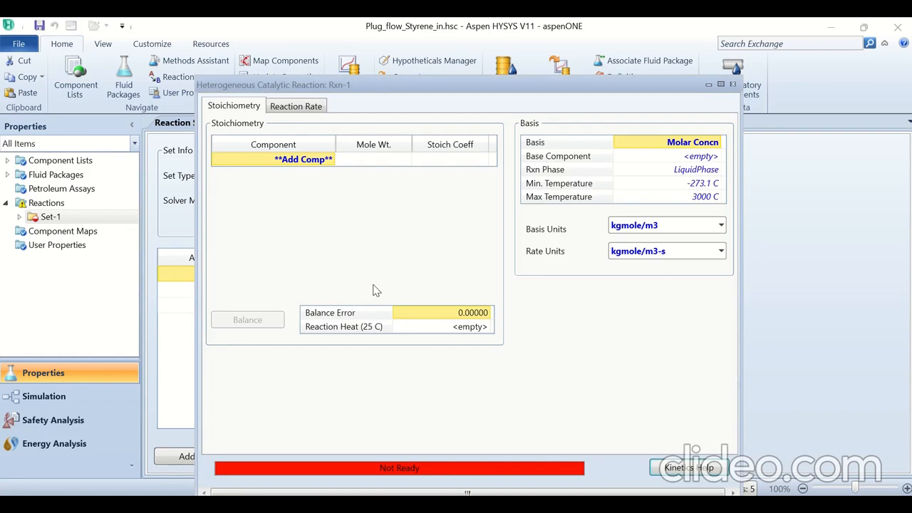
# Step: Add E-Benzene to the stoichiometry of Rxn-1 with a coefficient of -1
pyautogui.click(332, 159)
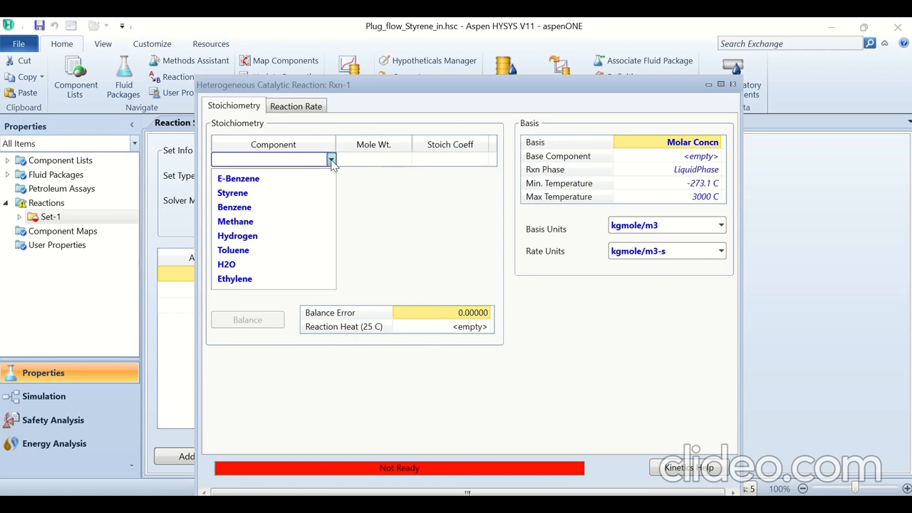
pyautogui.click(283, 182)
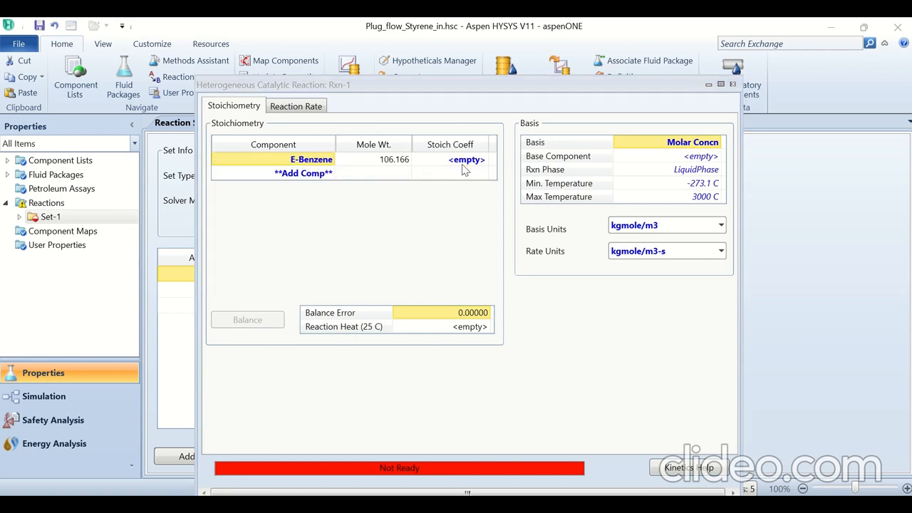
pyautogui.click(460, 163)
pyautogui.write('-1')
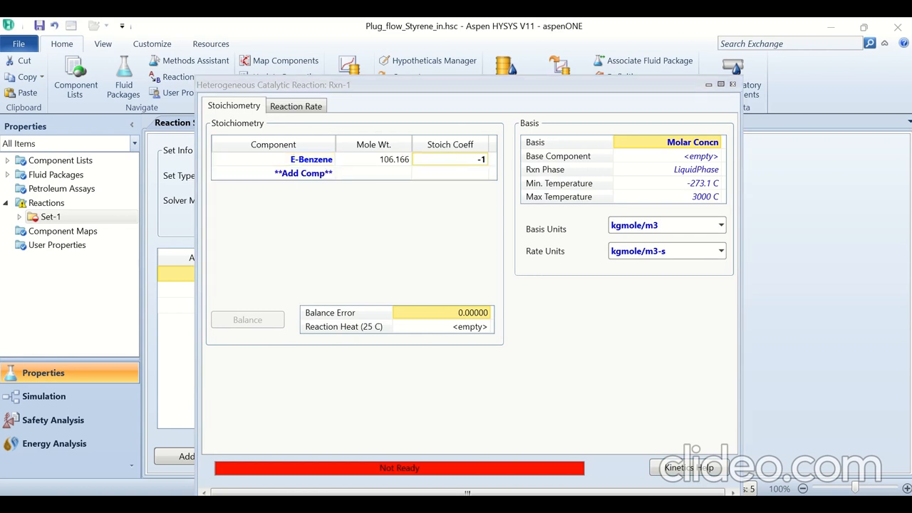
pyautogui.press('Return')
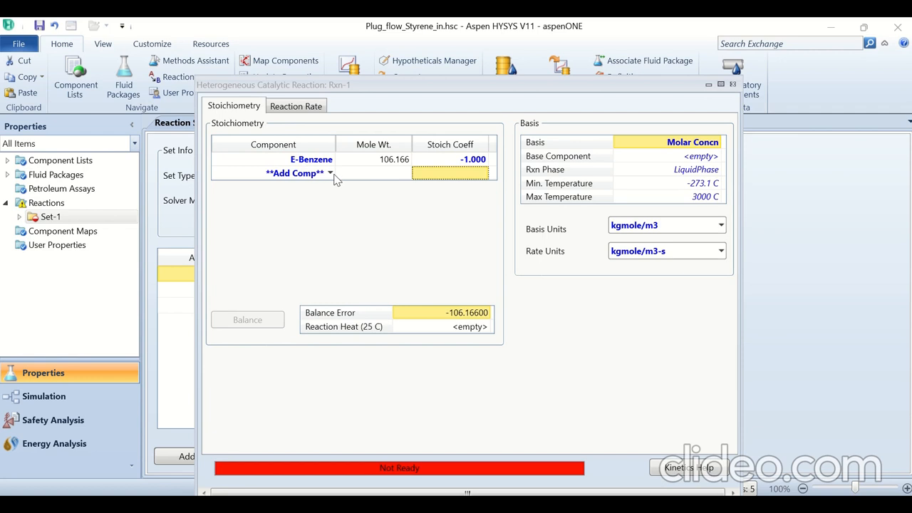
# Step: Add Styrene to the stoichiometry of Rxn-1 with a coefficient of 1
pyautogui.click(331, 173)
pyautogui.click(287, 192)
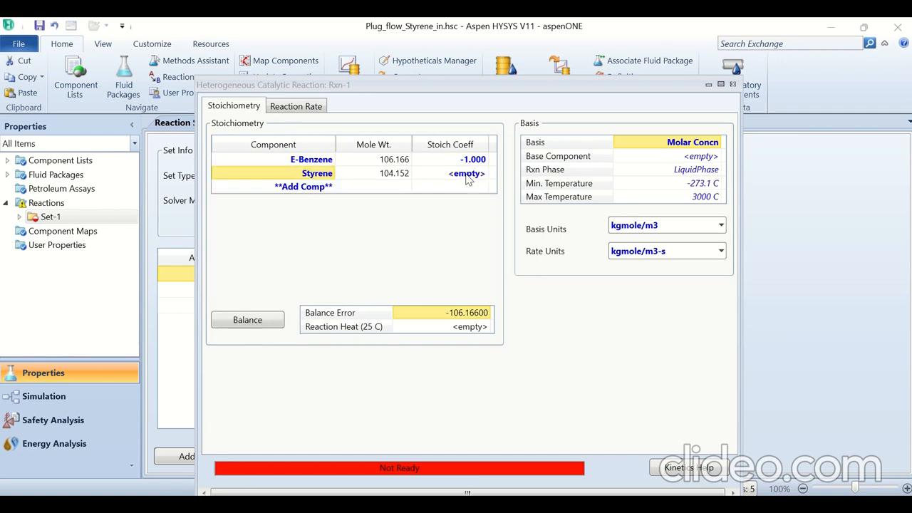
pyautogui.click(472, 174)
pyautogui.write('1')
pyautogui.press('Return')
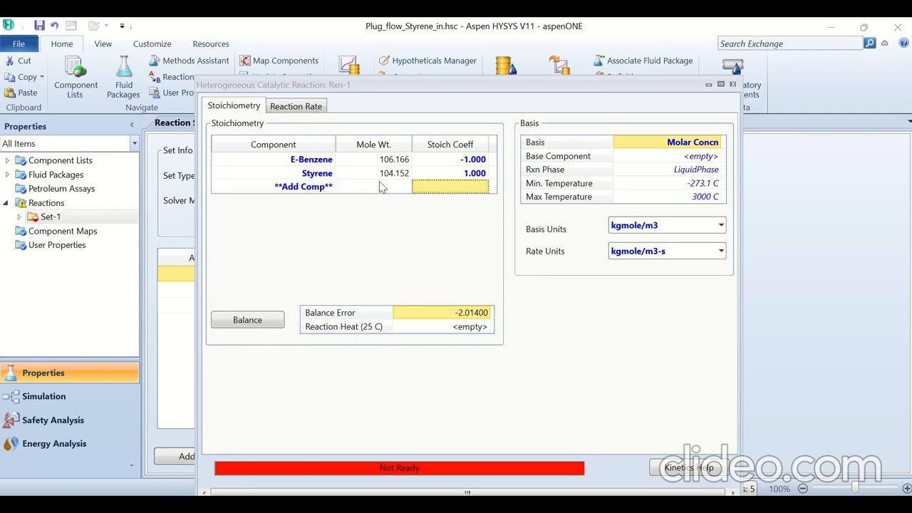
# Step: Add Hydrogen to the stoichiometry of Rxn-1 with a coefficient of 1
pyautogui.click(332, 187)
pyautogui.click(331, 186)
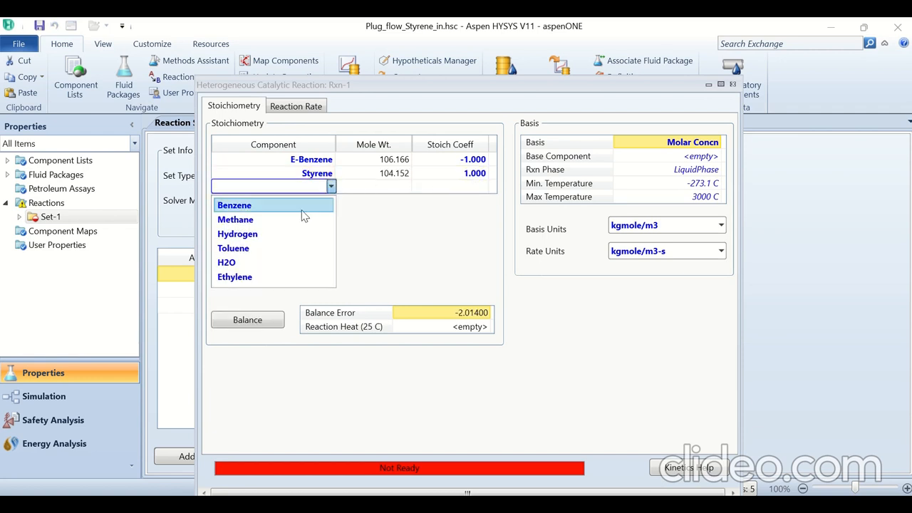
pyautogui.click(259, 235)
pyautogui.click(467, 188)
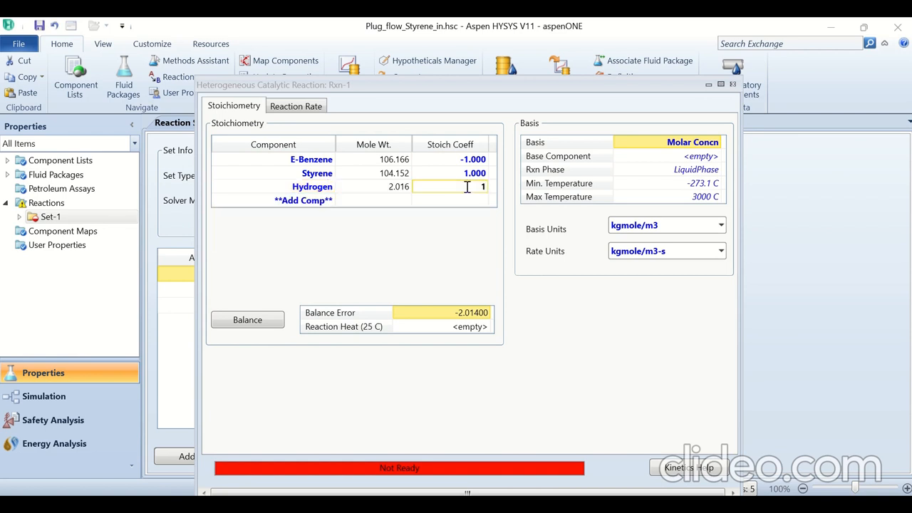
pyautogui.write('1')
pyautogui.press('Return')
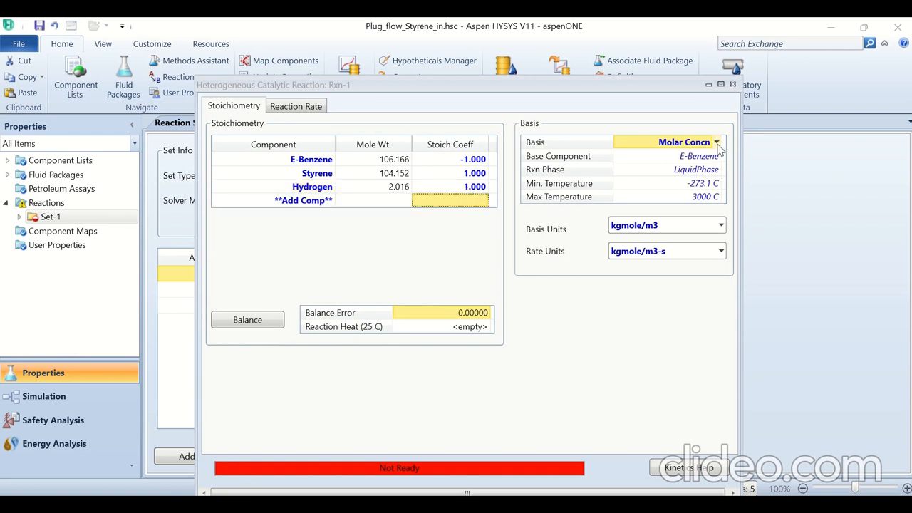
# Step: Set the basis of Rxn-1 to Partial Pres and its reaction phase to VapourPhase
pyautogui.click(716, 143)
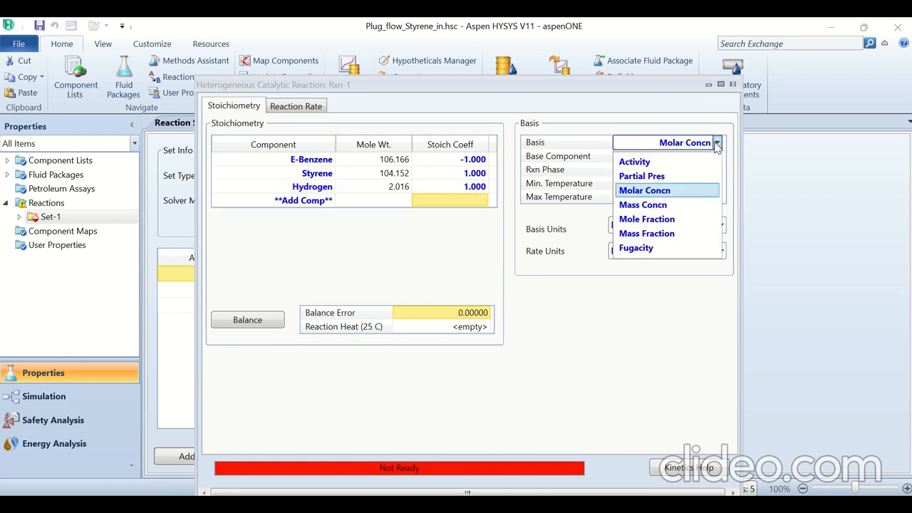
pyautogui.click(662, 177)
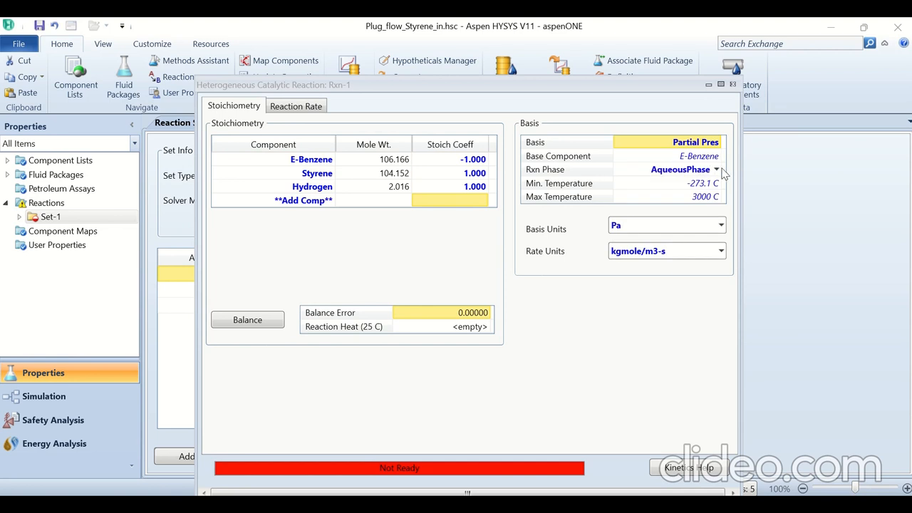
pyautogui.click(718, 171)
pyautogui.click(717, 171)
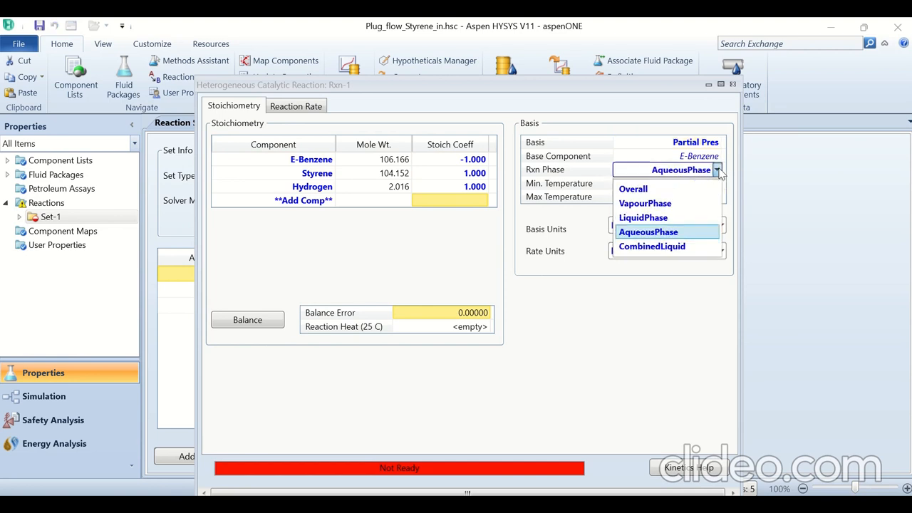
pyautogui.click(642, 205)
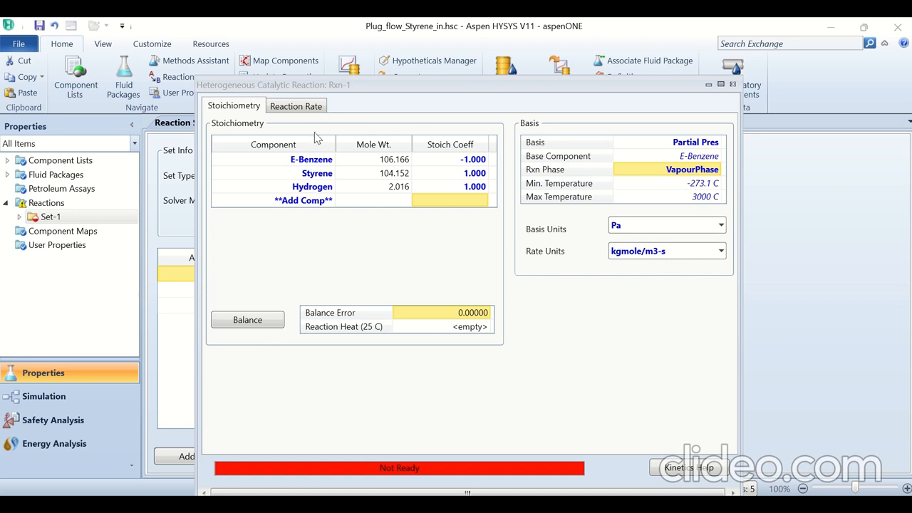
# Step: Open the reaction rate settings of Rxn-1 and look up the forward parameters A1 and E1 in PFR_Styerene.pdf in the browser
pyautogui.click(292, 107)
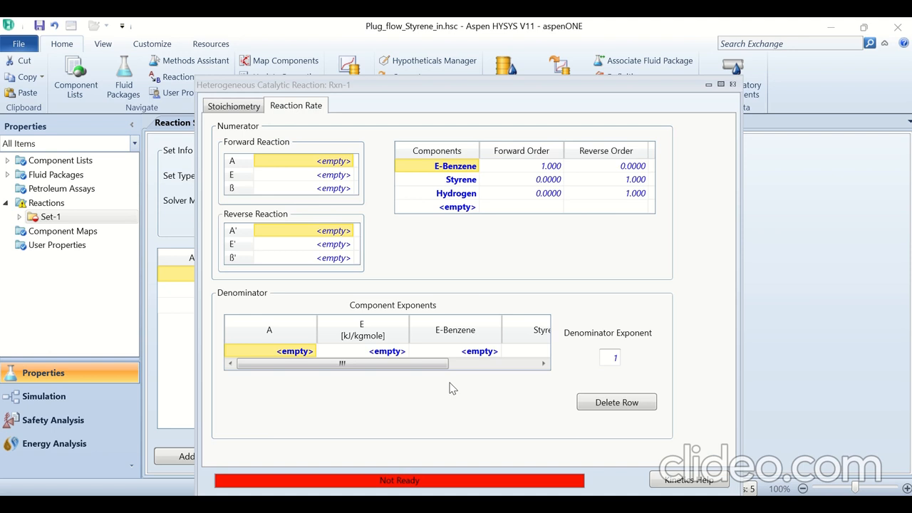
pyautogui.moveTo(369, 504)
pyautogui.click(448, 447)
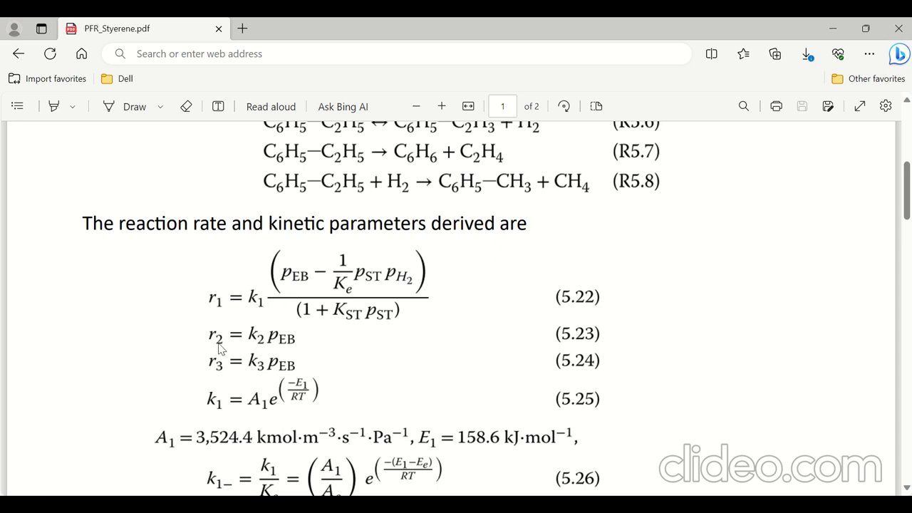
pyautogui.scroll(-1, 219, 347)
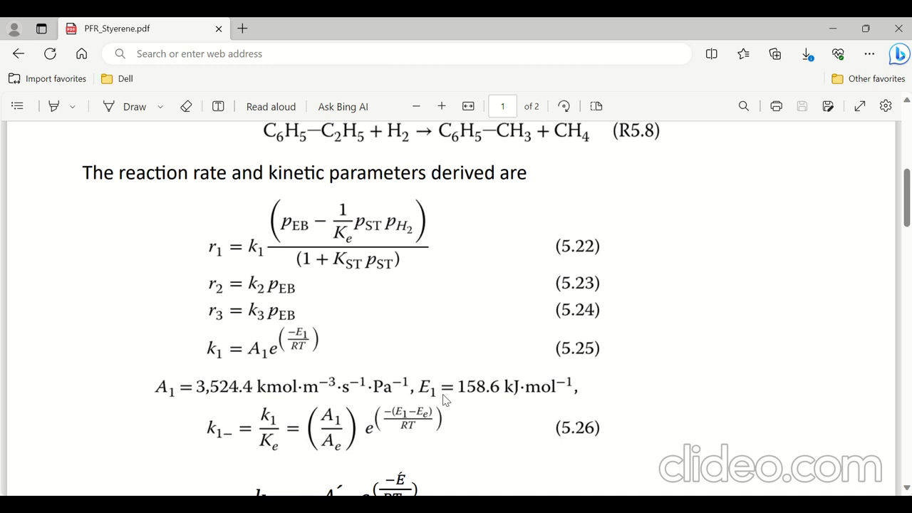
# Step: Return to Aspen HYSYS and set the forward reaction's A of Rxn-1 to 3524.4
pyautogui.hotkey('alt', 'Tab')
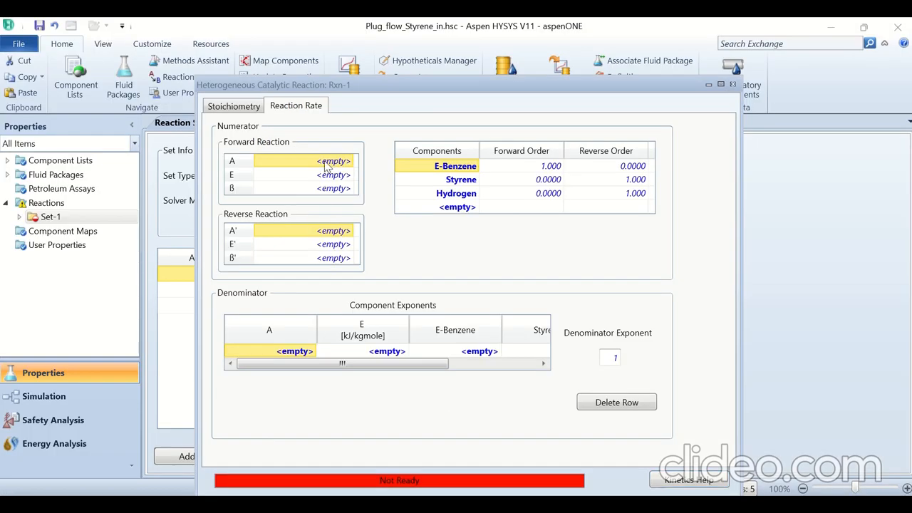
pyautogui.moveTo(385, 29)
pyautogui.write('3524')
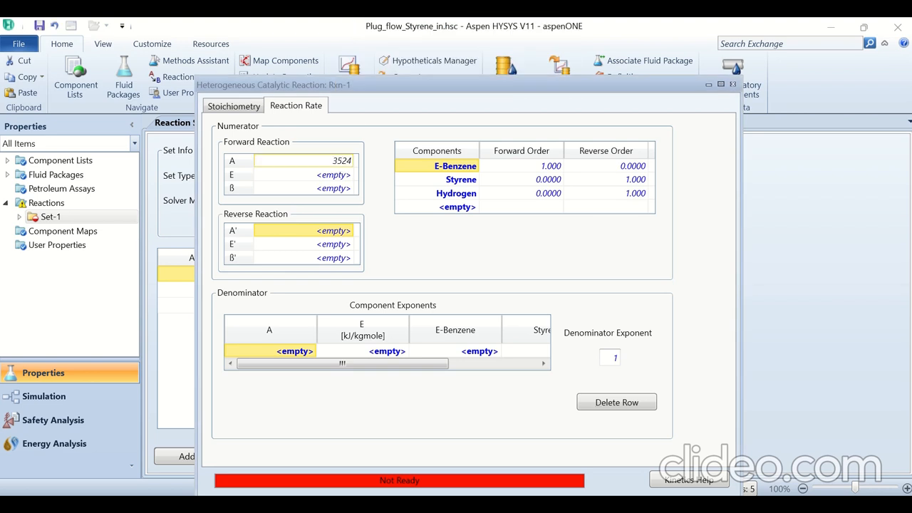
pyautogui.write('.4')
pyautogui.press('Return')
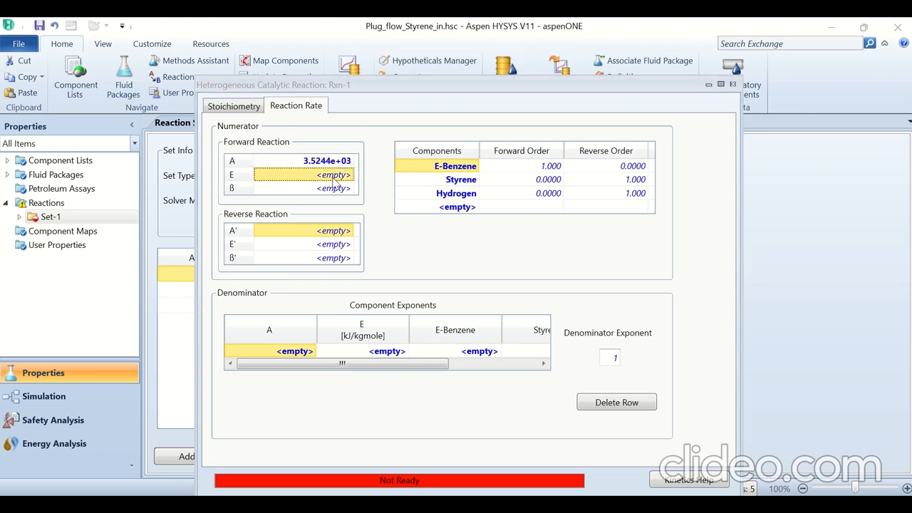
# Step: Set the forward reaction's E of Rxn-1 to 158.6 kJ/gmole
pyautogui.write('1')
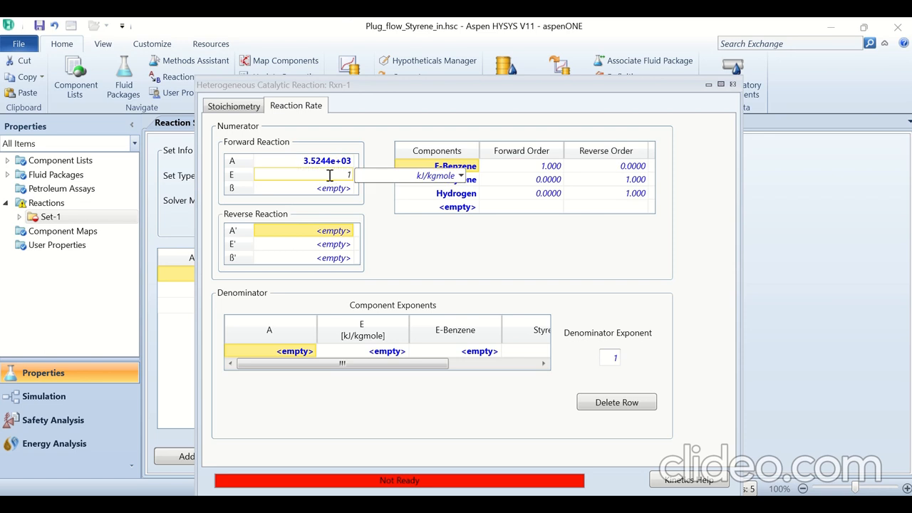
pyautogui.write('85.6')
pyautogui.press('BackSpace')
pyautogui.click(460, 175)
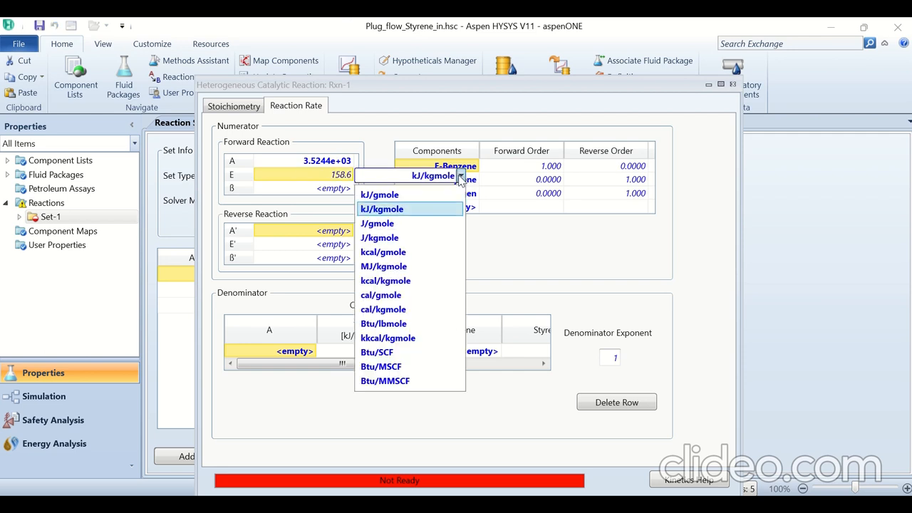
pyautogui.click(419, 195)
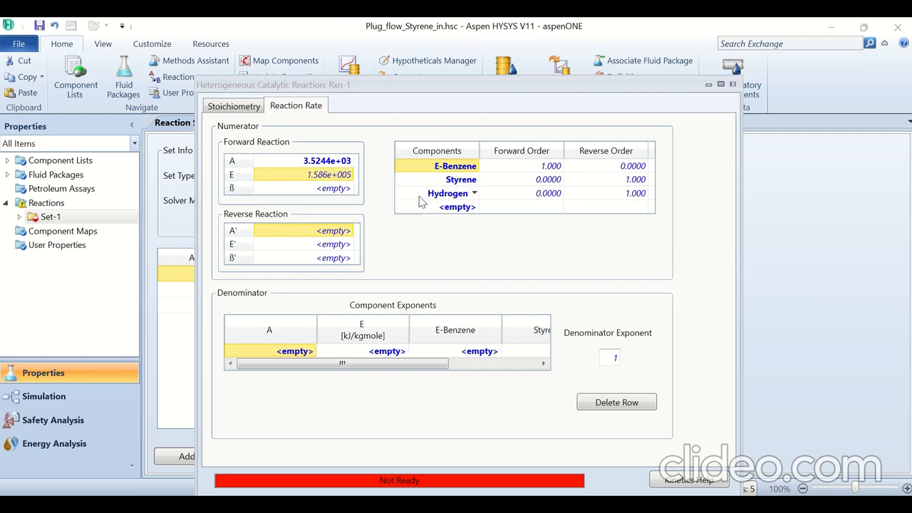
# Step: Look up the reverse reaction's pre-exponential factor and activation energy in PFR_Styerene.pdf in the browser
pyautogui.moveTo(331, 19)
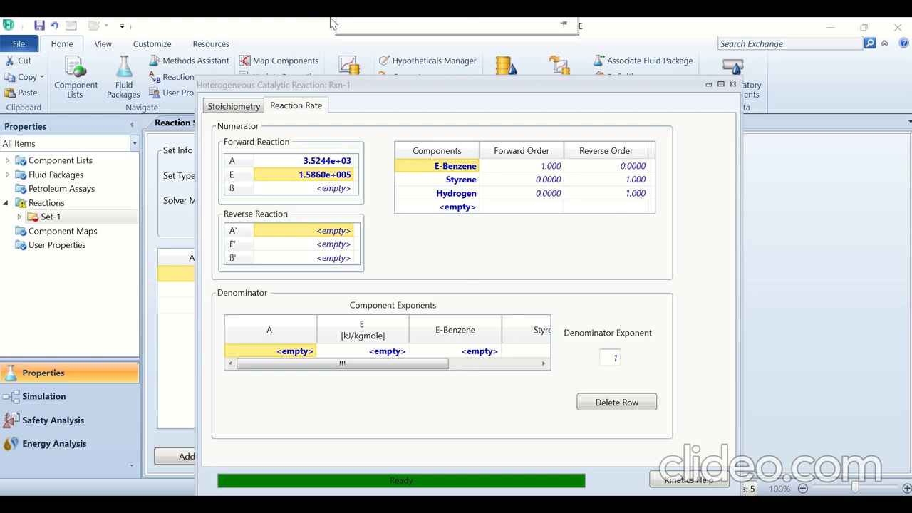
pyautogui.click(360, 53)
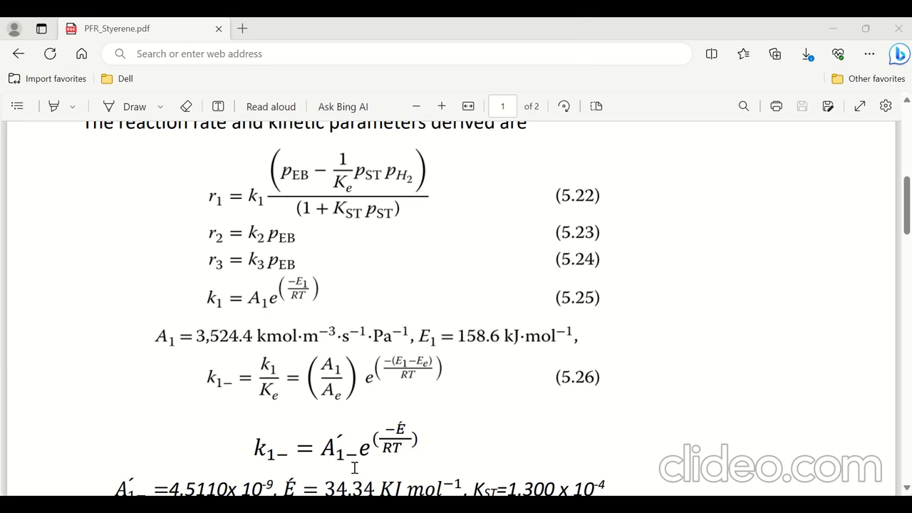
pyautogui.moveTo(330, 456); pyautogui.dragTo(427, 448)
pyautogui.click(463, 453)
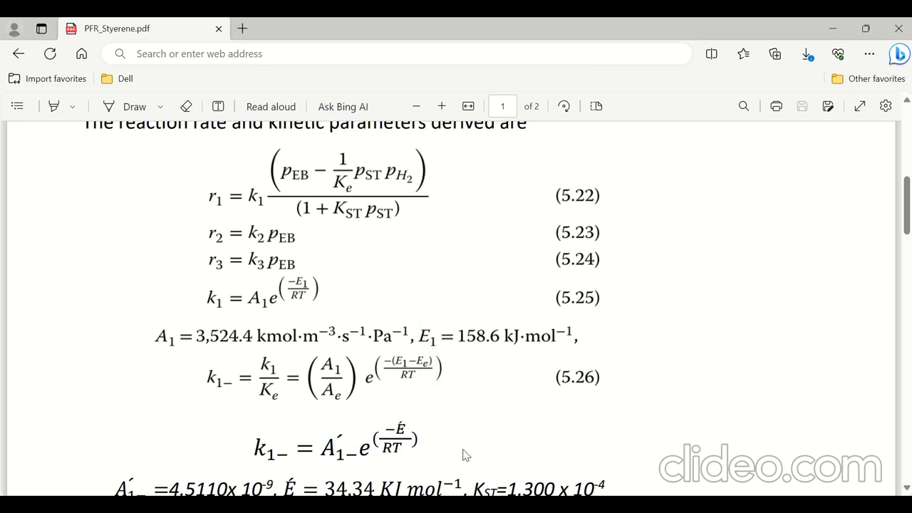
pyautogui.scroll(-2, 464, 453)
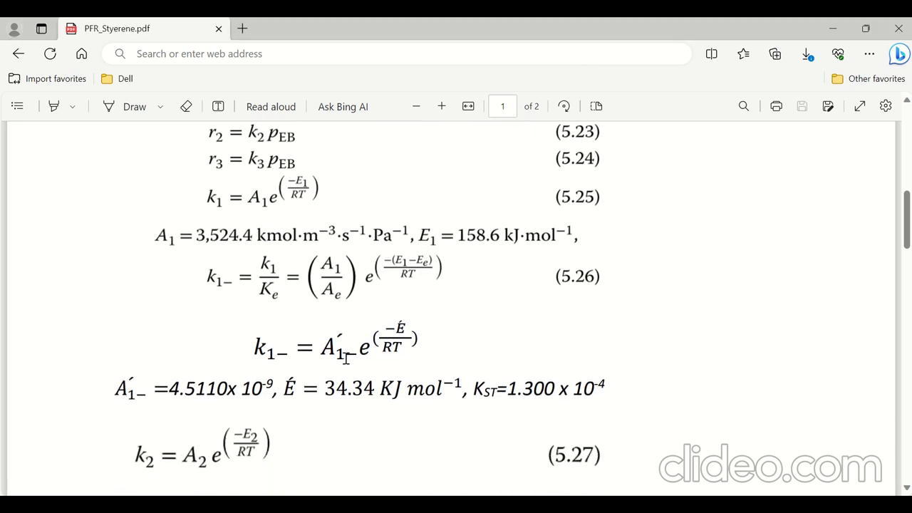
pyautogui.doubleClick(346, 358)
pyautogui.click(297, 401)
pyautogui.doubleClick(287, 392)
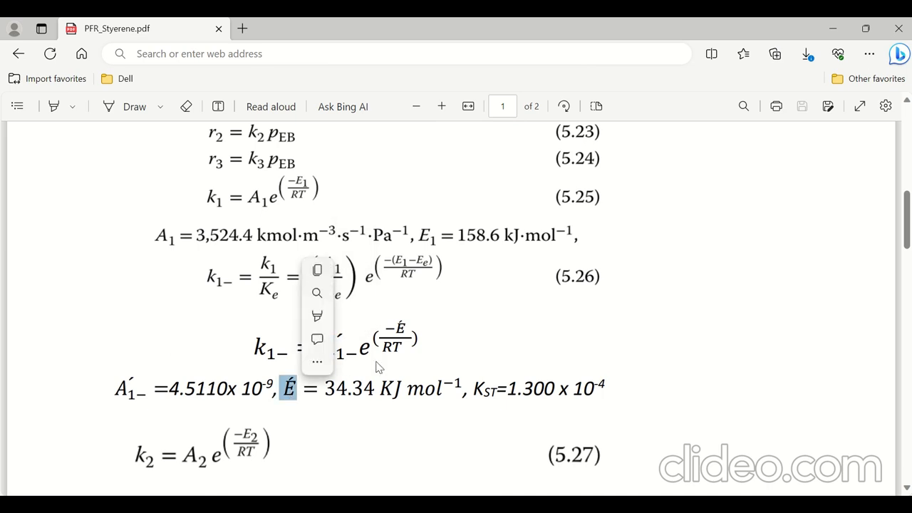
pyautogui.click(393, 401)
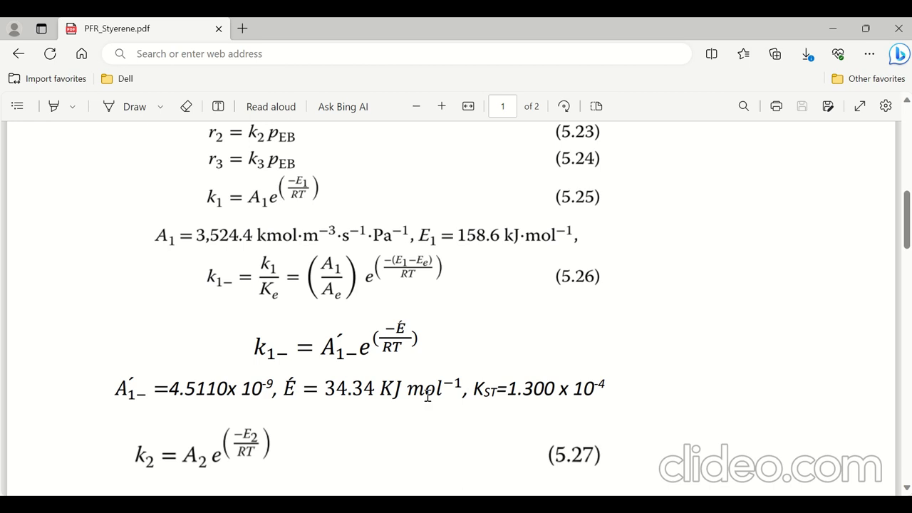
# Step: Return to Aspen HYSYS and set the reverse reaction's A' of Rxn-1 to 4.5110e-009
pyautogui.hotkey('alt', 'Tab')
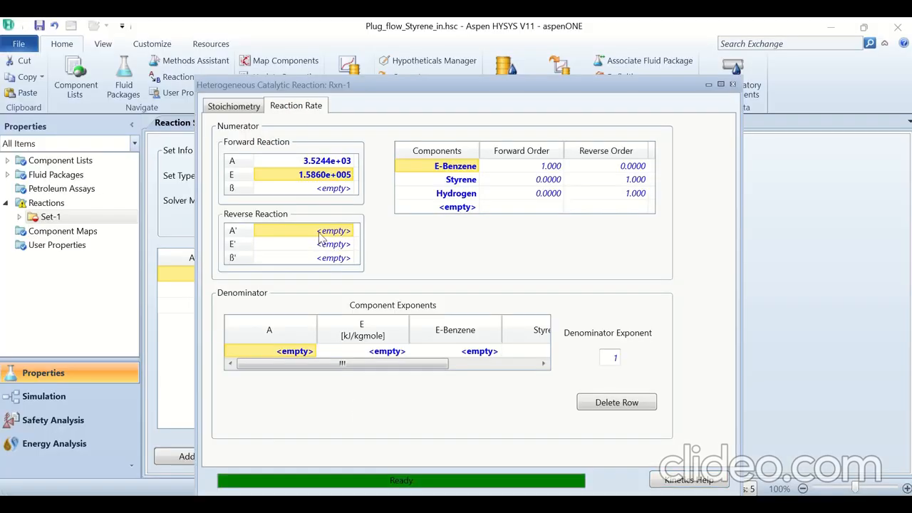
pyautogui.write('4.')
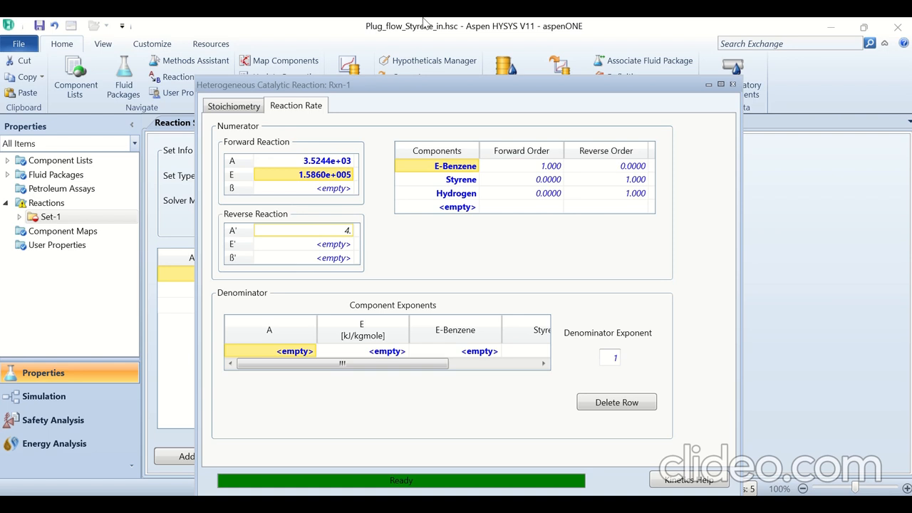
pyautogui.press('Return')
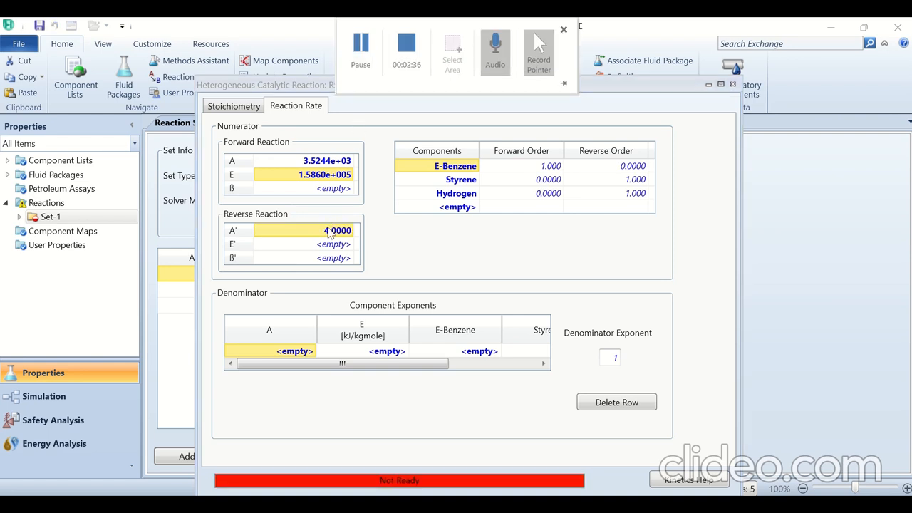
pyautogui.write('4.')
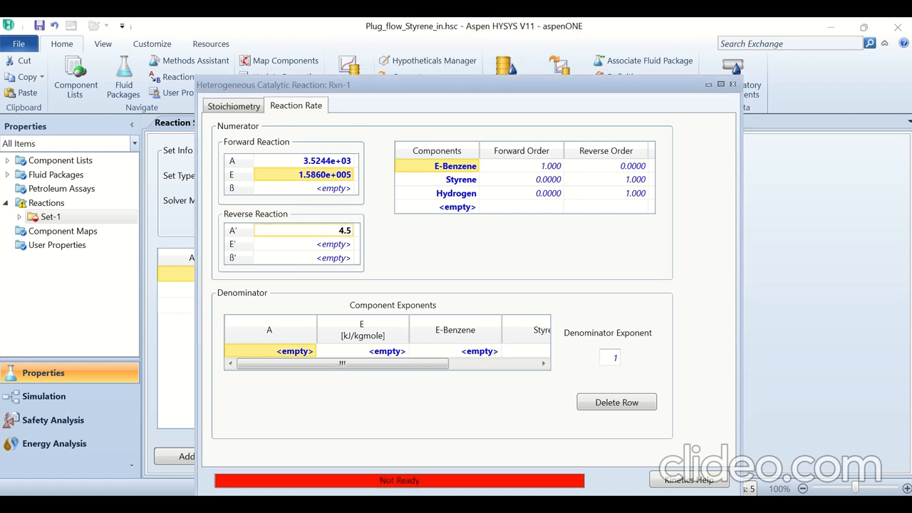
pyautogui.write('5110e-009')
pyautogui.press('Return')
# Step: Set the reverse reaction's E' of Rxn-1 to 34.34 kJ/gmole
pyautogui.click(326, 250)
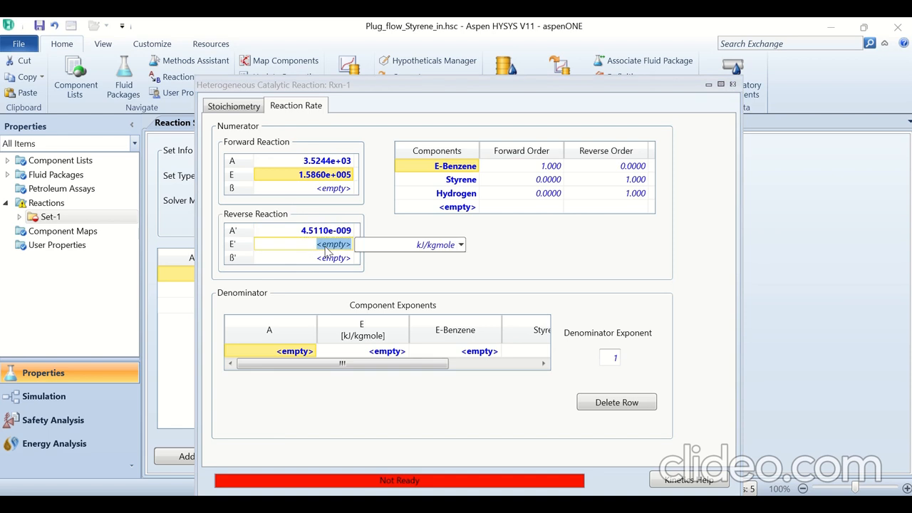
pyautogui.write('34.34')
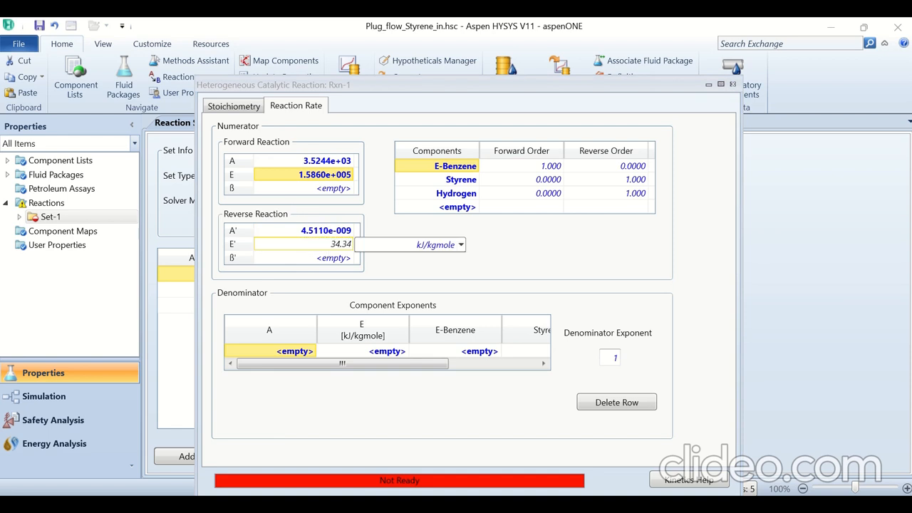
pyautogui.click(460, 245)
pyautogui.click(423, 264)
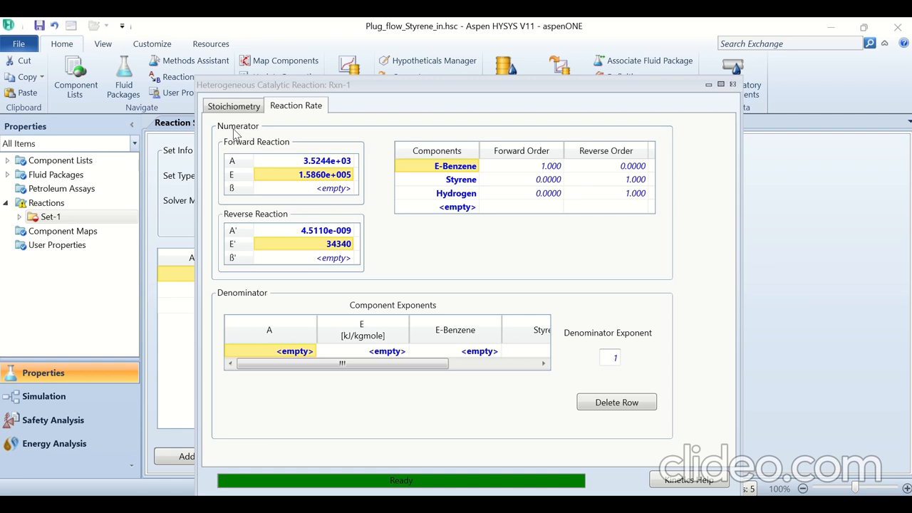
# Step: Check the denominator of the r1 rate expression in PFR_Styerene.pdf in the browser, and return to Aspen HYSYS
pyautogui.hotkey('alt', 'Tab')
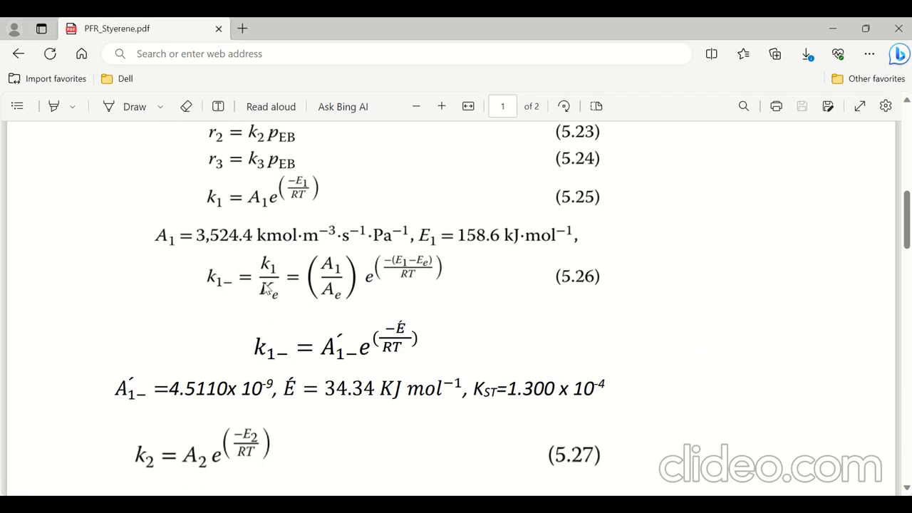
pyautogui.scroll(3, 375, 277)
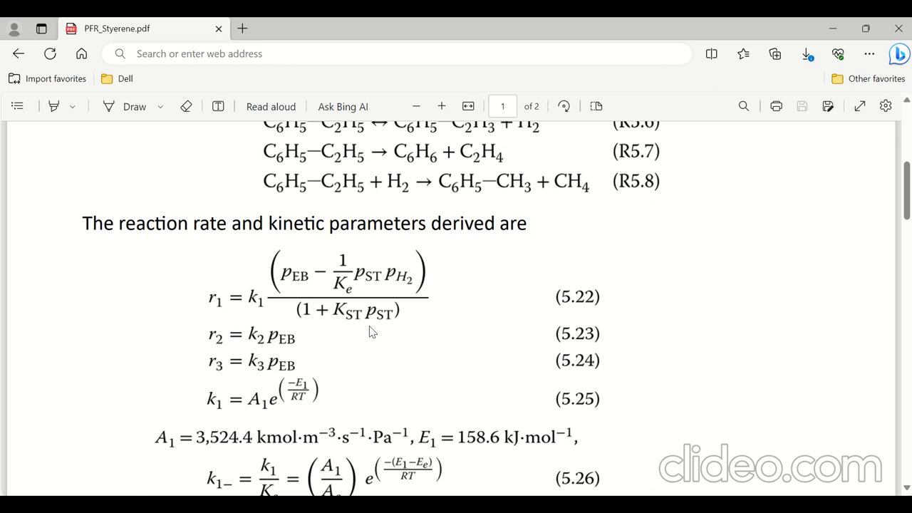
pyautogui.hotkey('alt', 'Tab')
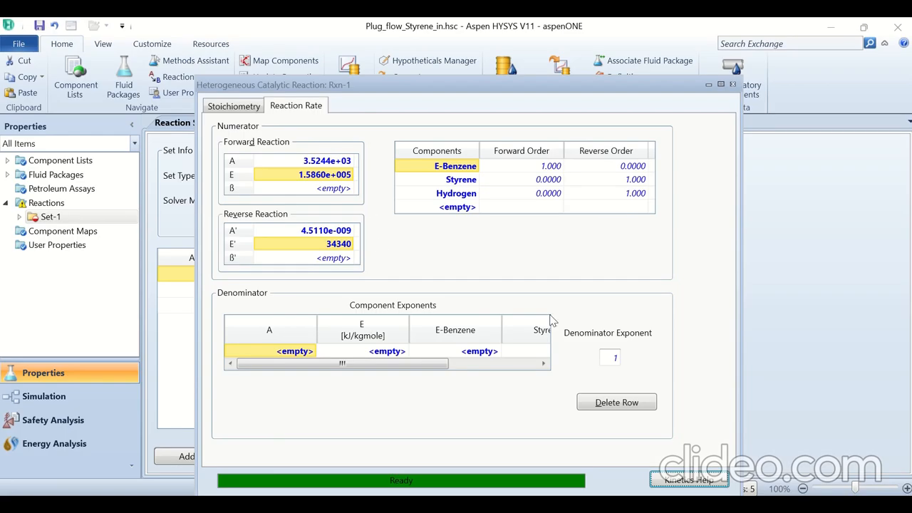
# Step: Review the kinetics equation help for the general form of the rate's numerator and denominator, and close it
pyautogui.click(688, 479)
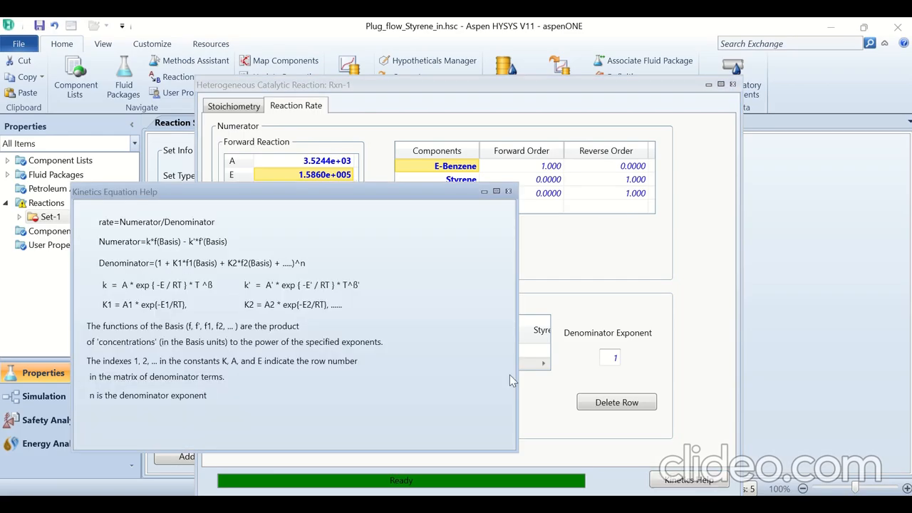
pyautogui.moveTo(255, 201); pyautogui.dragTo(443, 140)
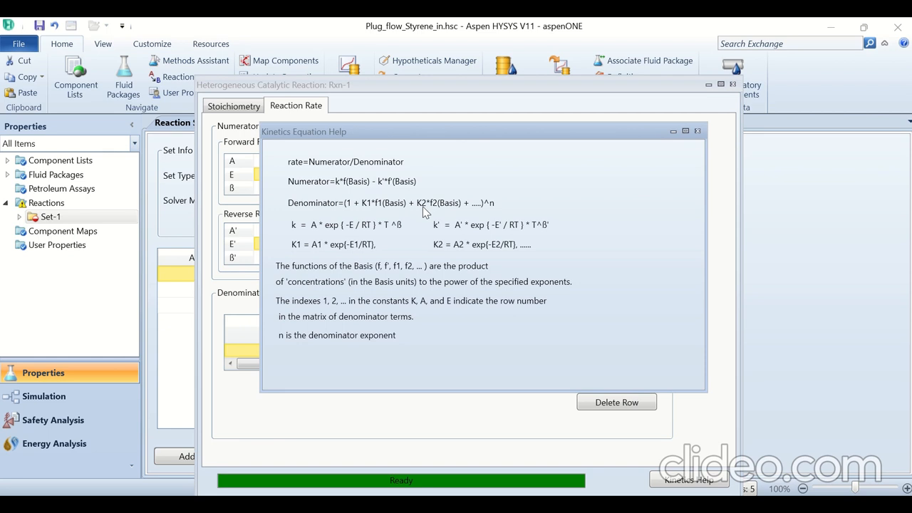
pyautogui.click(697, 131)
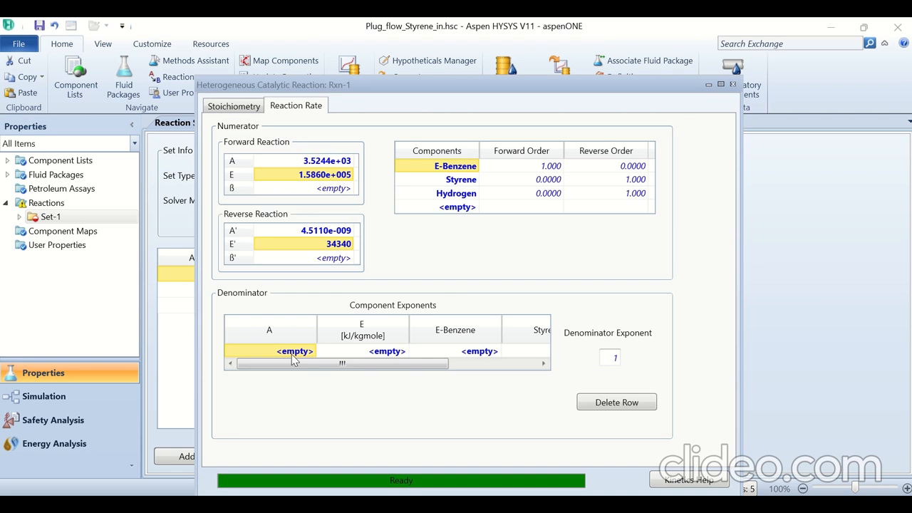
# Step: Set A in the first denominator row of Rxn-1 to 1.3000e-004
pyautogui.moveTo(343, 19)
pyautogui.click(364, 61)
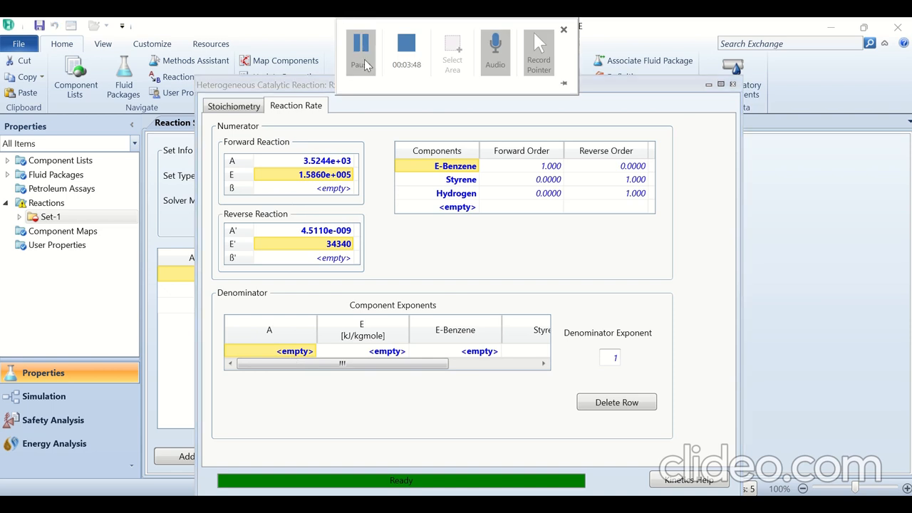
pyautogui.write('1')
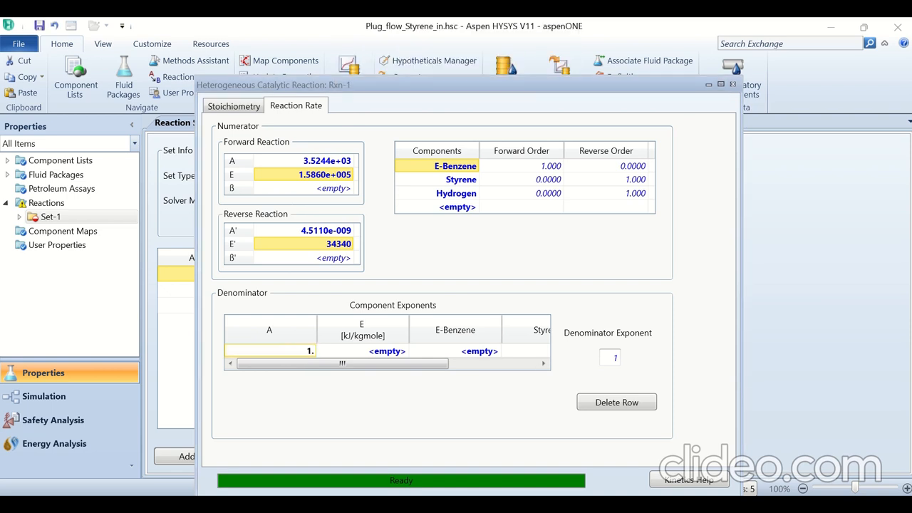
pyautogui.write('.3000e-004')
pyautogui.press('Return')
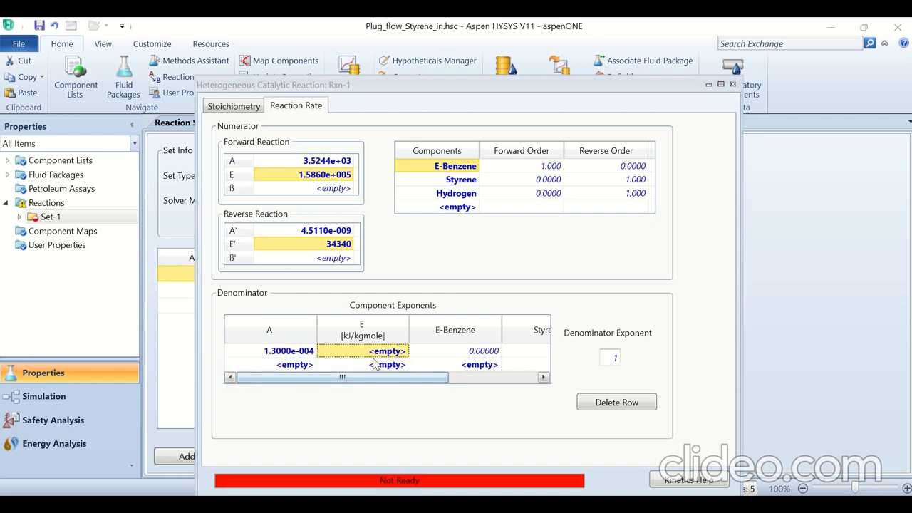
# Step: Set E to 0 and the Styrene exponent to 1 in the first denominator row of Rxn-1
pyautogui.write('0')
pyautogui.press('Return')
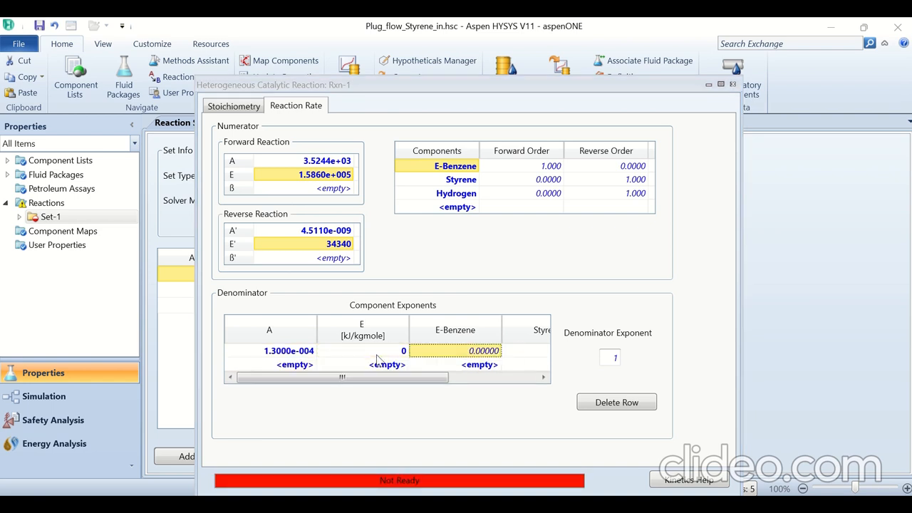
pyautogui.moveTo(424, 381); pyautogui.dragTo(478, 366)
pyautogui.click(494, 351)
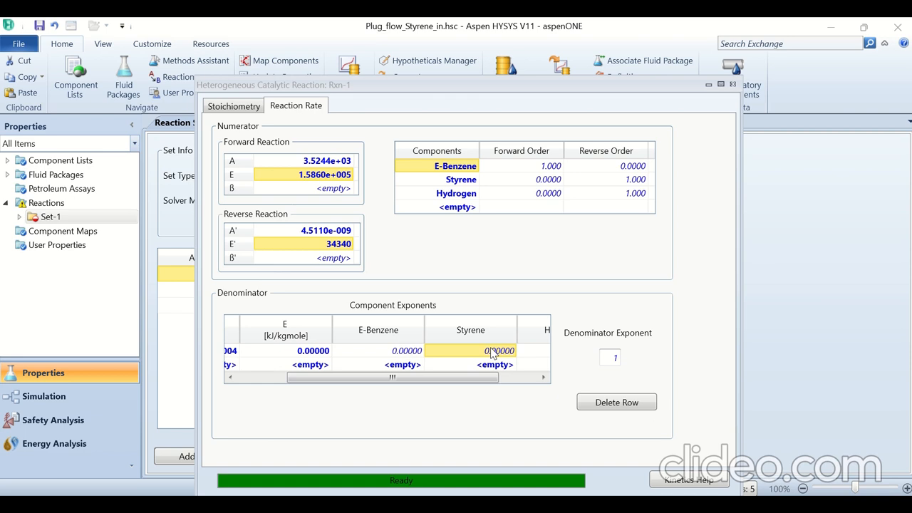
pyautogui.write('1')
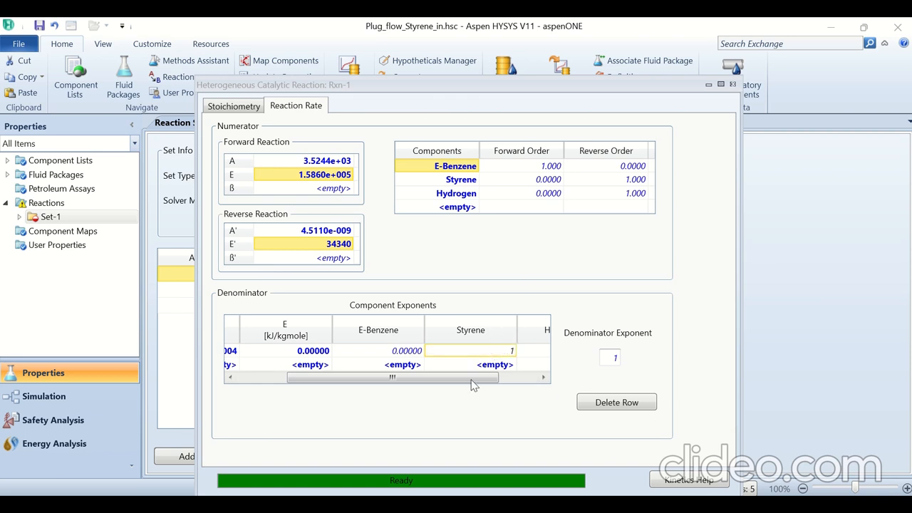
pyautogui.moveTo(464, 379)
pyautogui.mouseDown()
pyautogui.moveTo(481, 384)
pyautogui.moveTo(457, 384)
pyautogui.mouseUp()
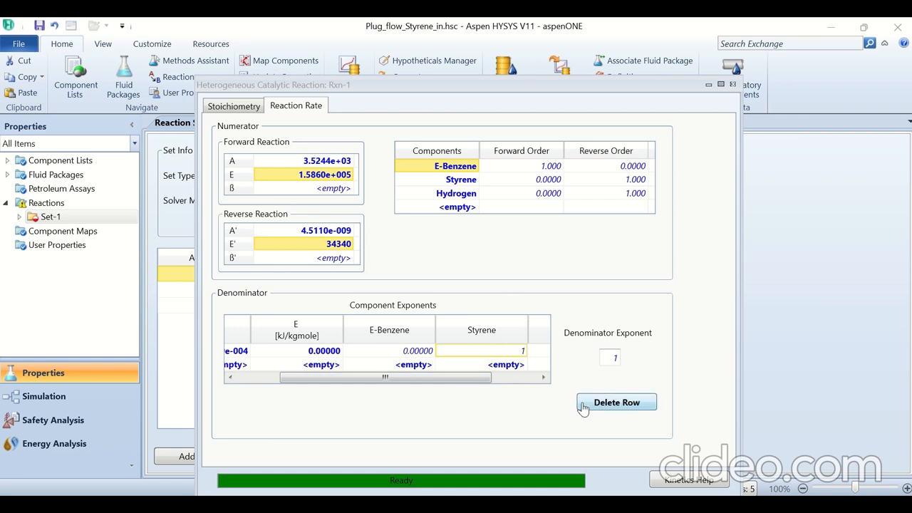
# Step: Open the kinetics equation help and compare it with the r1 rate expression in PFR_Styerene.pdf in the browser
pyautogui.click(688, 481)
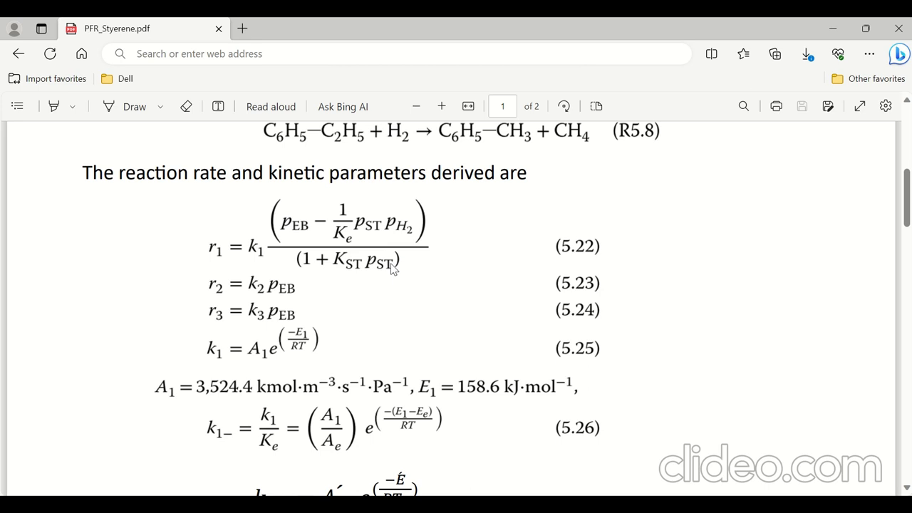
pyautogui.moveTo(381, 29)
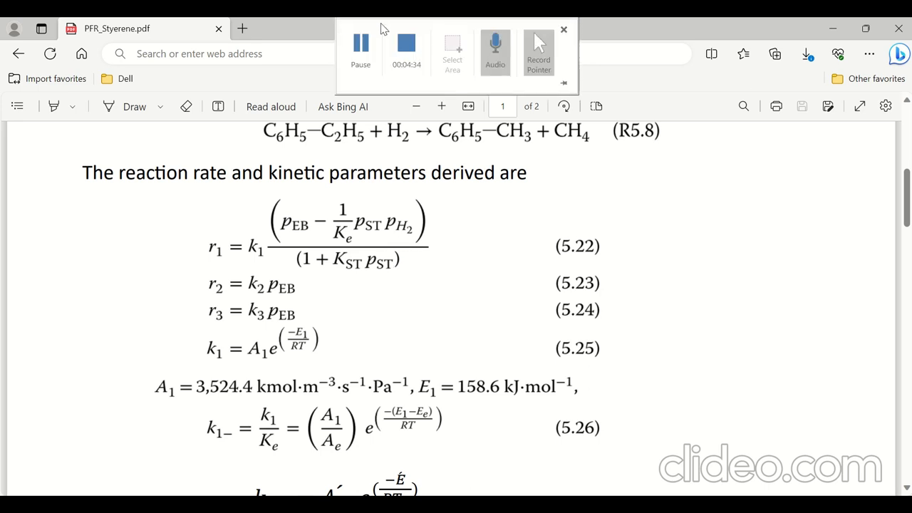
pyautogui.click(360, 44)
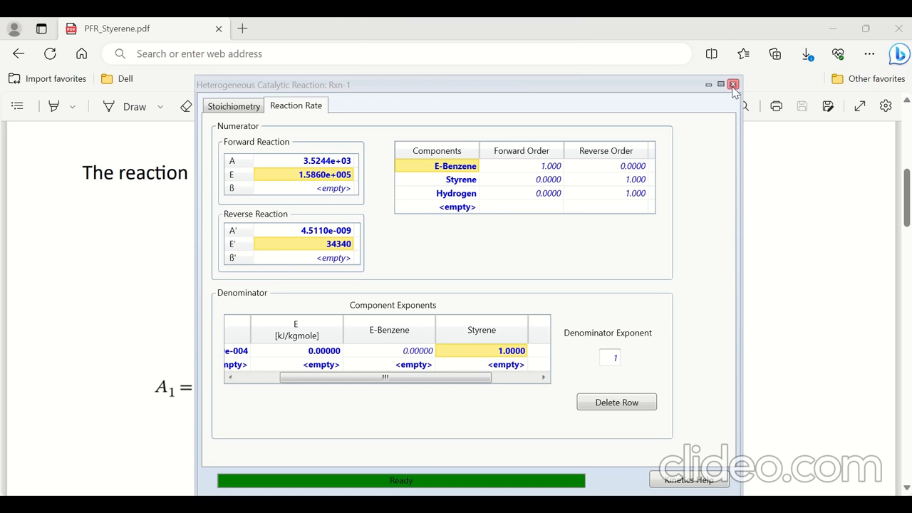
# Step: Return to Aspen HYSYS and close the Rxn-1 window and the kinetics equation help
pyautogui.click(229, 108)
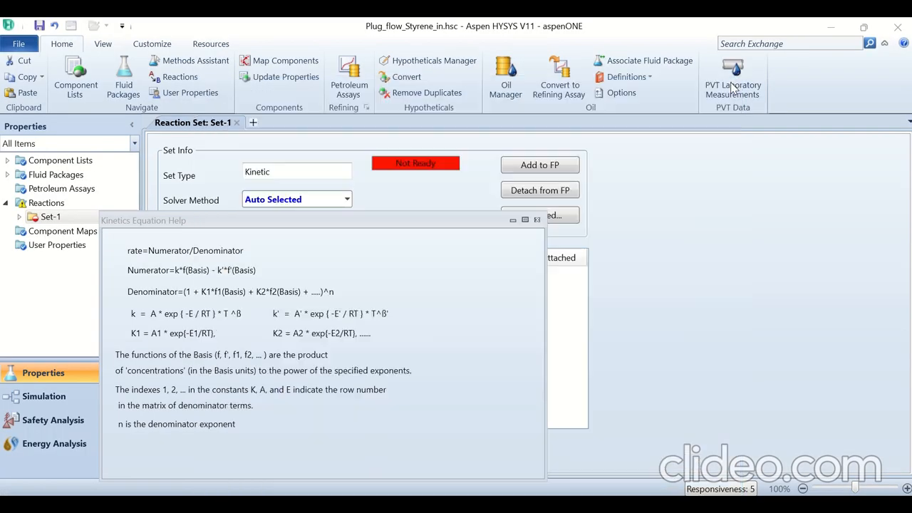
pyautogui.click(732, 85)
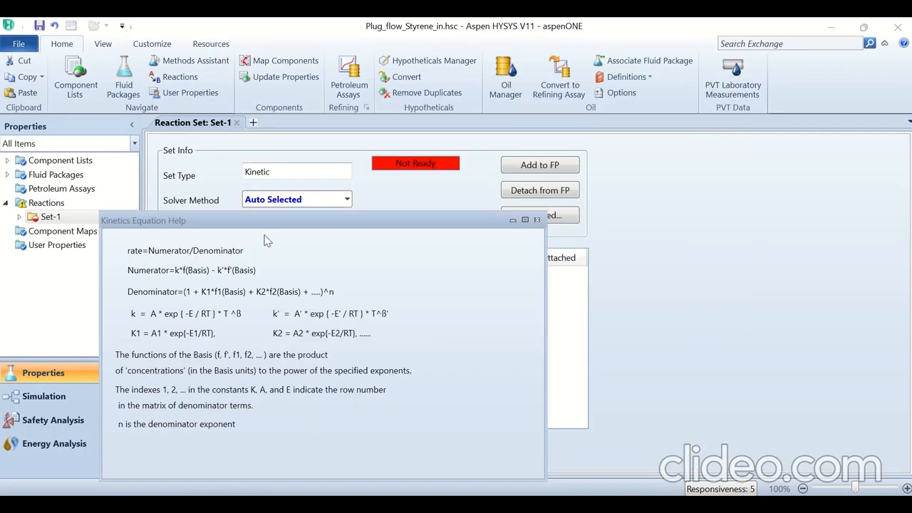
pyautogui.click(536, 219)
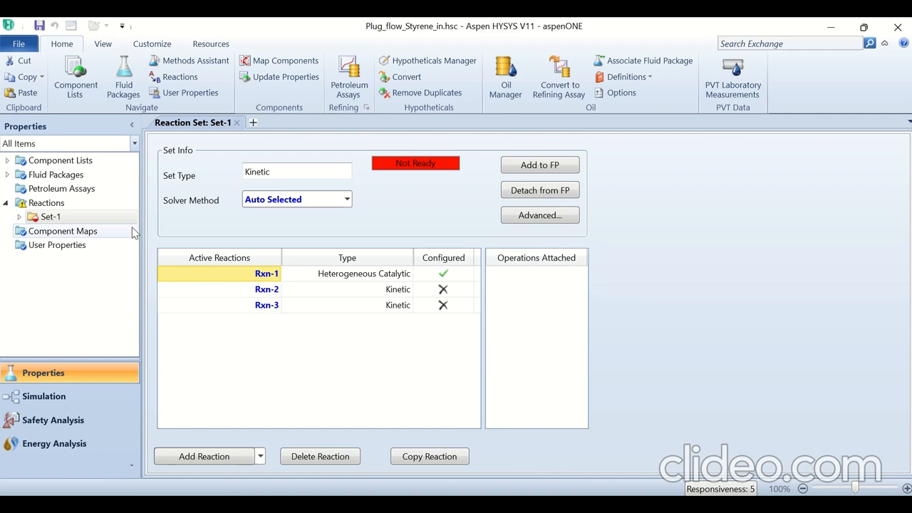
# Step: Open kinetic reaction Rxn-2 and add E-Benzene, Benzene and Toluene as its components
pyautogui.doubleClick(261, 296)
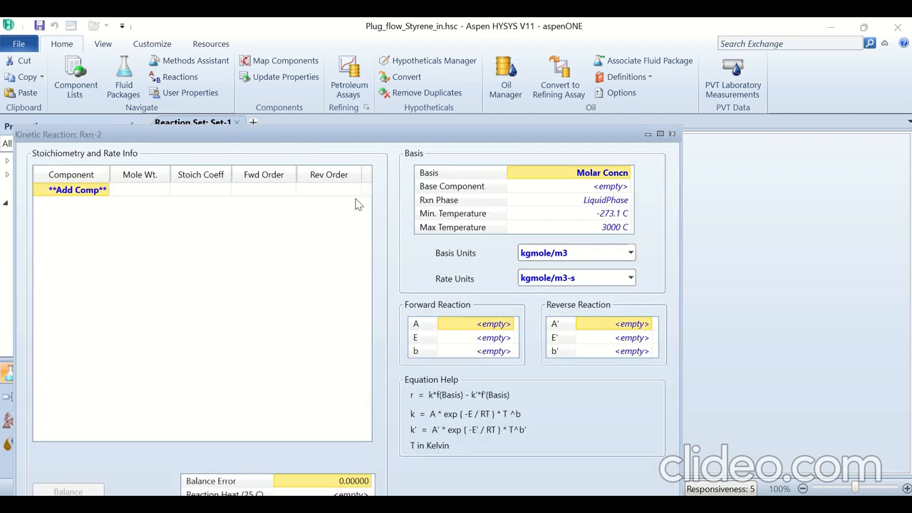
pyautogui.click(105, 189)
pyautogui.click(77, 204)
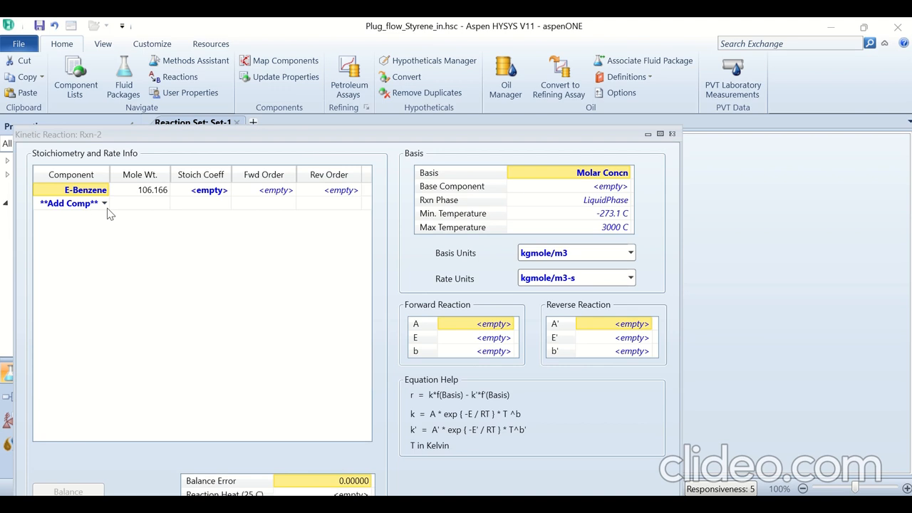
pyautogui.click(104, 202)
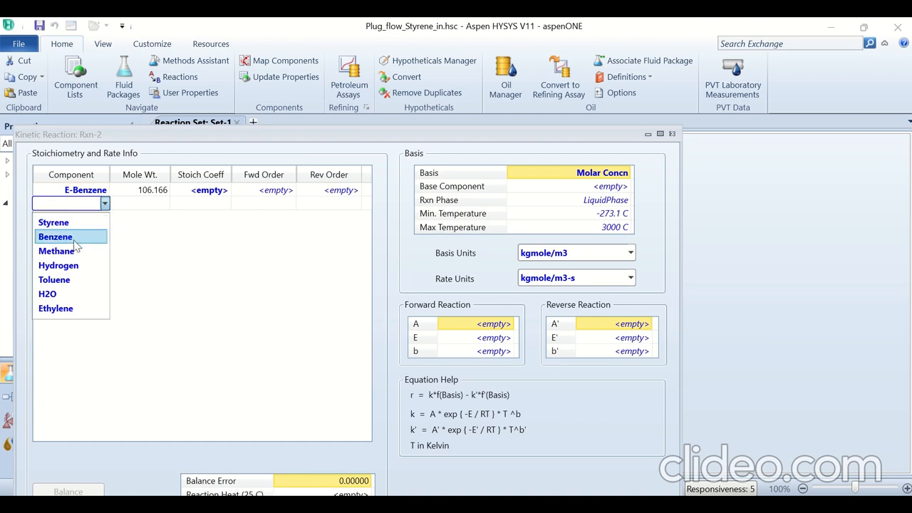
pyautogui.click(75, 239)
pyautogui.click(105, 216)
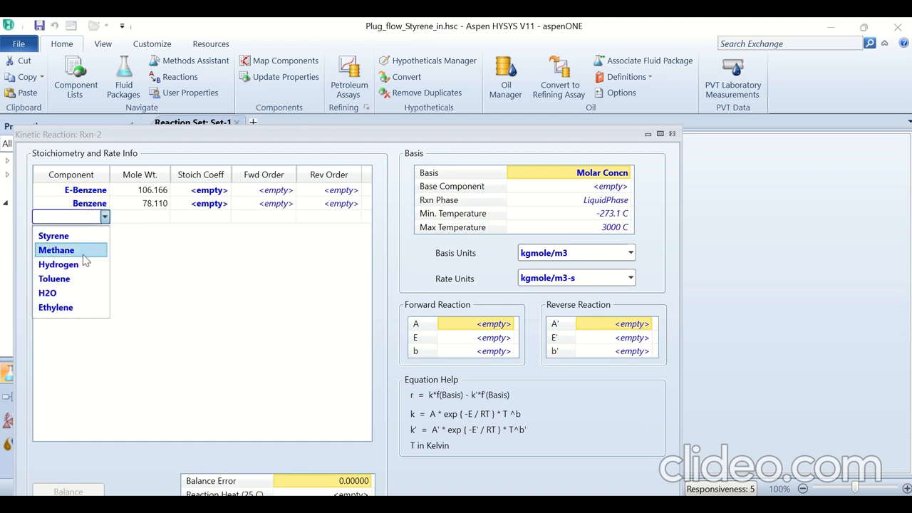
pyautogui.click(77, 279)
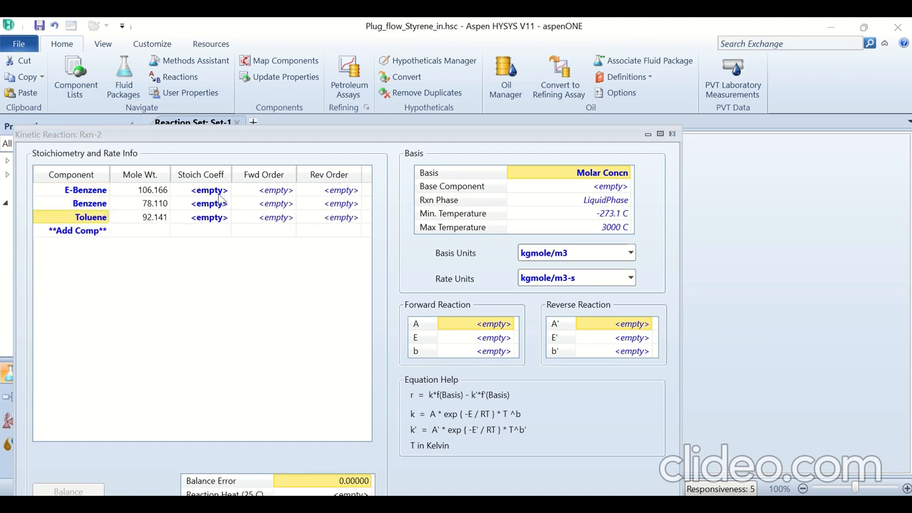
# Step: Set the stoichiometric coefficients of Rxn-2 to -1 for E-Benzene, 1 for Benzene and 1 for Toluene
pyautogui.click(218, 191)
pyautogui.write('-1')
pyautogui.press('Return')
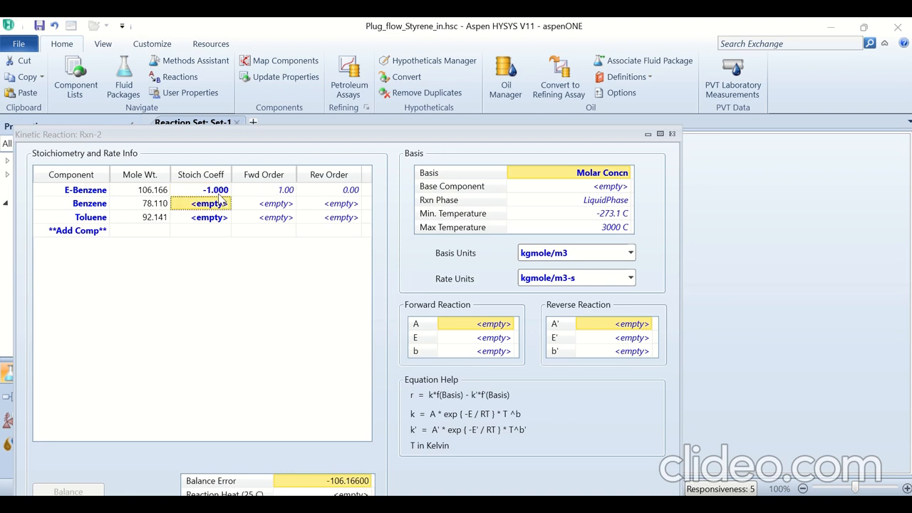
pyautogui.write('1')
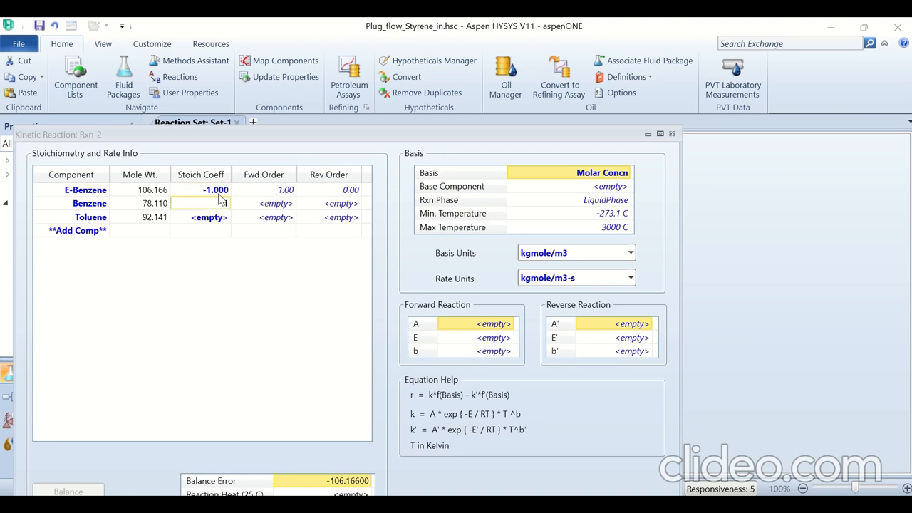
pyautogui.press('Return')
pyautogui.write('1')
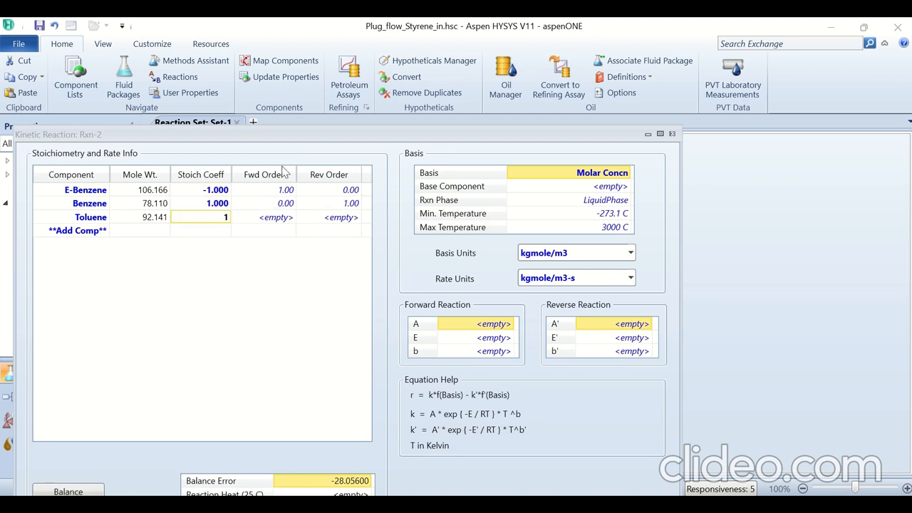
pyautogui.press('Return')
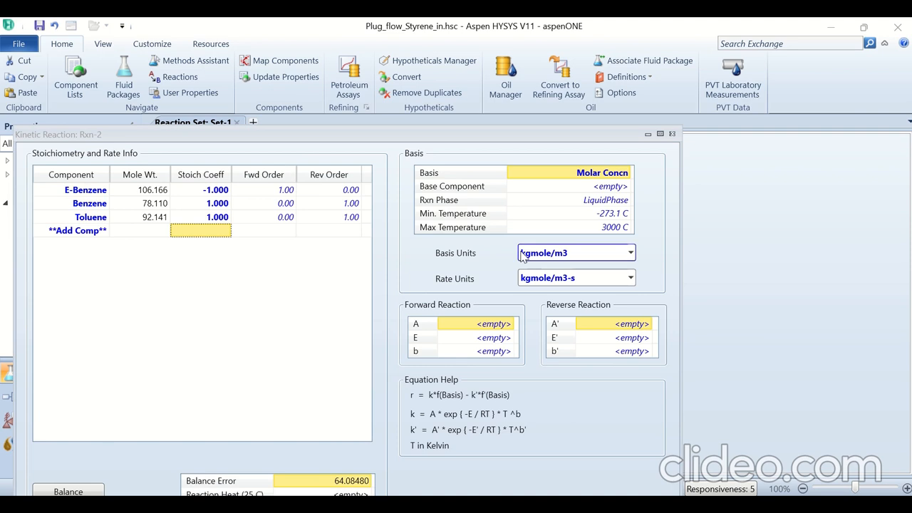
# Step: Set the basis of Rxn-2 to Partial Pres, with E-Benzene as base component and VapourPhase as reaction phase
pyautogui.click(631, 173)
pyautogui.click(626, 173)
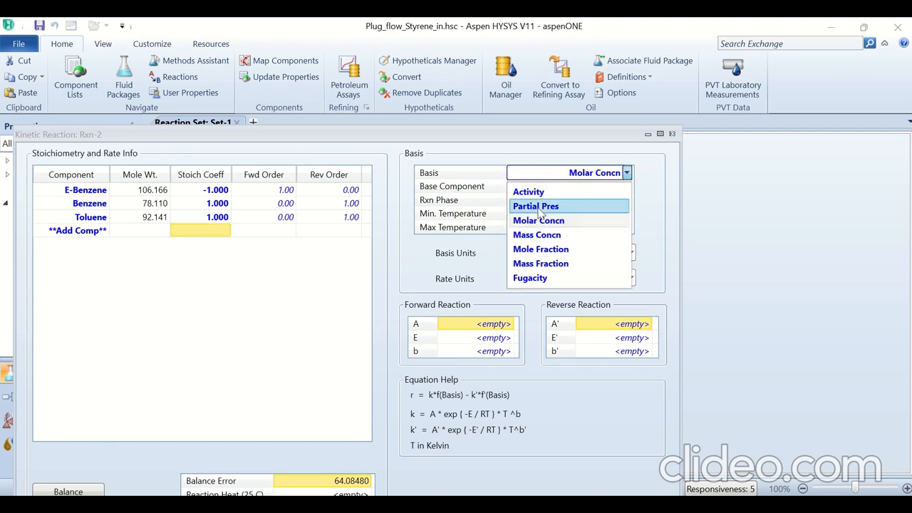
pyautogui.click(539, 206)
pyautogui.click(626, 186)
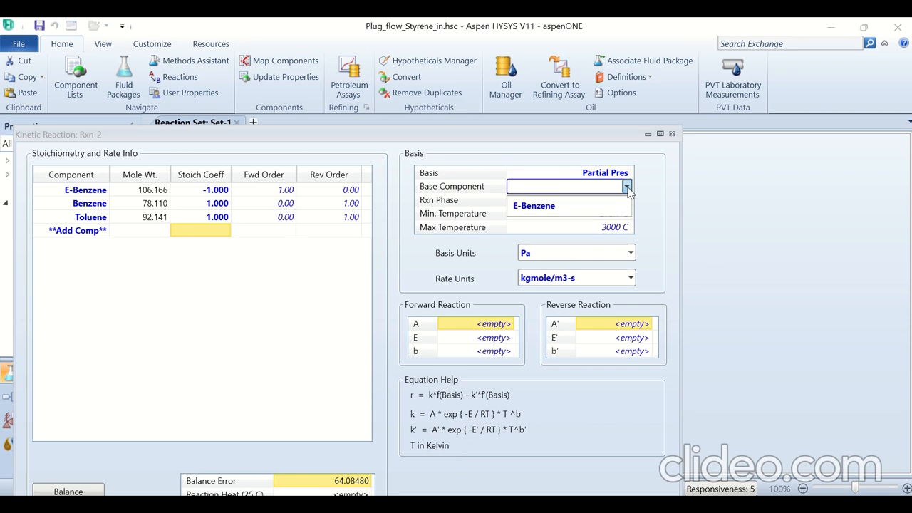
pyautogui.click(625, 206)
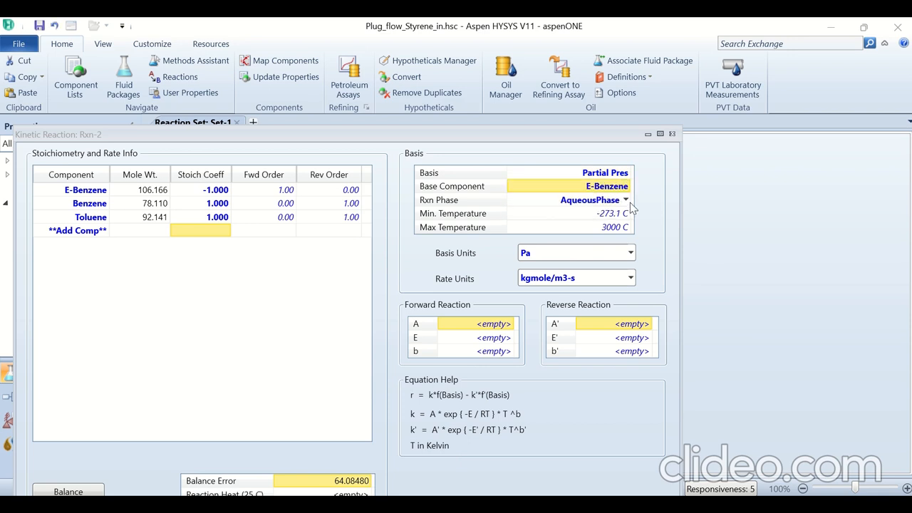
pyautogui.click(626, 200)
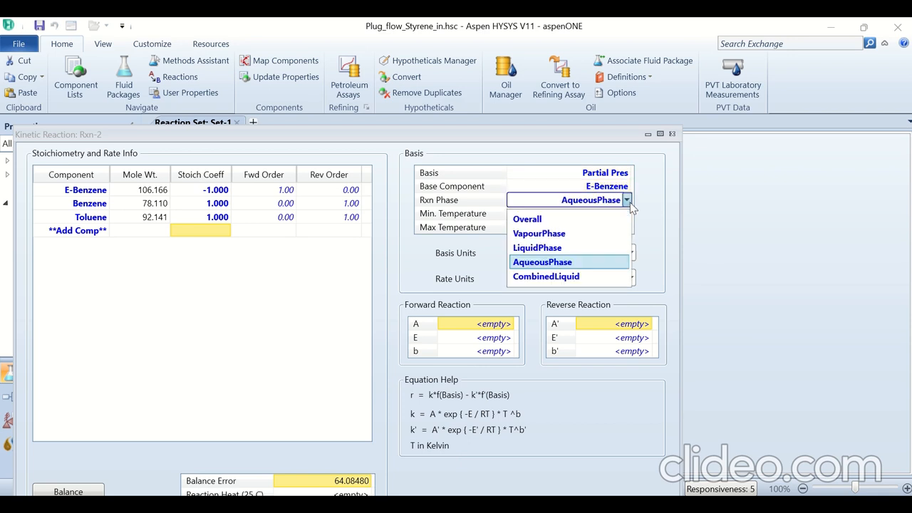
pyautogui.click(554, 237)
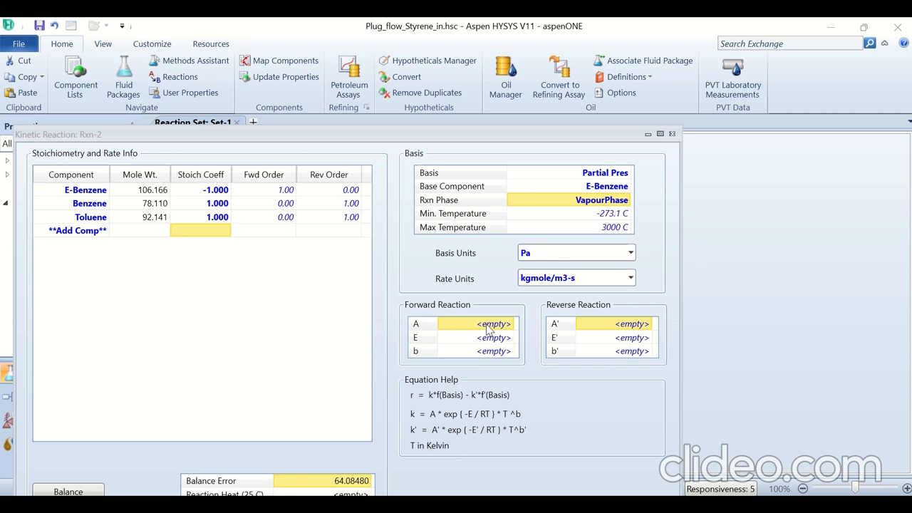
# Step: Set the forward reaction's A of Rxn-2 to 2.6040e-003
pyautogui.moveTo(394, 18)
pyautogui.click(361, 43)
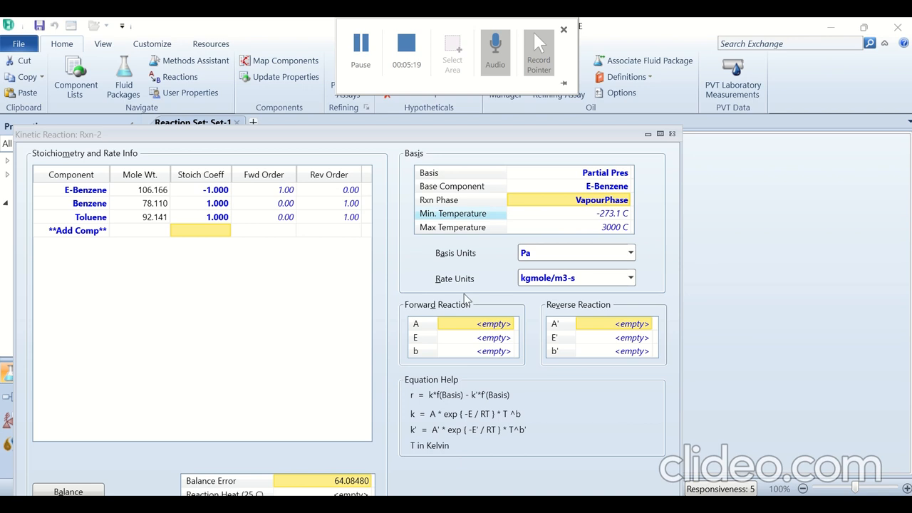
pyautogui.write('2.')
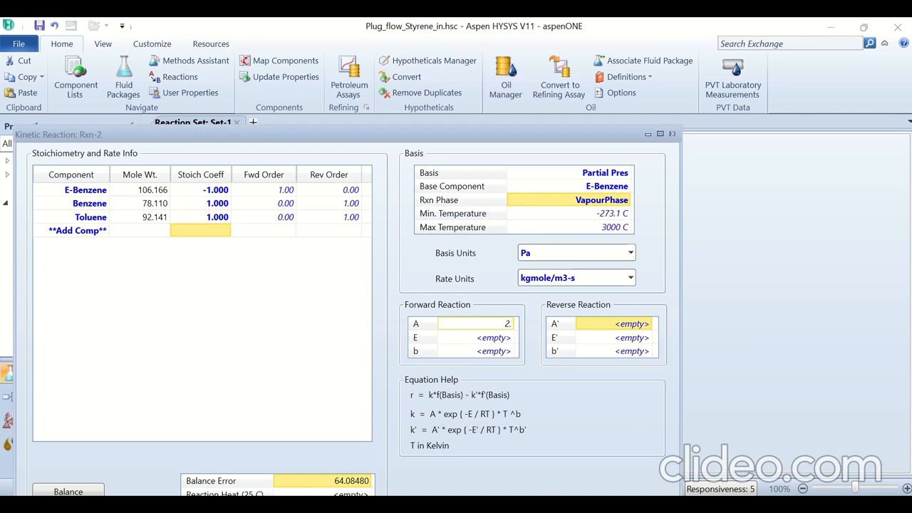
pyautogui.write('6040e-003')
pyautogui.click(483, 337)
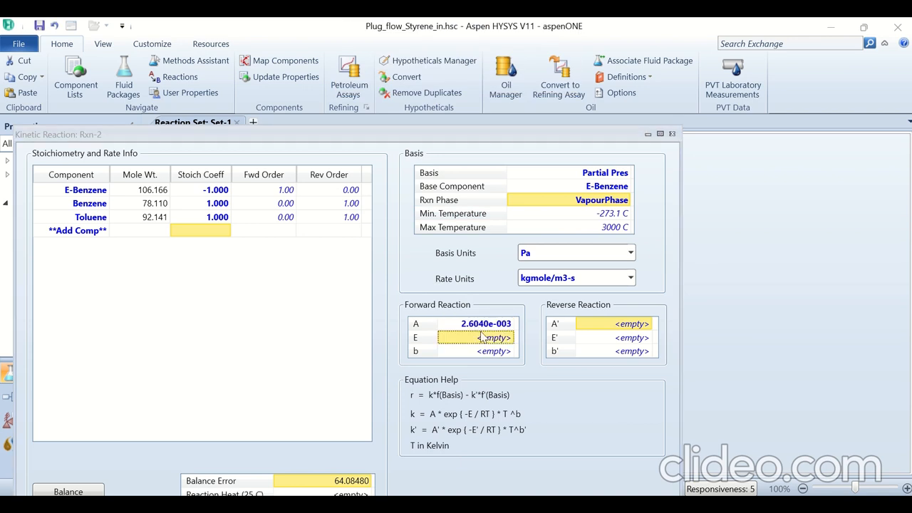
# Step: Enter 114.2 kJ/kgmole for the forward reaction's E of Rxn-2
pyautogui.click(487, 341)
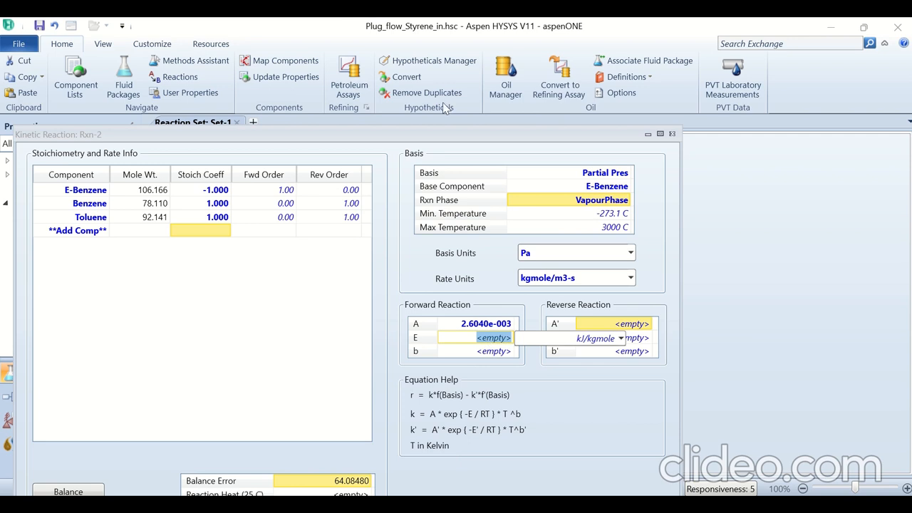
pyautogui.moveTo(417, 22)
pyautogui.click(362, 51)
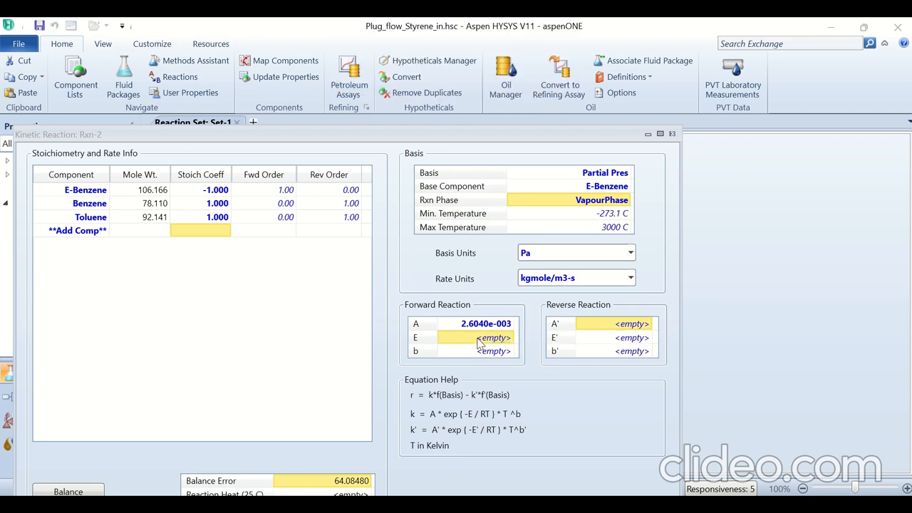
pyautogui.click(479, 338)
pyautogui.write('114.2')
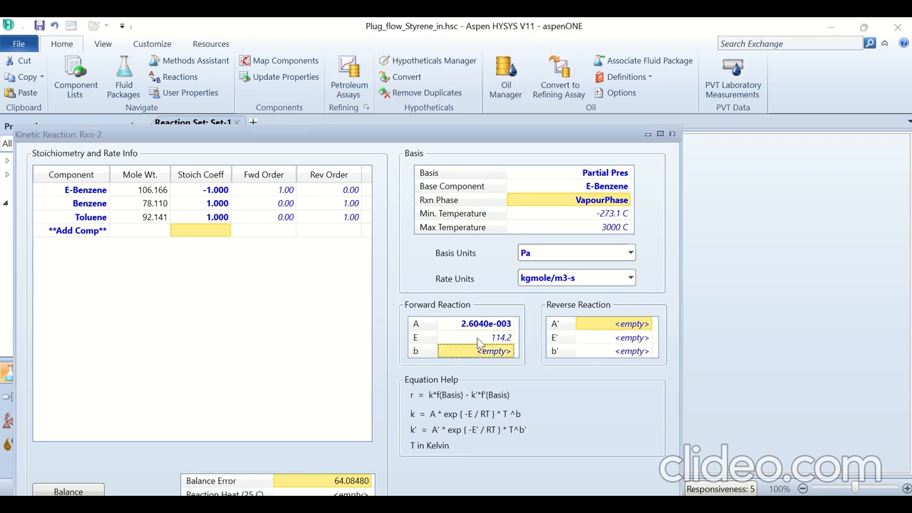
pyautogui.press('Return')
# Step: Set the forward reaction's E of Rxn-2 to 114.2 kJ/gmole
pyautogui.click(504, 339)
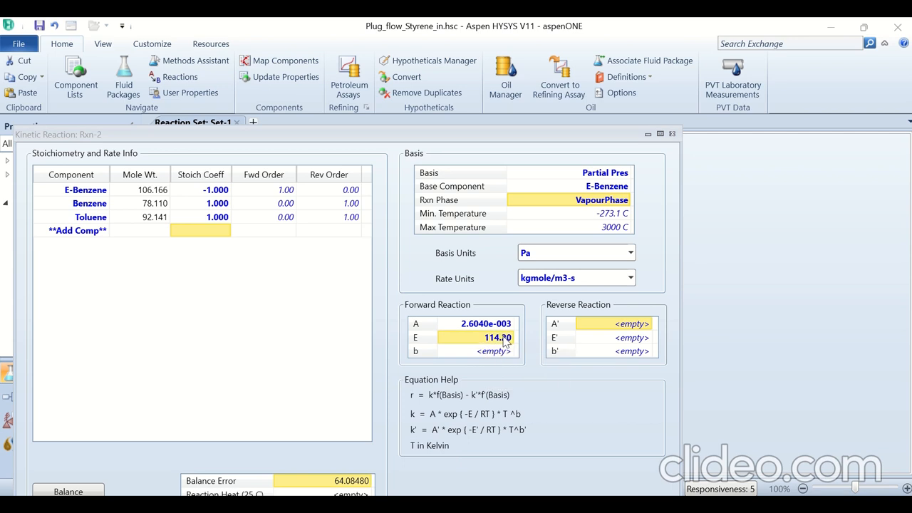
pyautogui.write('114.2')
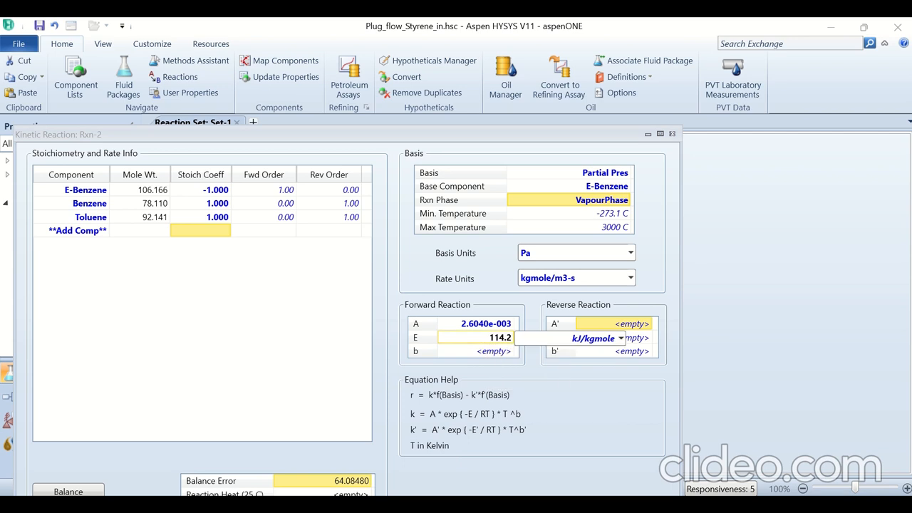
pyautogui.click(620, 338)
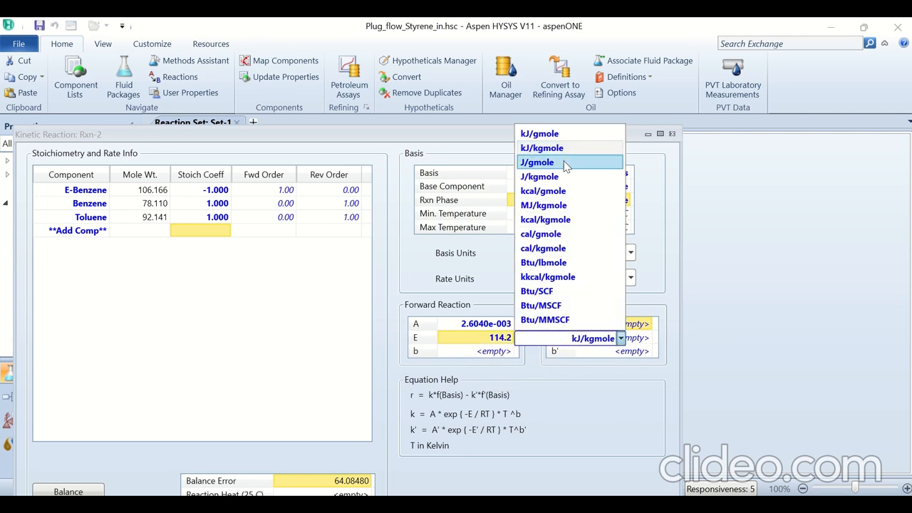
pyautogui.click(540, 133)
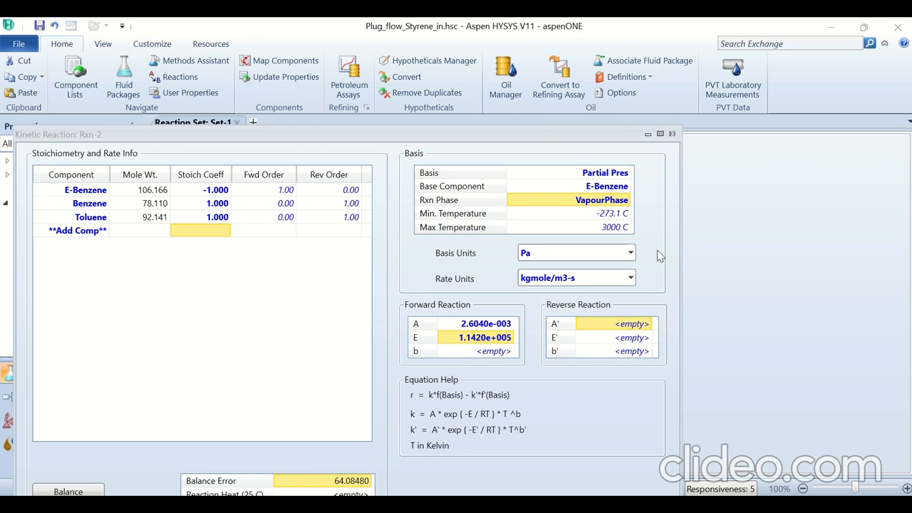
pyautogui.moveTo(476, 133); pyautogui.dragTo(552, 52)
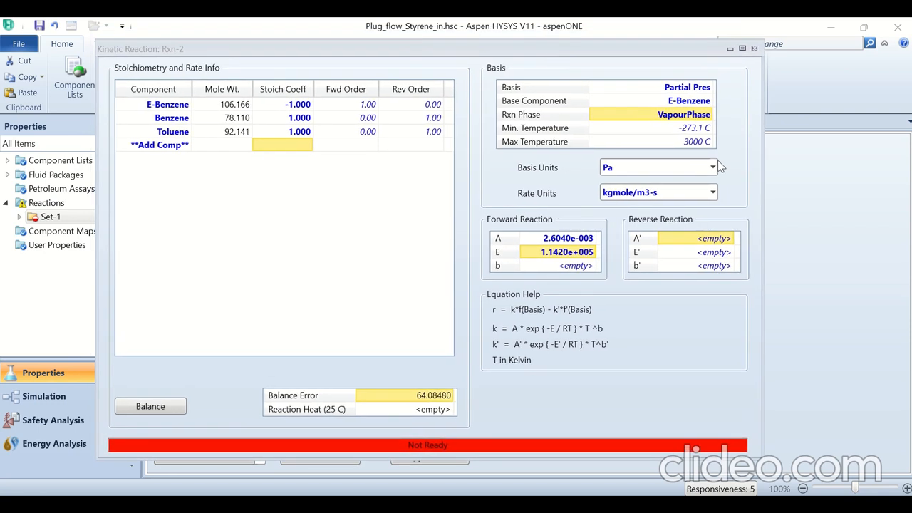
# Step: Add Ethylene to the stoichiometry of Rxn-2 and remove Toluene from it
pyautogui.moveTo(651, 48); pyautogui.dragTo(689, 46)
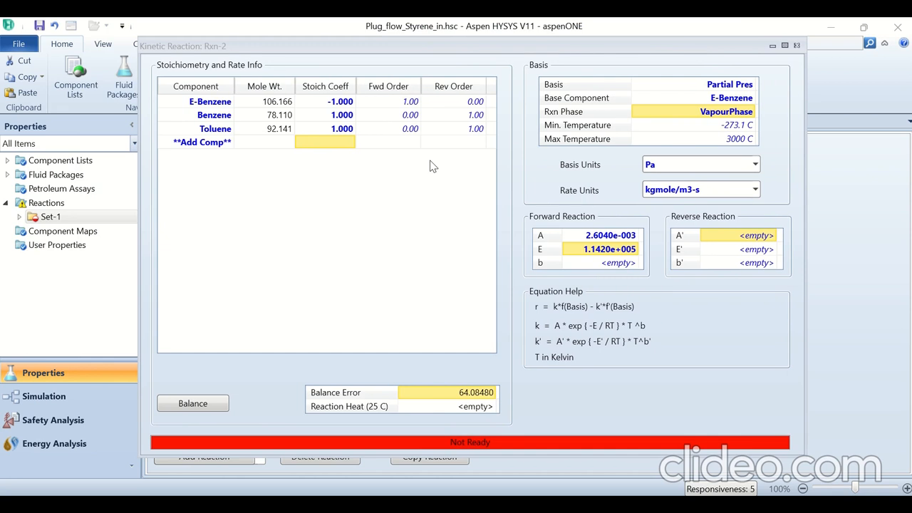
pyautogui.click(339, 105)
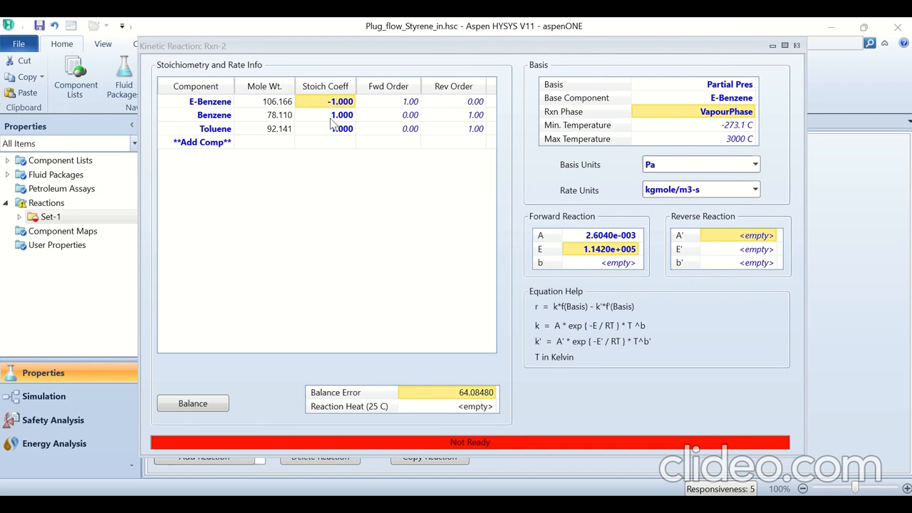
pyautogui.click(229, 129)
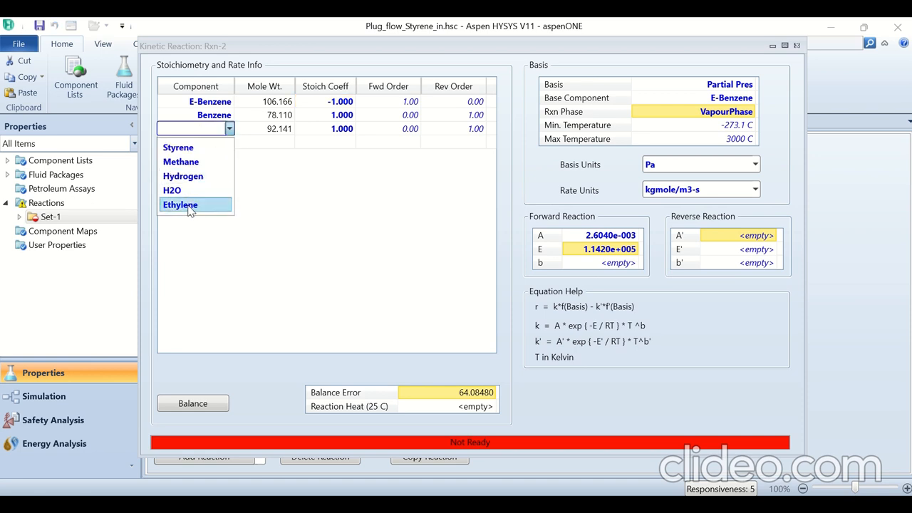
pyautogui.click(190, 205)
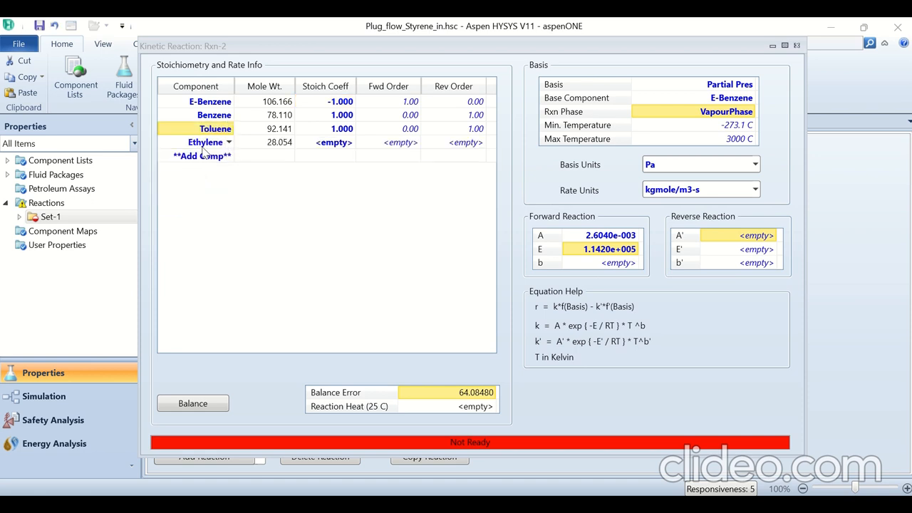
pyautogui.rightClick(176, 133)
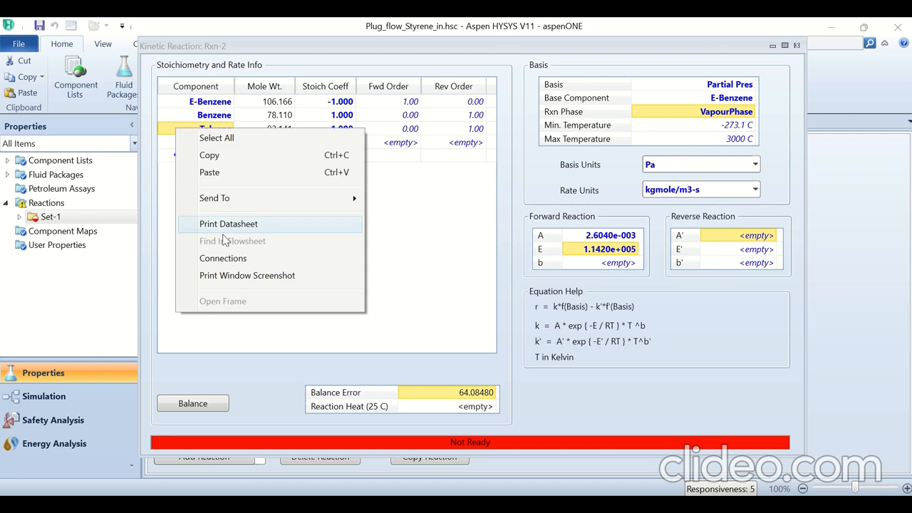
pyautogui.press('Escape')
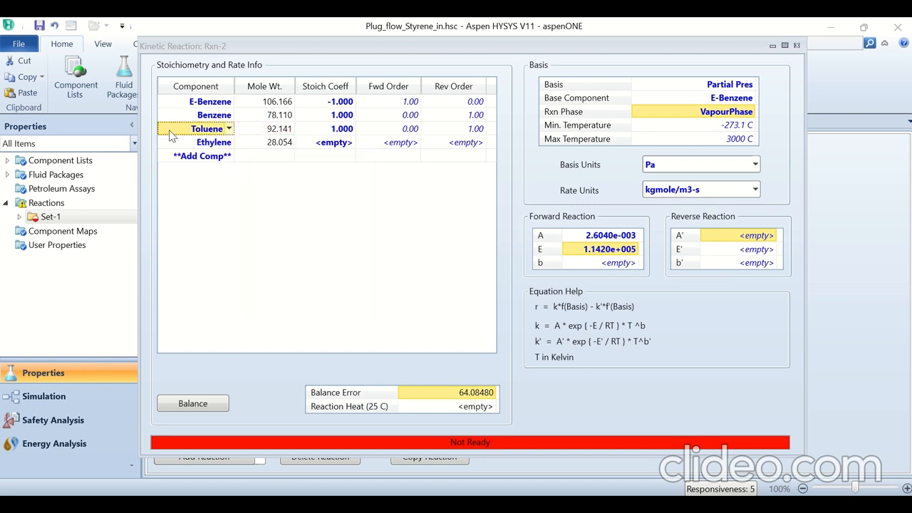
pyautogui.press('Delete')
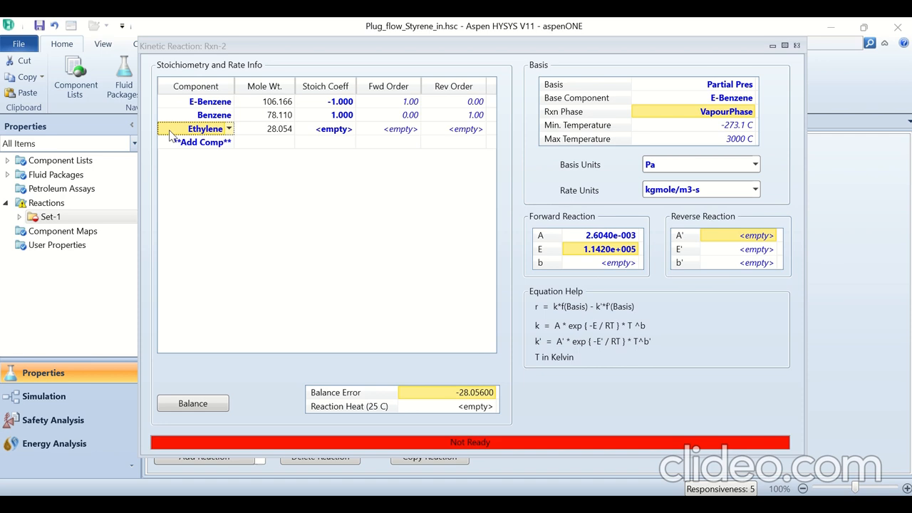
pyautogui.click(277, 255)
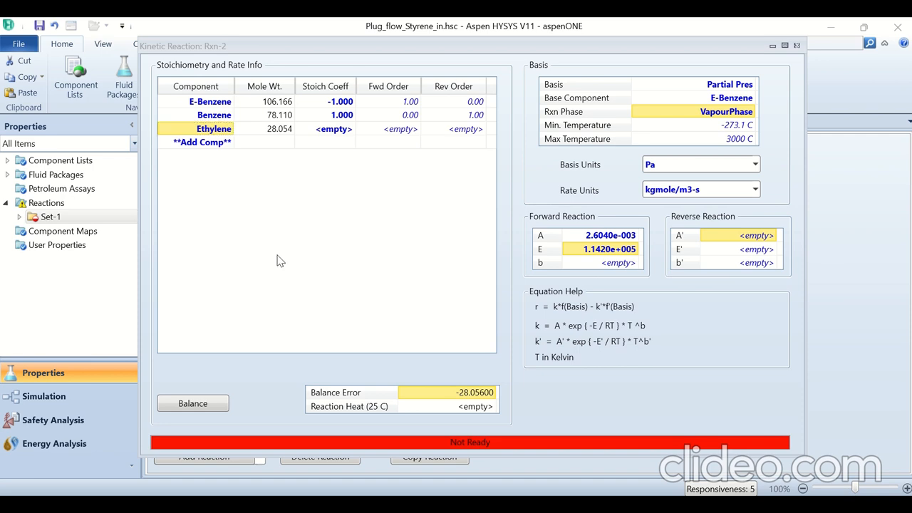
# Step: Set Ethylene's stoichiometric coefficient in Rxn-2 to 1 and close the reaction
pyautogui.click(227, 104)
pyautogui.click(338, 129)
pyautogui.write('1')
pyautogui.press('Return')
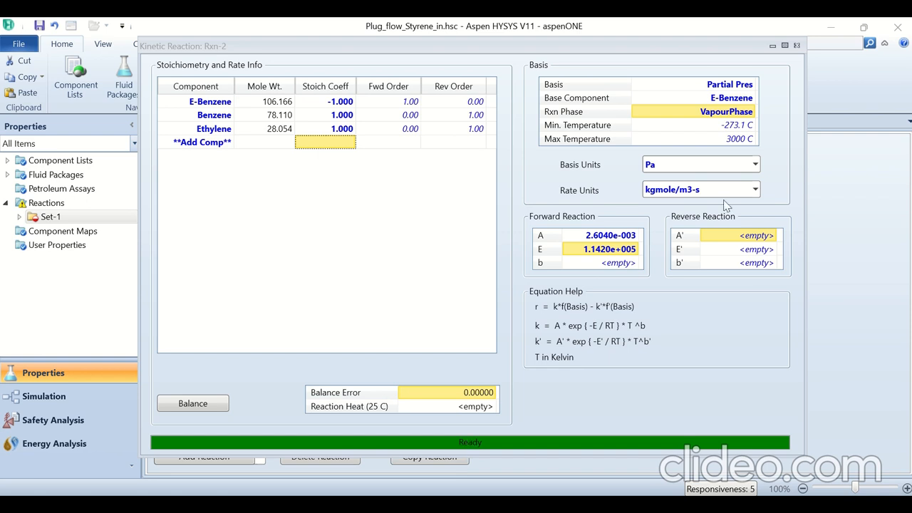
pyautogui.click(797, 47)
# Step: Open kinetic reaction Rxn-3 and add E-Benzene, Hydrogen, Toluene and Methane as its components
pyautogui.click(266, 311)
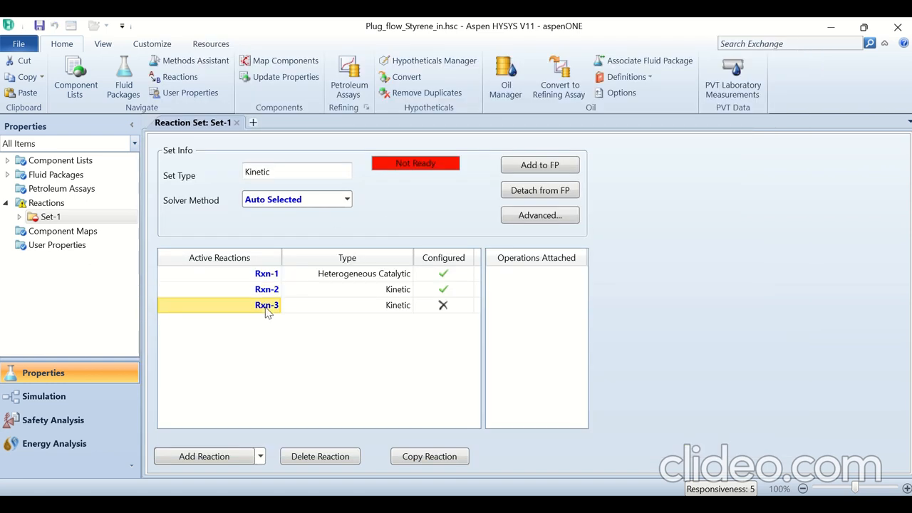
pyautogui.doubleClick(265, 311)
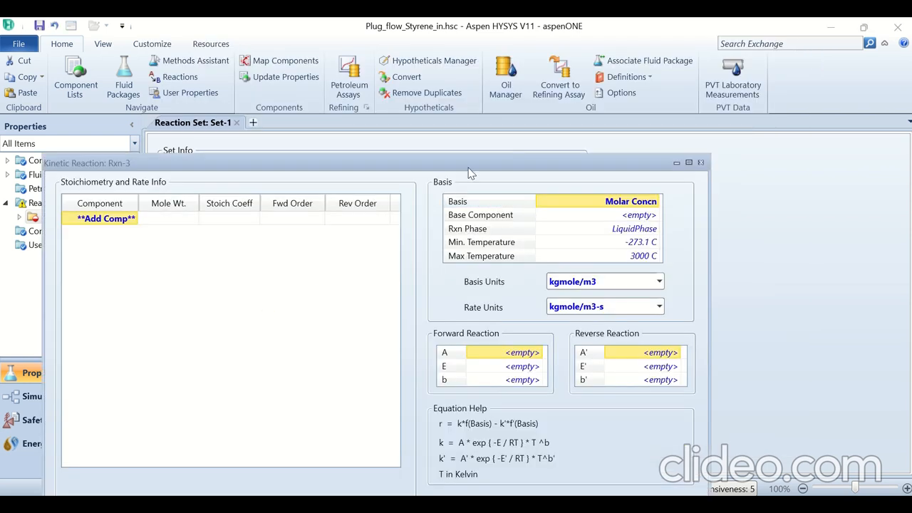
pyautogui.moveTo(470, 173); pyautogui.dragTo(533, 56)
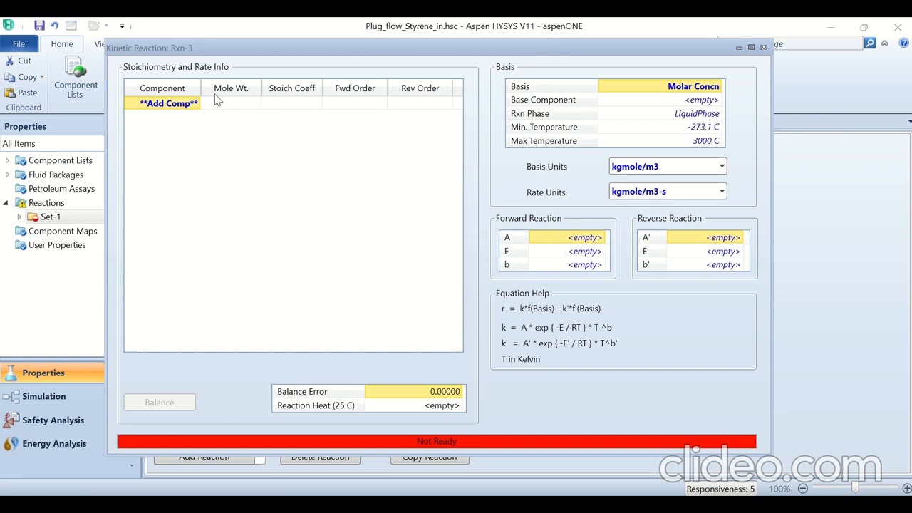
pyautogui.click(195, 103)
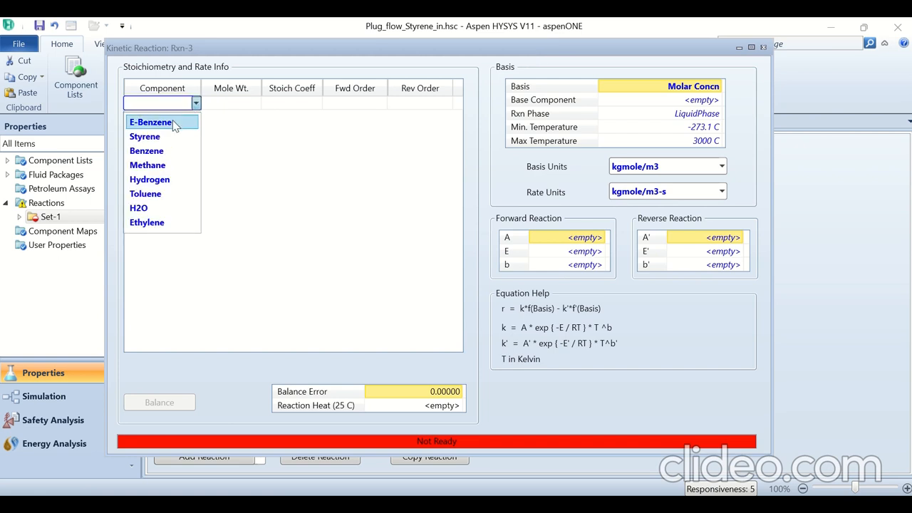
pyautogui.click(177, 123)
pyautogui.click(196, 120)
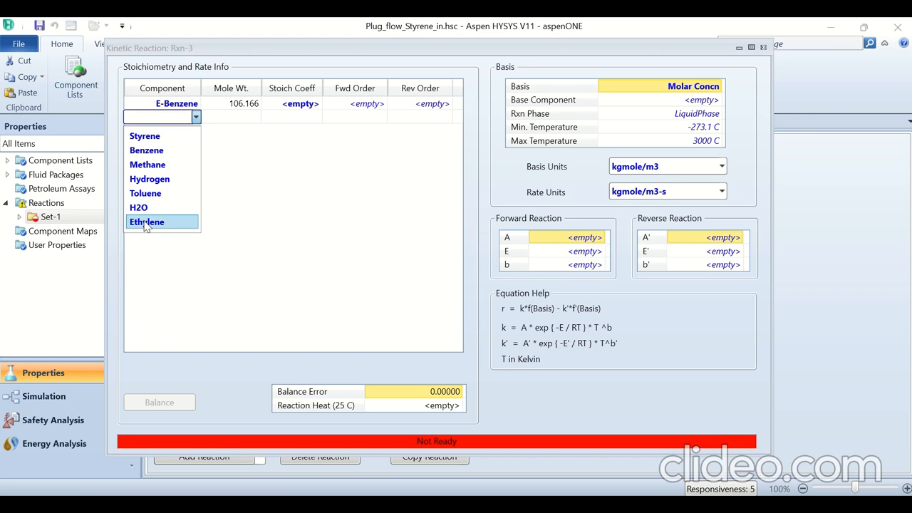
pyautogui.click(153, 179)
pyautogui.click(196, 130)
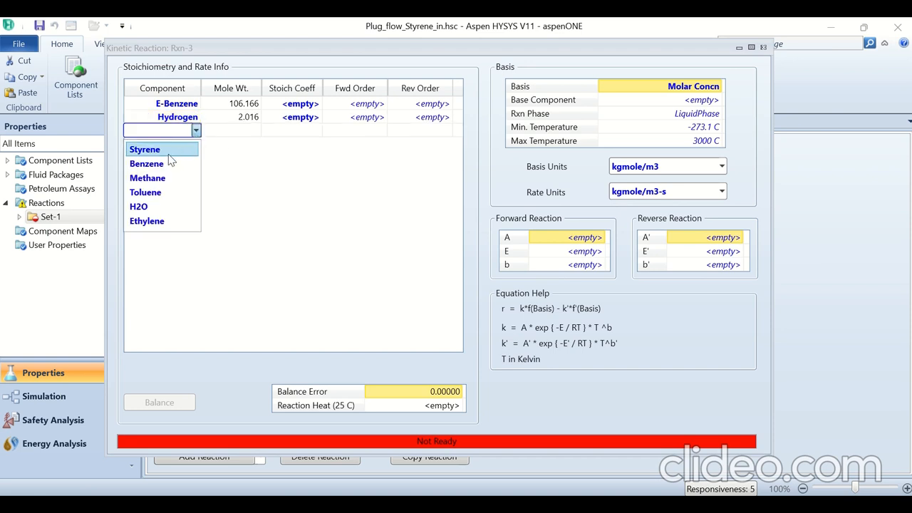
pyautogui.click(157, 192)
pyautogui.click(197, 143)
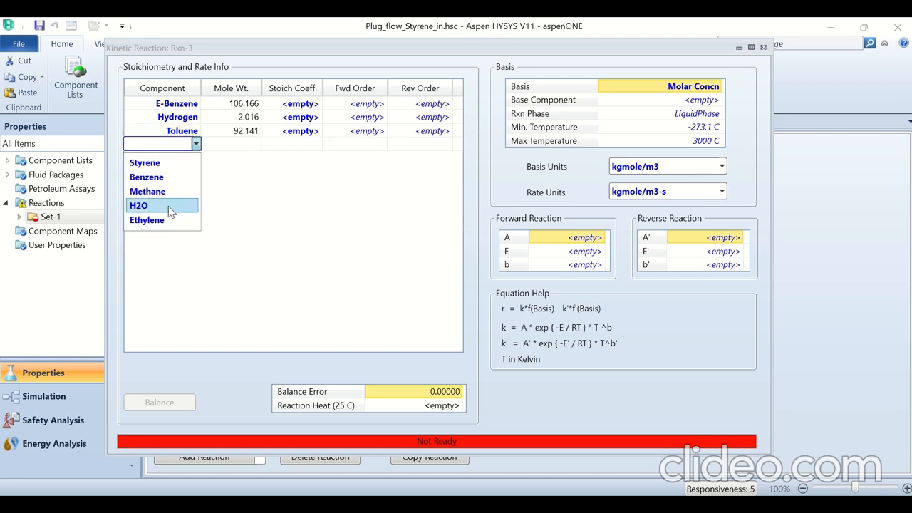
pyautogui.click(166, 192)
# Step: Enter a stoichiometric coefficient of 1 for both E-Benzene and Hydrogen in Rxn-3
pyautogui.click(298, 103)
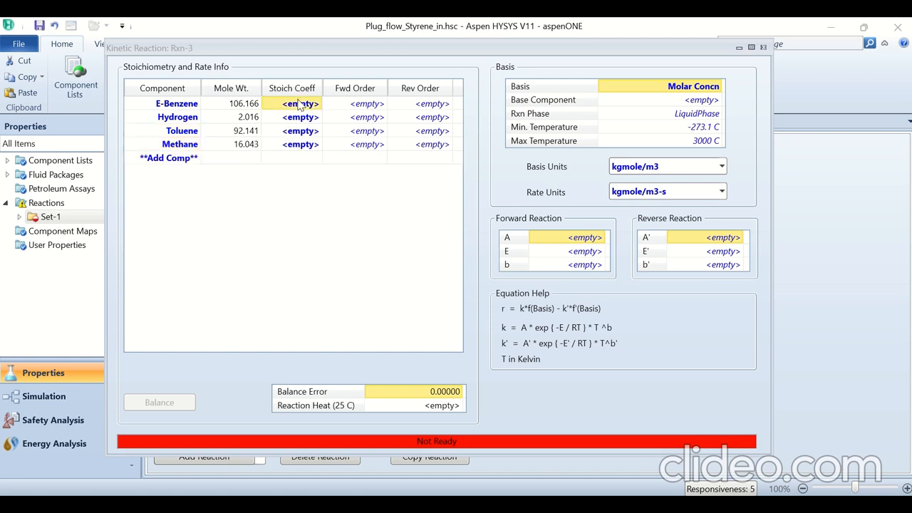
pyautogui.write('1')
pyautogui.press('Return')
pyautogui.write('1')
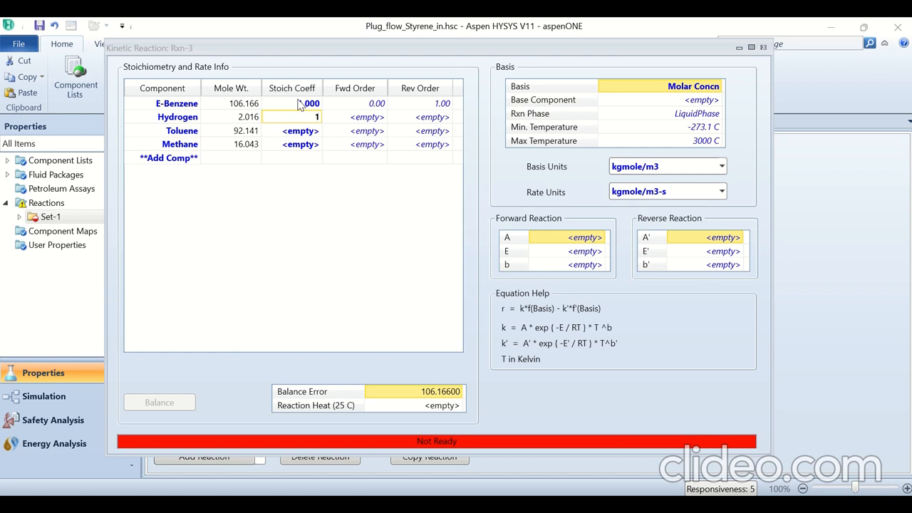
pyautogui.press('Return')
# Step: Set Rxn-3's stoichiometric coefficients to -1 for E-Benzene and Hydrogen, and 1 for Toluene and Methane
pyautogui.click(299, 104)
pyautogui.write('-1')
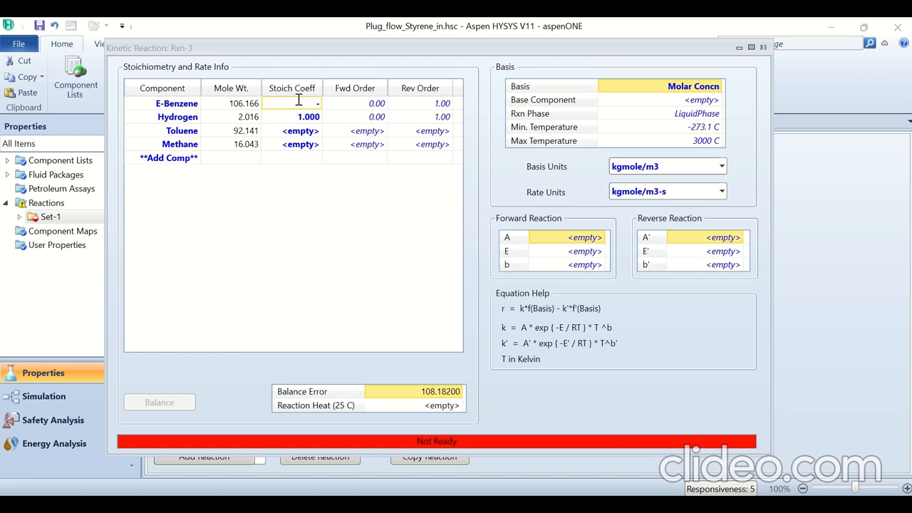
pyautogui.write('-1')
pyautogui.press('Return')
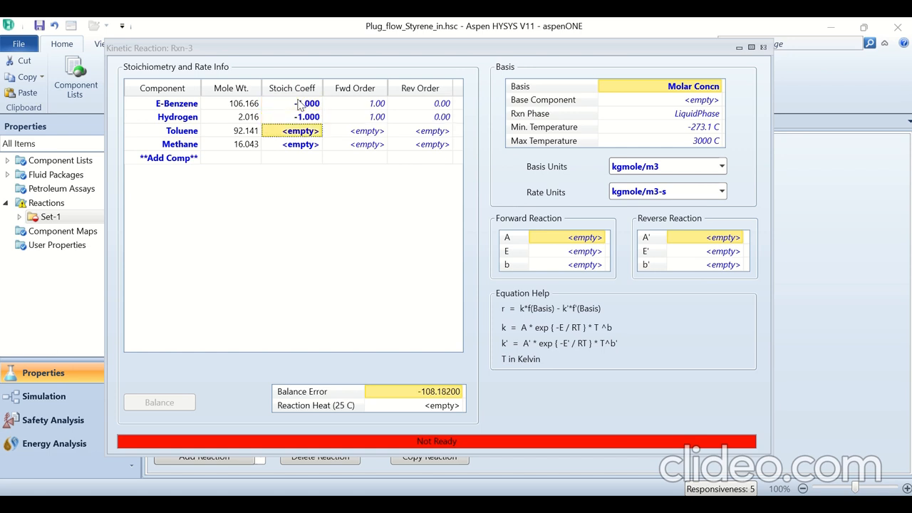
pyautogui.write('1')
pyautogui.press('Return')
pyautogui.write('1')
pyautogui.press('Return')
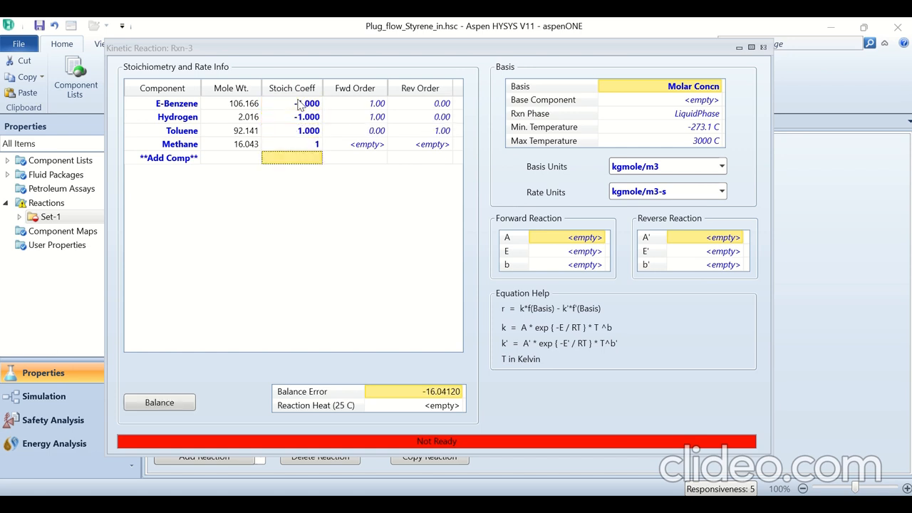
# Step: Set Hydrogen's forward order in Rxn-3 to 0
pyautogui.click(373, 120)
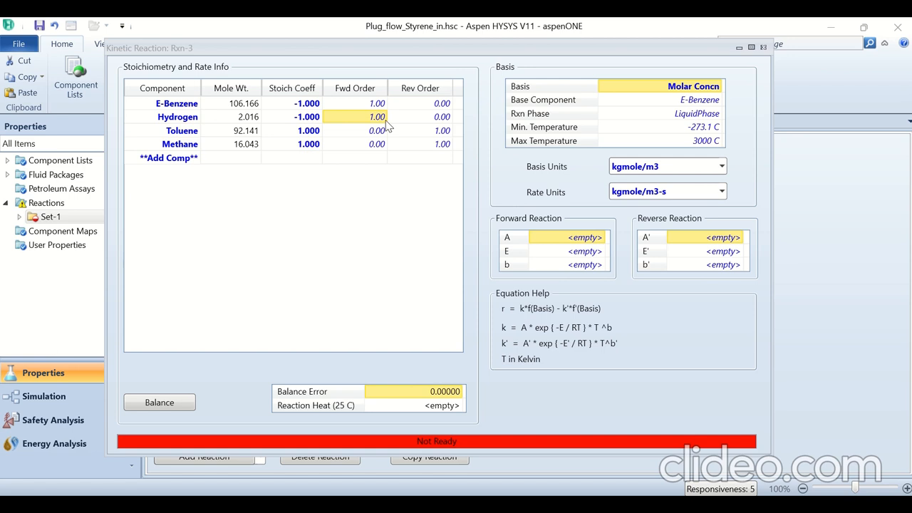
pyautogui.write('0')
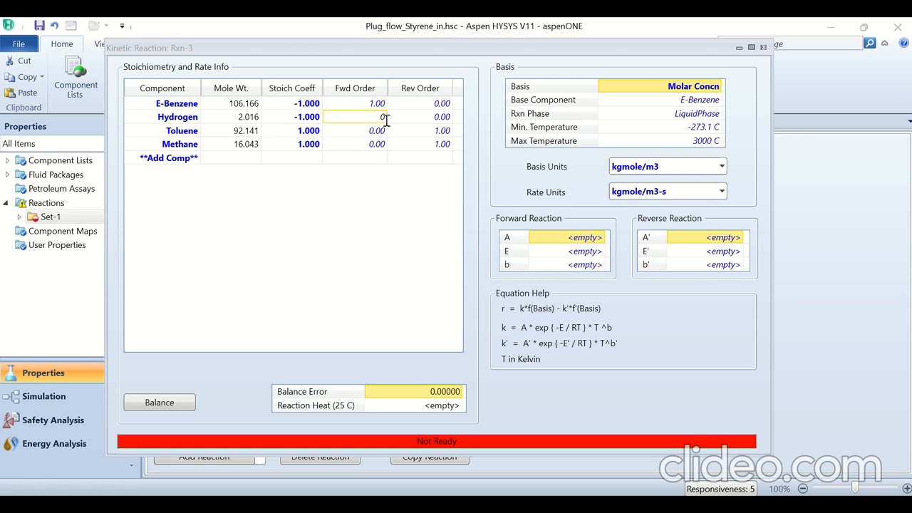
pyautogui.press('Return')
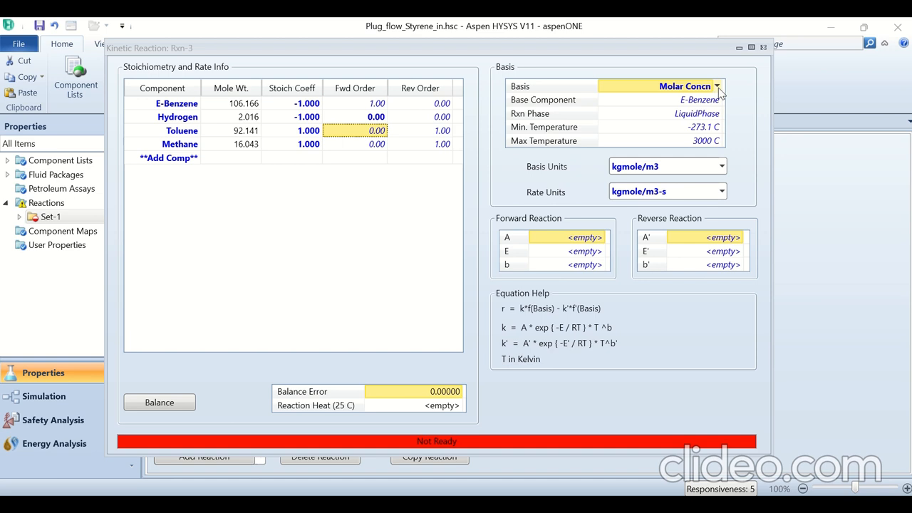
# Step: Set the basis of Rxn-3 to Partial Pres and its reaction phase to VapourPhase
pyautogui.click(717, 86)
pyautogui.click(661, 118)
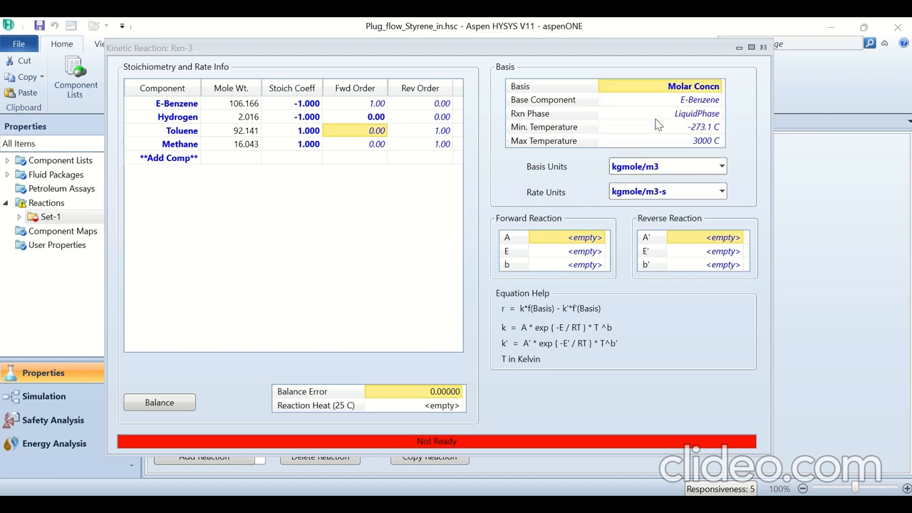
pyautogui.click(718, 113)
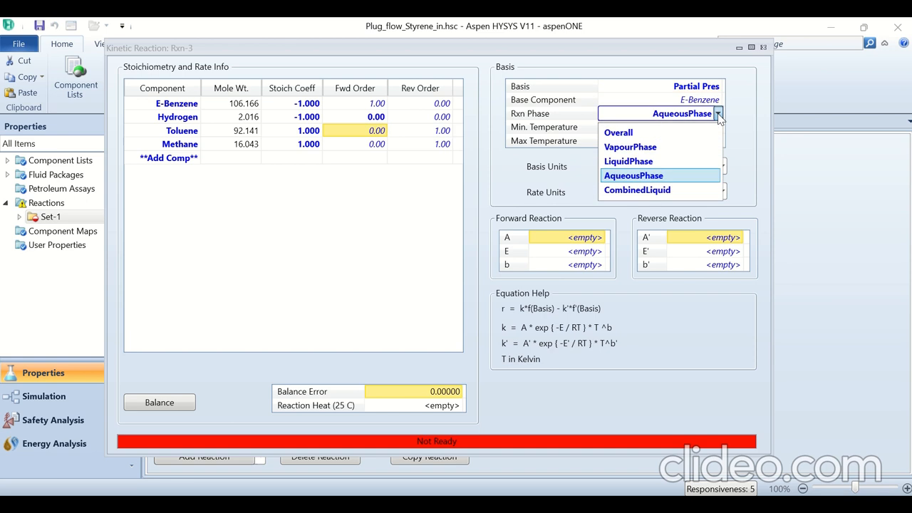
pyautogui.click(719, 148)
pyautogui.click(718, 113)
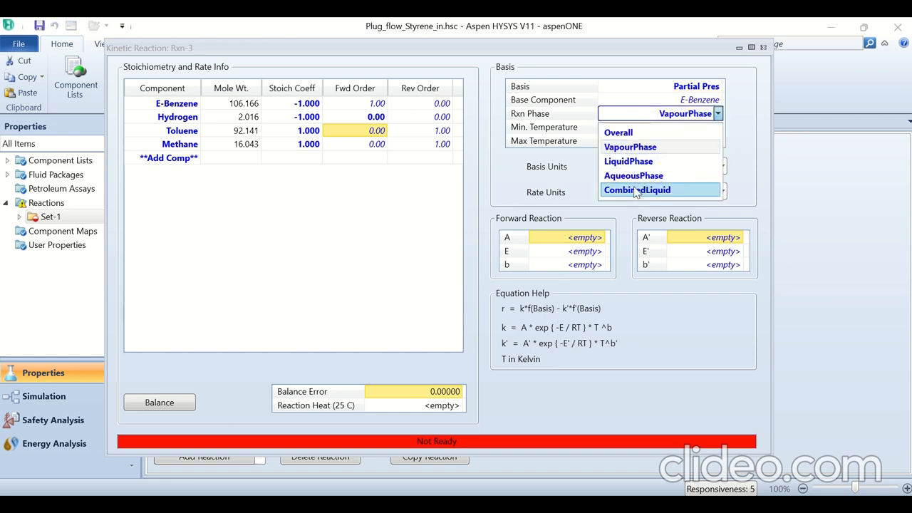
pyautogui.click(636, 148)
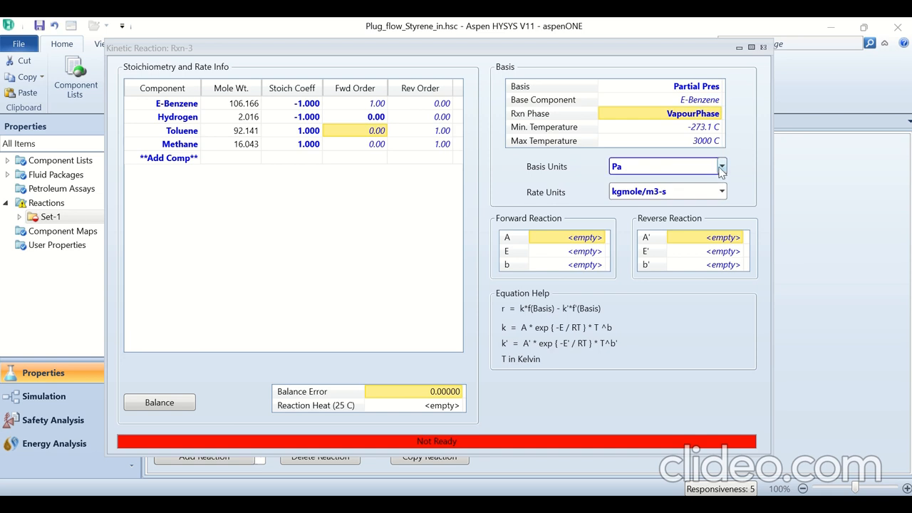
# Step: Set the forward reaction's A of Rxn-3 to 71116 and its E to 208 kJ/gmole, and close the reaction
pyautogui.click(567, 242)
pyautogui.write('71116')
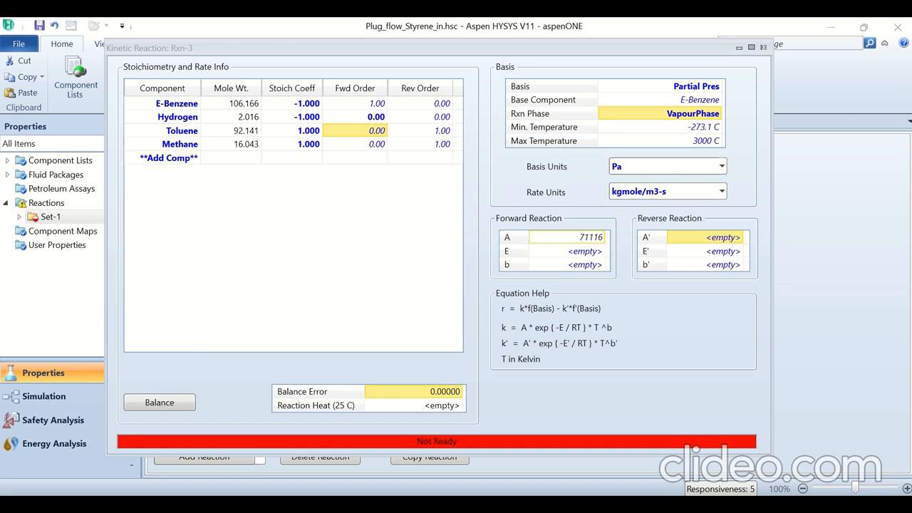
pyautogui.press('Return')
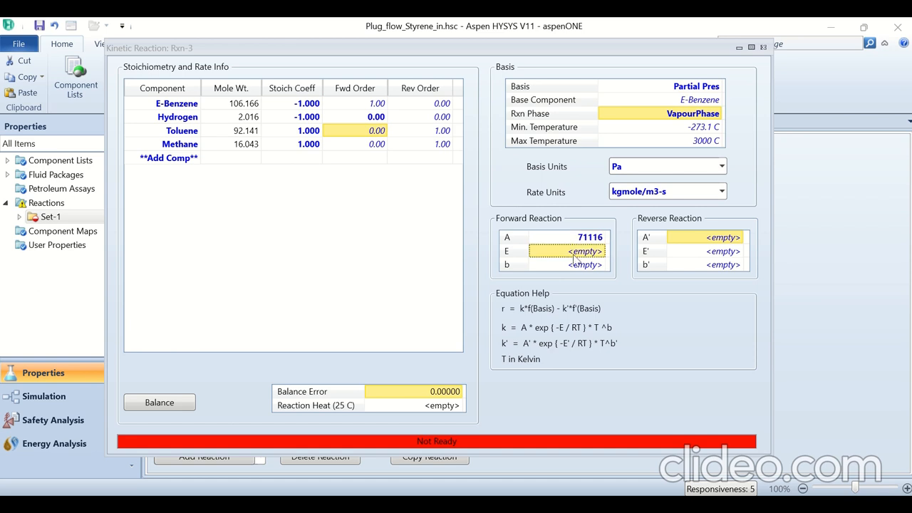
pyautogui.click(574, 254)
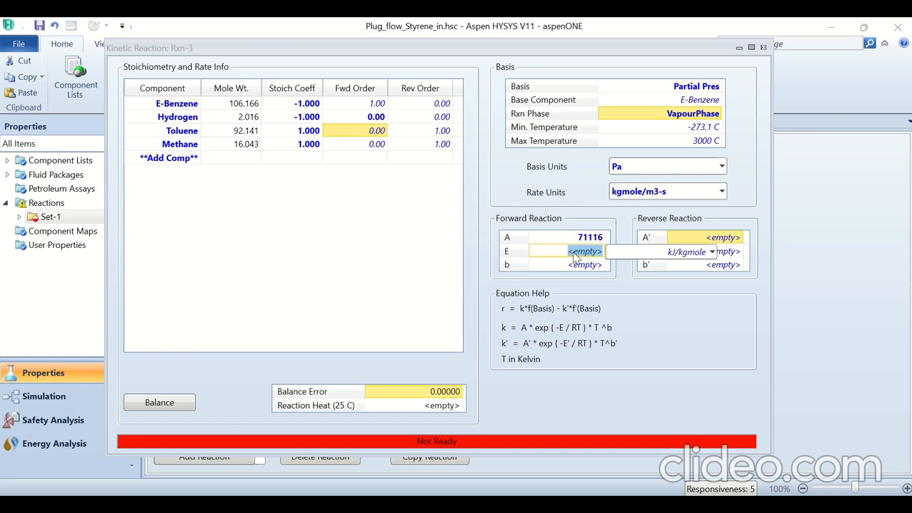
pyautogui.write('208')
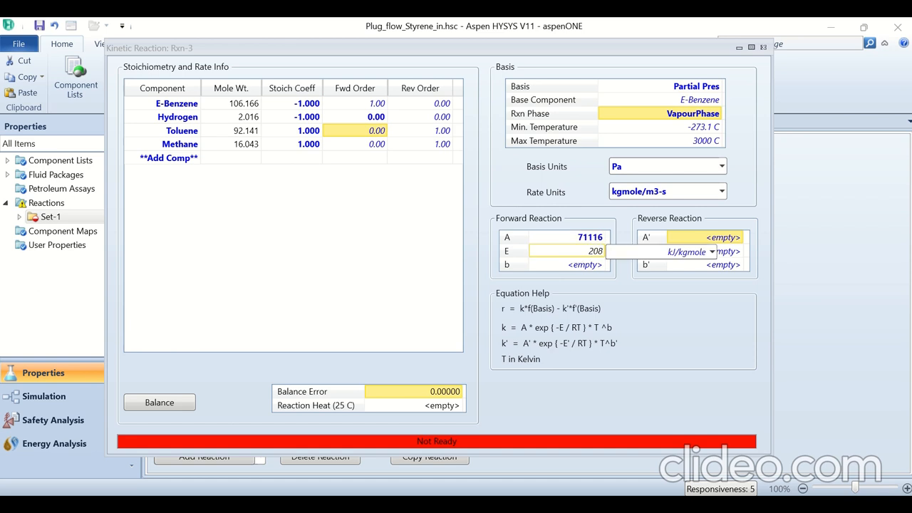
pyautogui.click(711, 252)
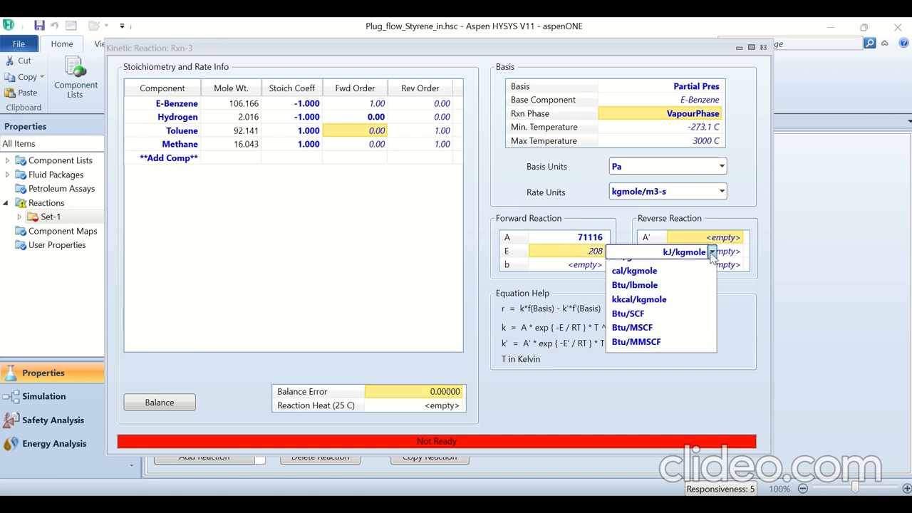
pyautogui.click(689, 272)
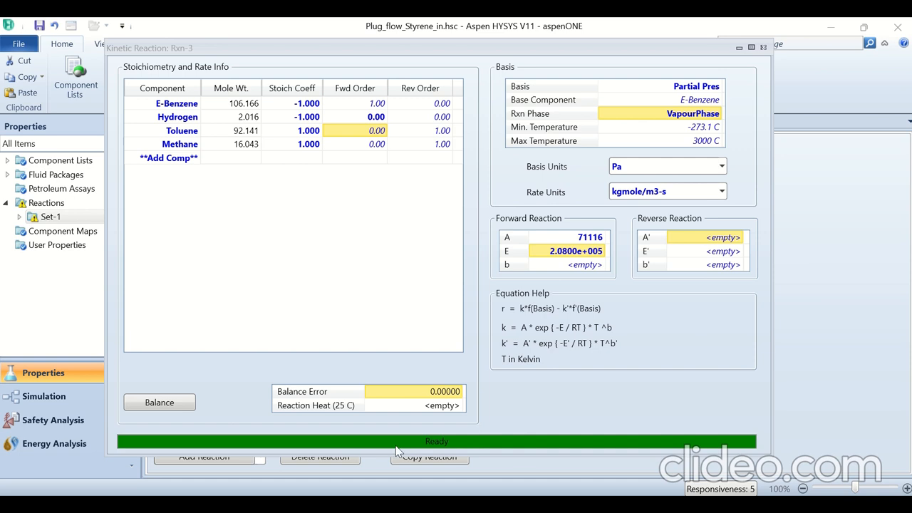
pyautogui.click(763, 47)
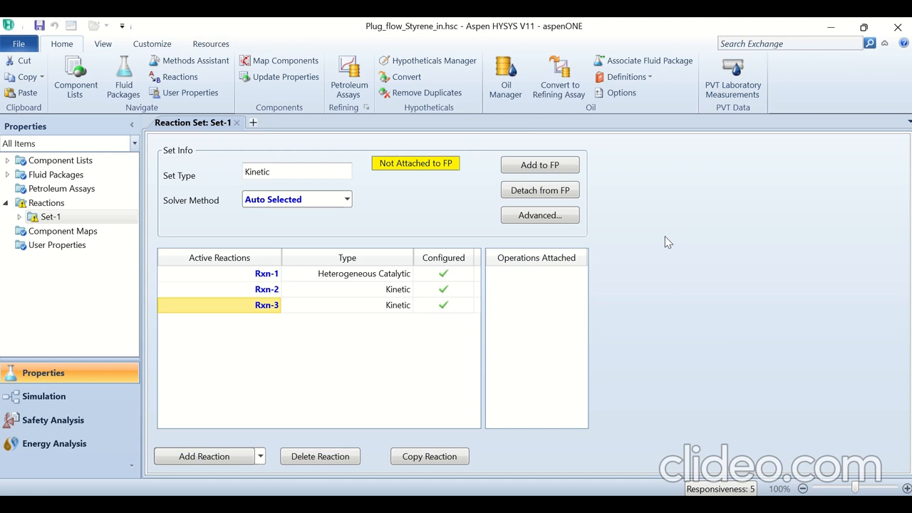
# Step: Add reaction set Set-1 to the Basis-1 fluid package and switch to the simulation environment
pyautogui.click(535, 176)
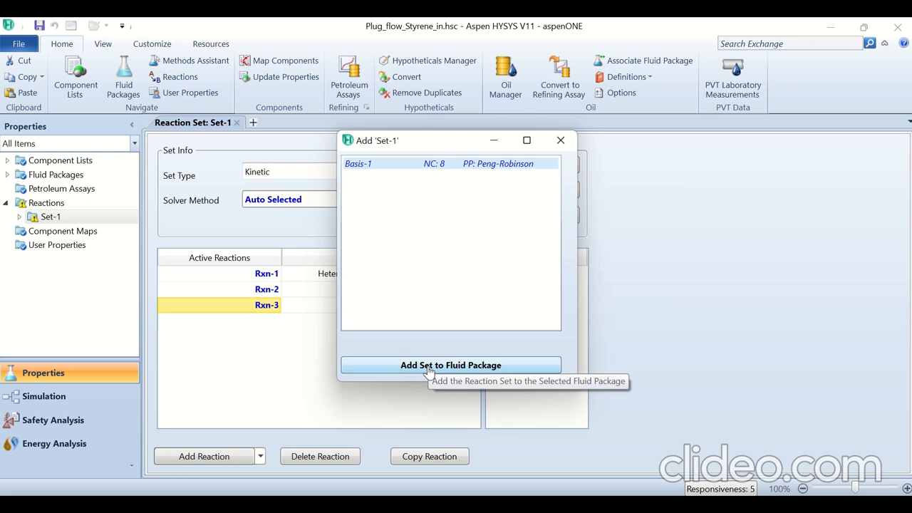
pyautogui.click(428, 370)
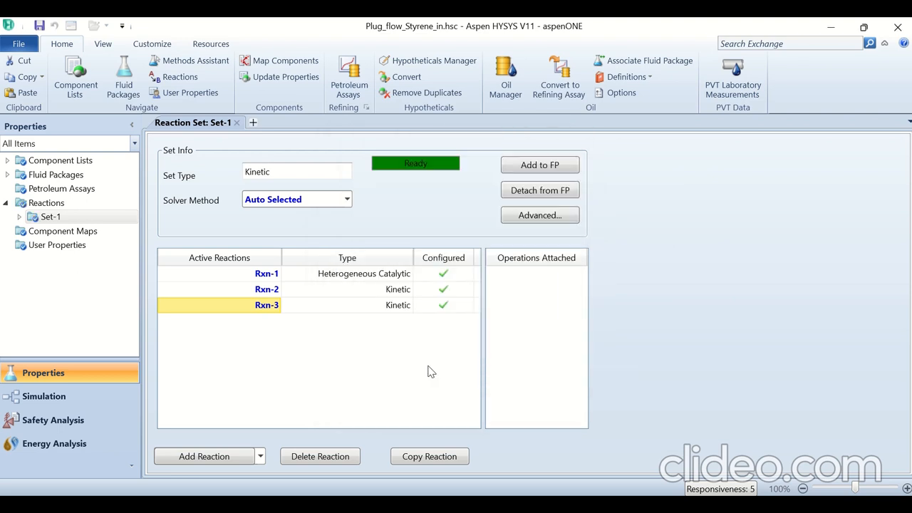
pyautogui.moveTo(417, 23)
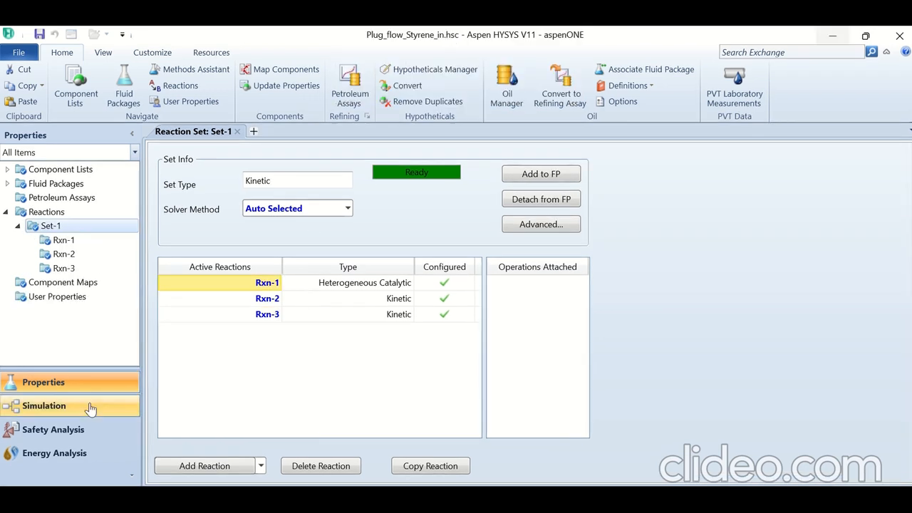
pyautogui.click(91, 408)
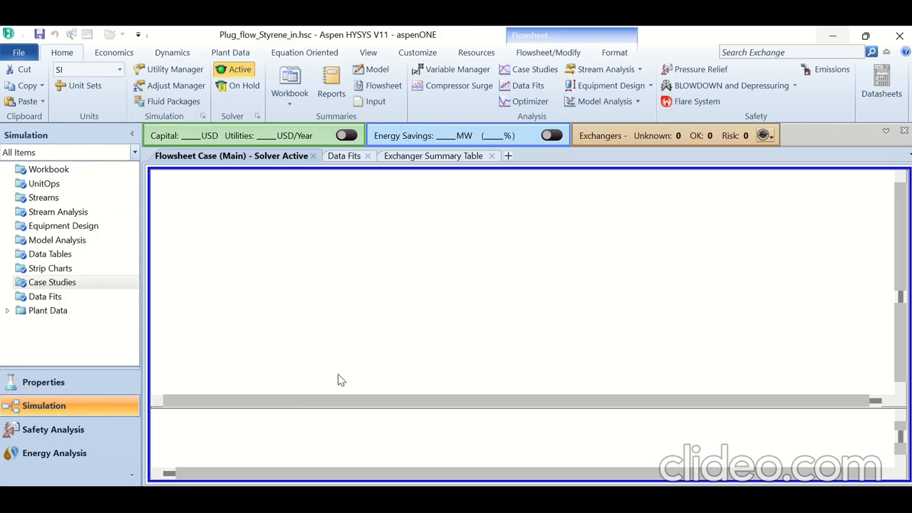
# Step: Place a Plug Flow Reactor from the model palette's reactor models on the empty flowsheet and close the palette
pyautogui.click(372, 56)
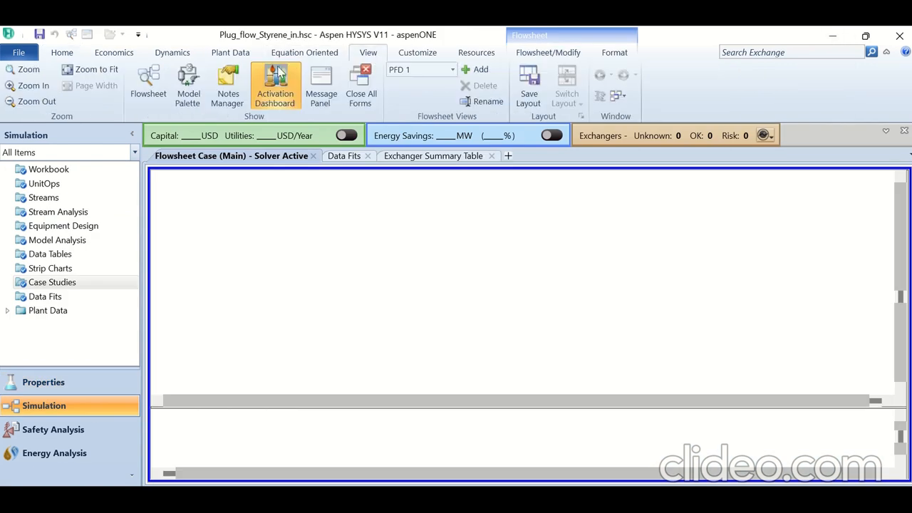
pyautogui.click(190, 86)
pyautogui.moveTo(184, 63); pyautogui.dragTo(265, 70)
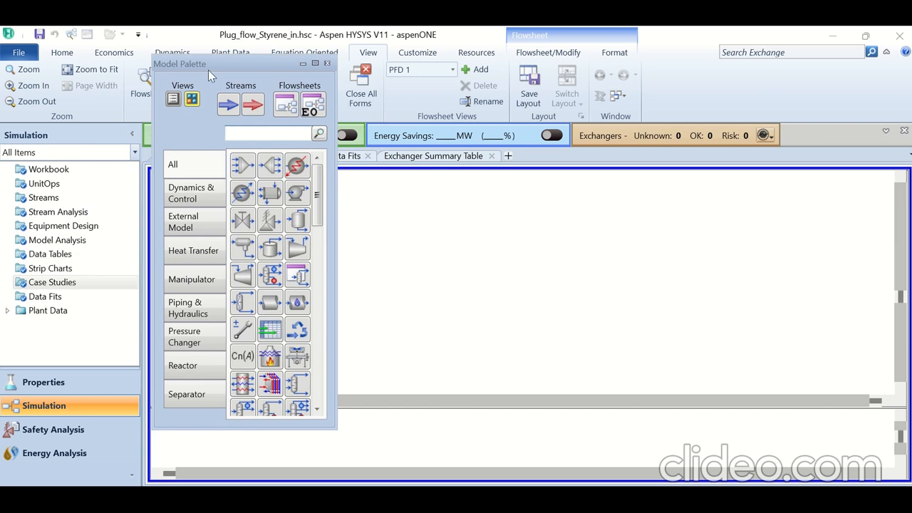
pyautogui.moveTo(285, 65); pyautogui.dragTo(252, 74)
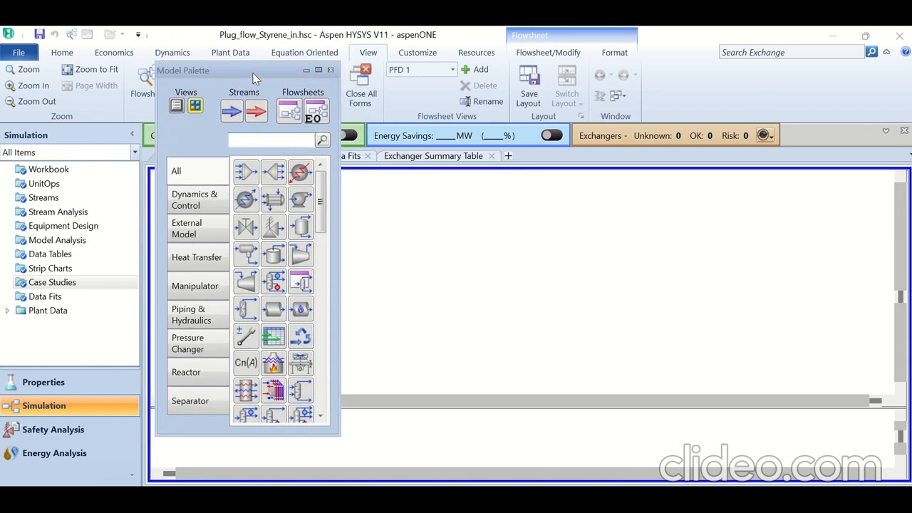
pyautogui.click(196, 383)
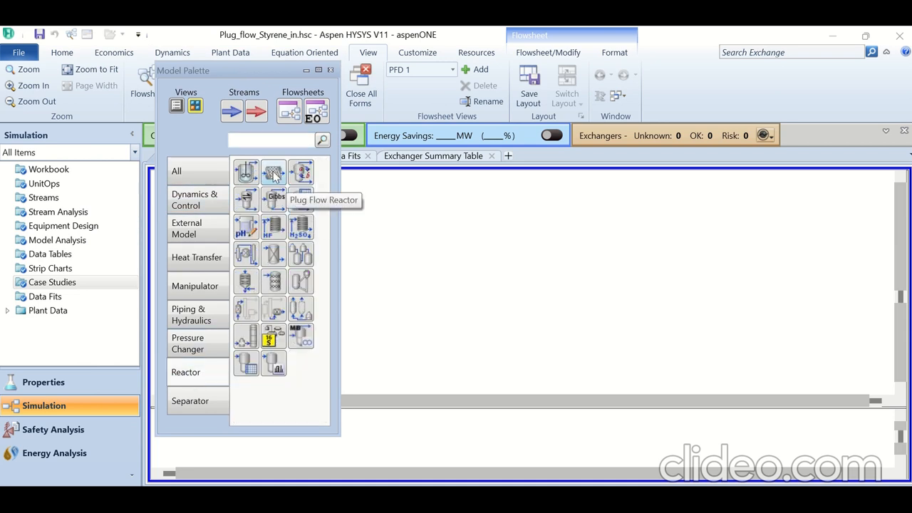
pyautogui.moveTo(273, 176); pyautogui.dragTo(470, 277)
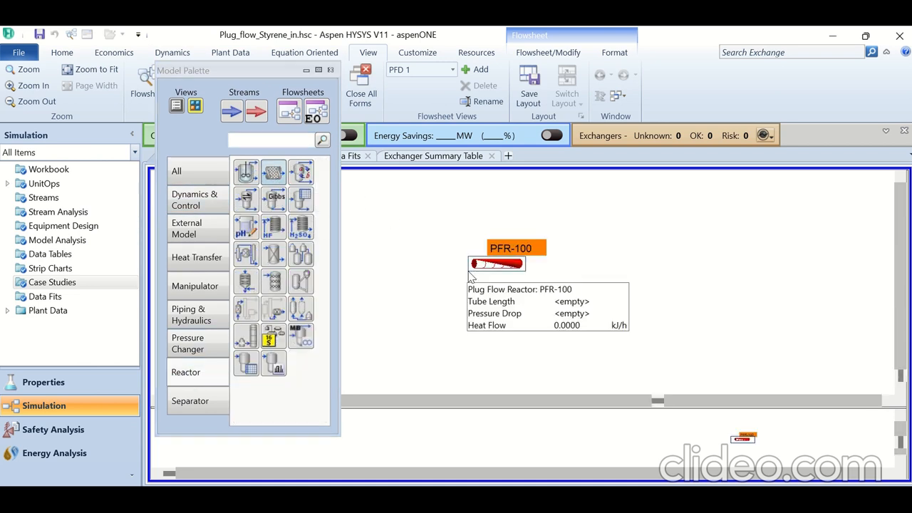
pyautogui.click(329, 70)
# Step: Open the plug flow reactor's properties and connect a new inlet stream named Feed
pyautogui.doubleClick(502, 264)
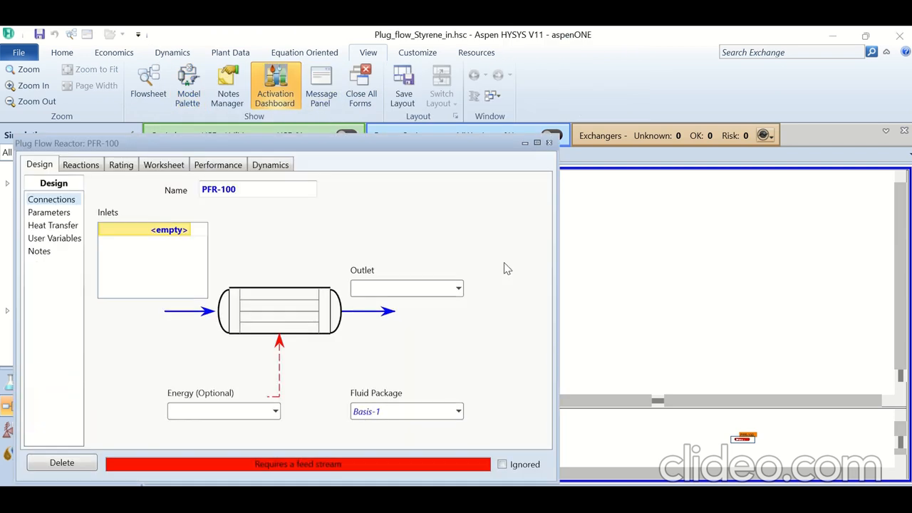
pyautogui.click(183, 229)
pyautogui.write('Feed')
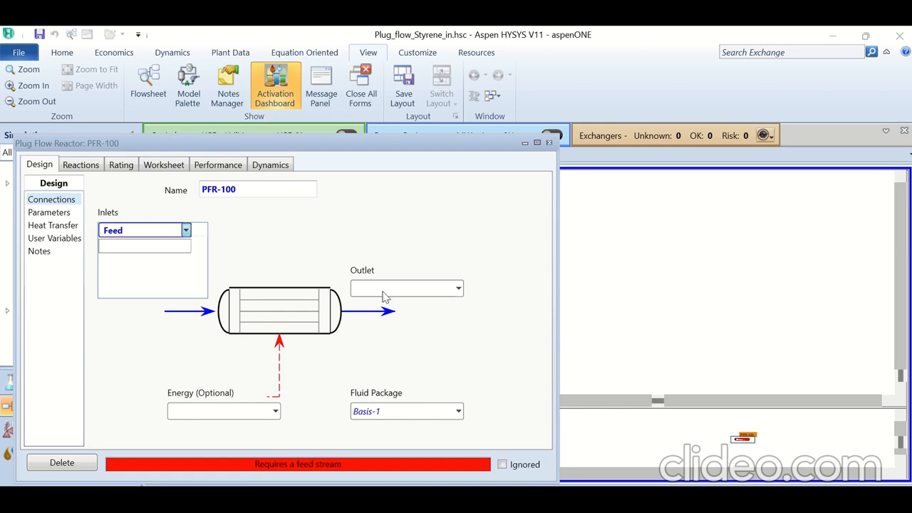
pyautogui.press('Return')
pyautogui.write('Pr')
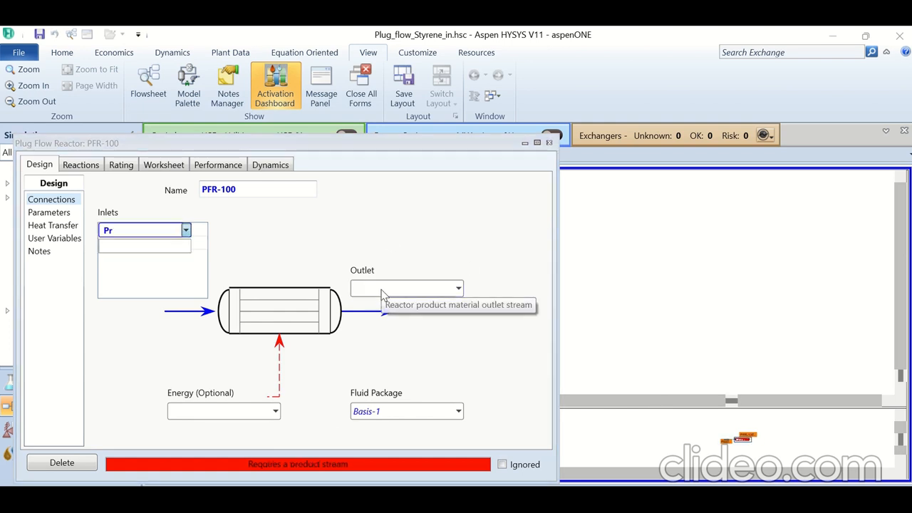
pyautogui.press('BackSpace')
pyautogui.click(186, 229)
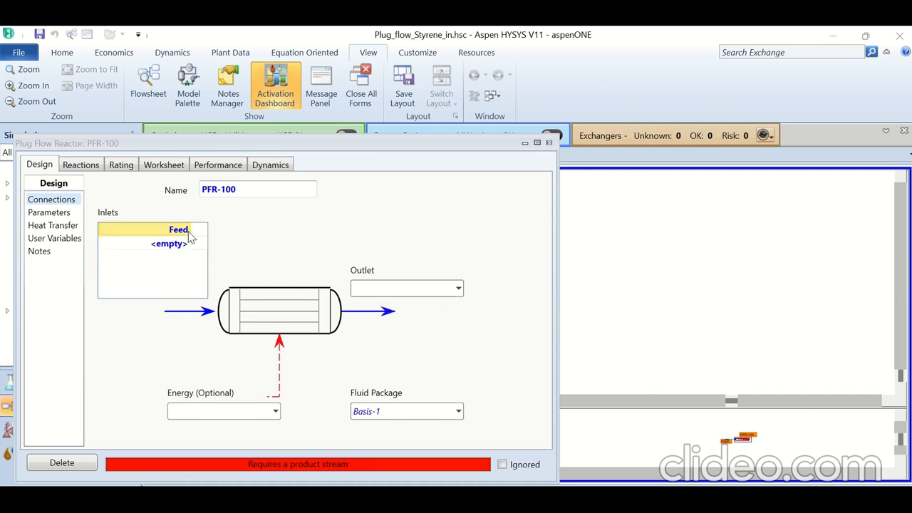
pyautogui.click(189, 236)
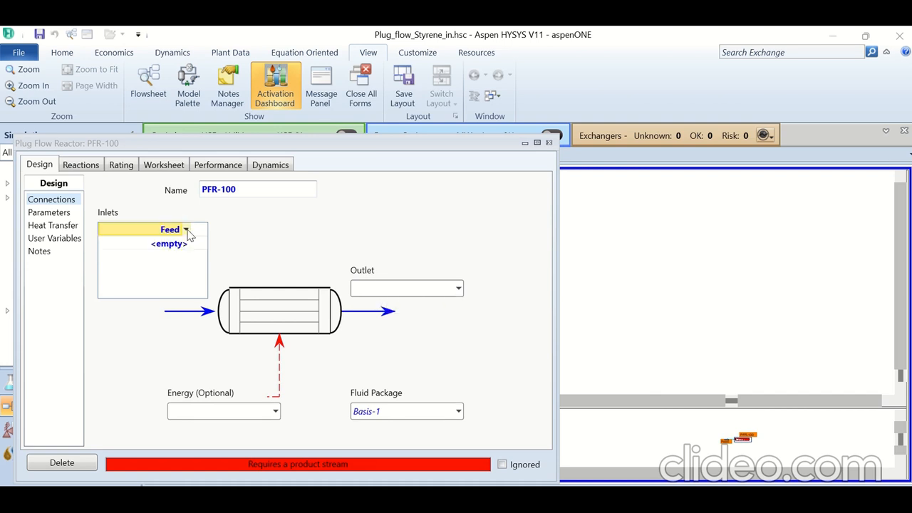
# Step: Connect a new outlet stream named Product to the plug flow reactor
pyautogui.click(391, 287)
pyautogui.write('P')
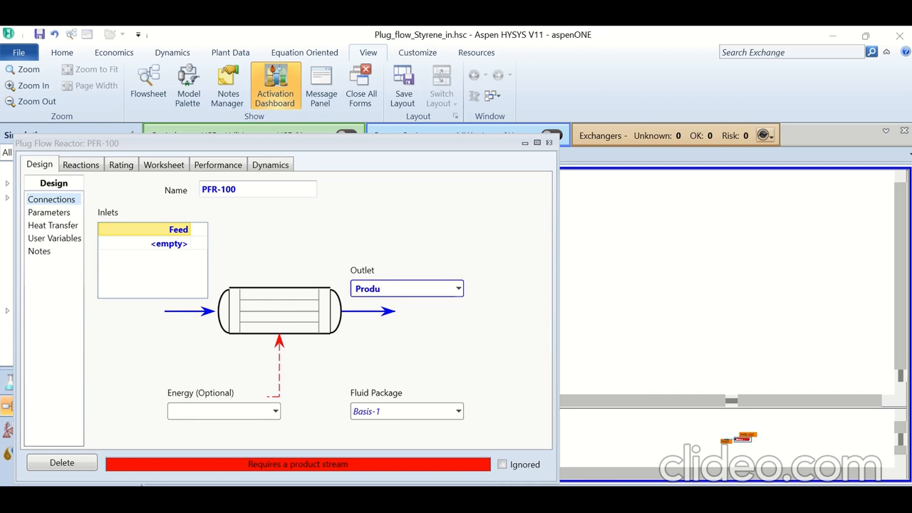
pyautogui.write('roduct')
pyautogui.press('Return')
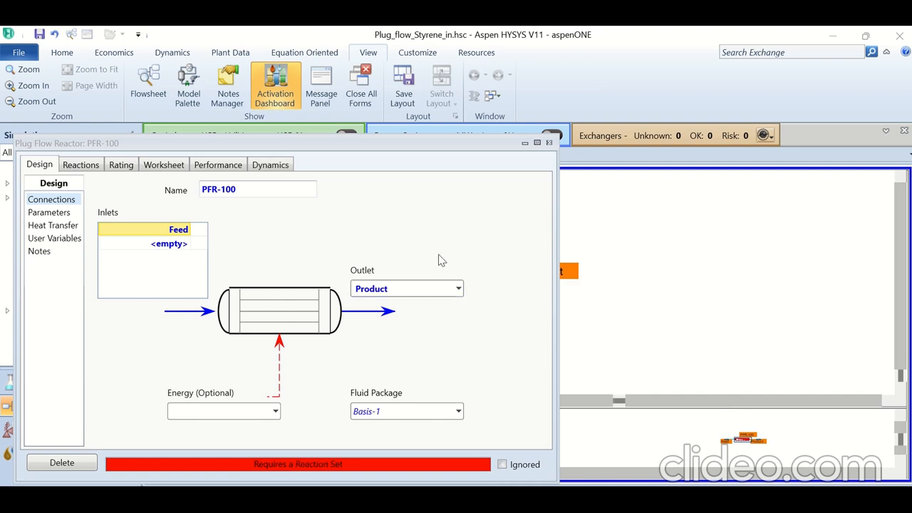
pyautogui.moveTo(313, 143); pyautogui.dragTo(393, 81)
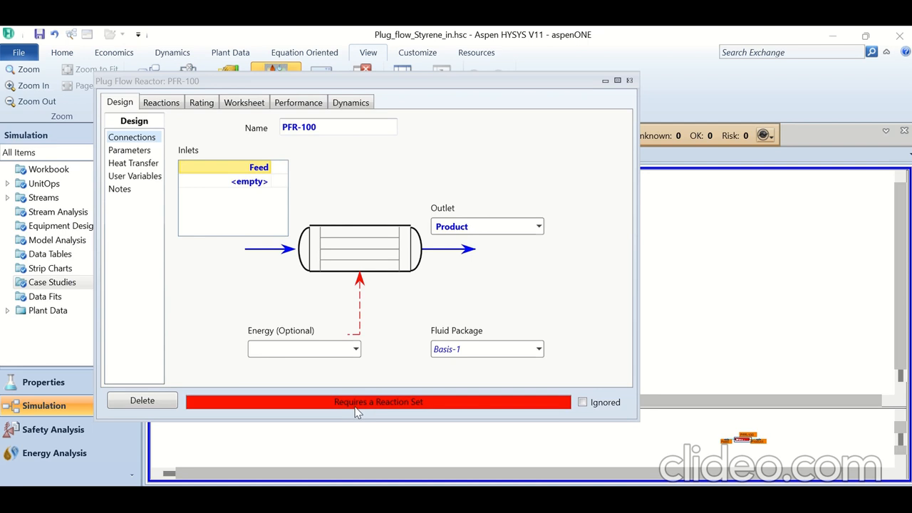
pyautogui.click(232, 166)
# Step: Assign Set-1 as the reaction set of the plug flow reactor
pyautogui.click(157, 106)
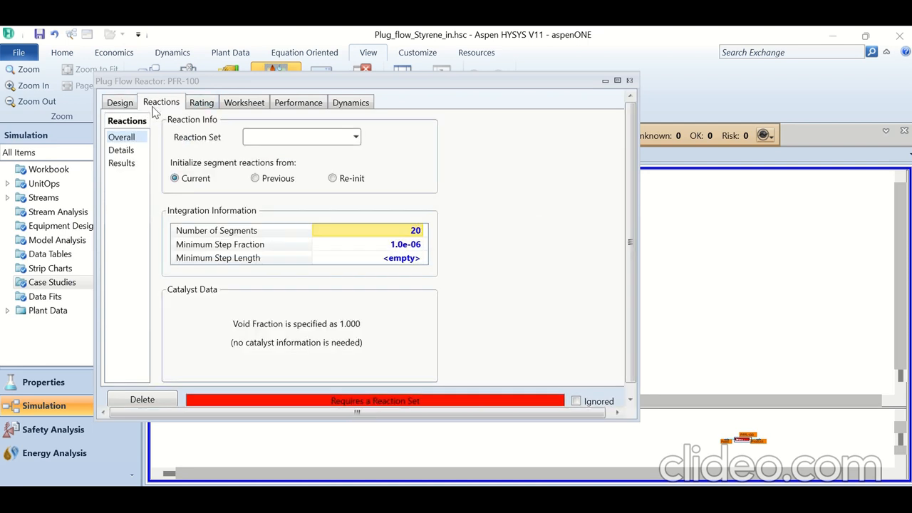
pyautogui.click(355, 141)
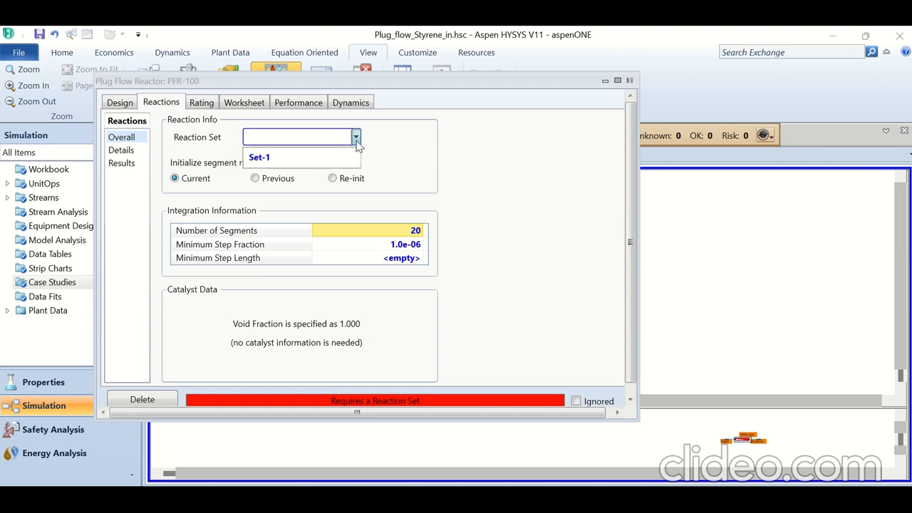
pyautogui.click(302, 164)
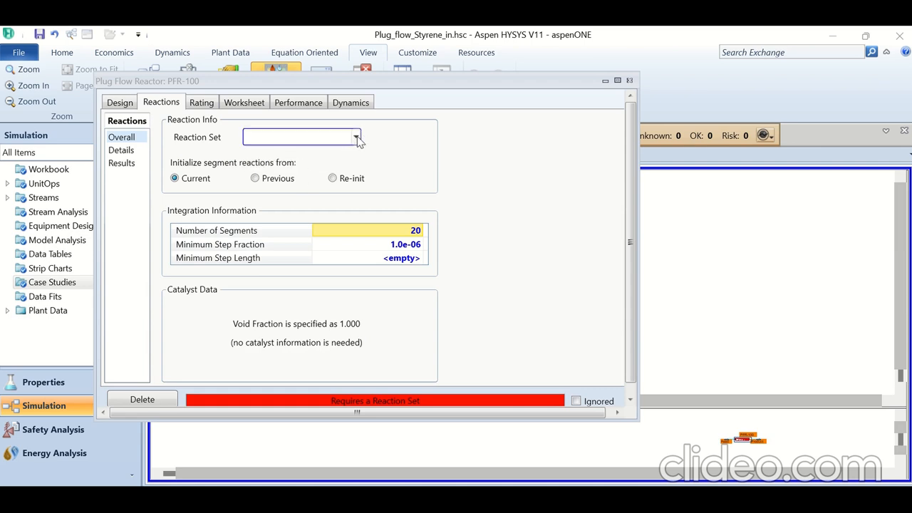
pyautogui.click(356, 137)
pyautogui.click(320, 162)
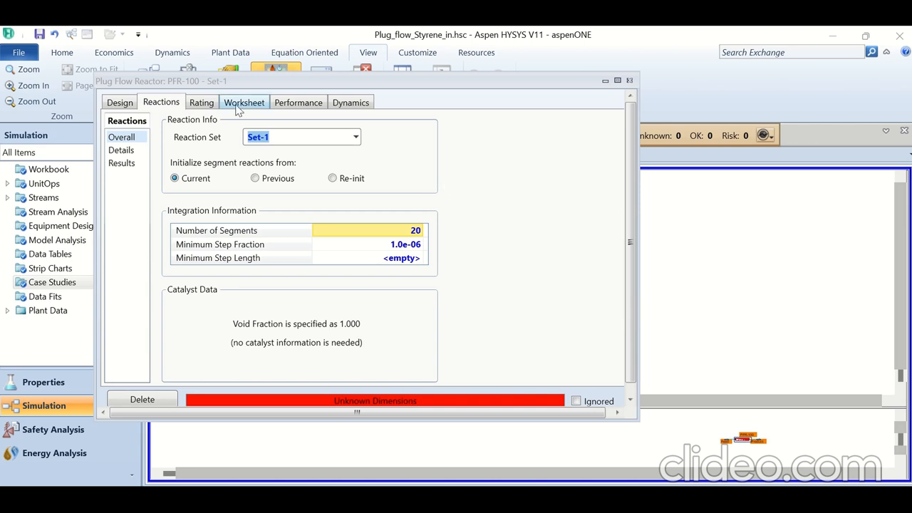
# Step: Set the reactor's total tube volume to 5.655 m3 and the tube length to 4 m
pyautogui.click(203, 104)
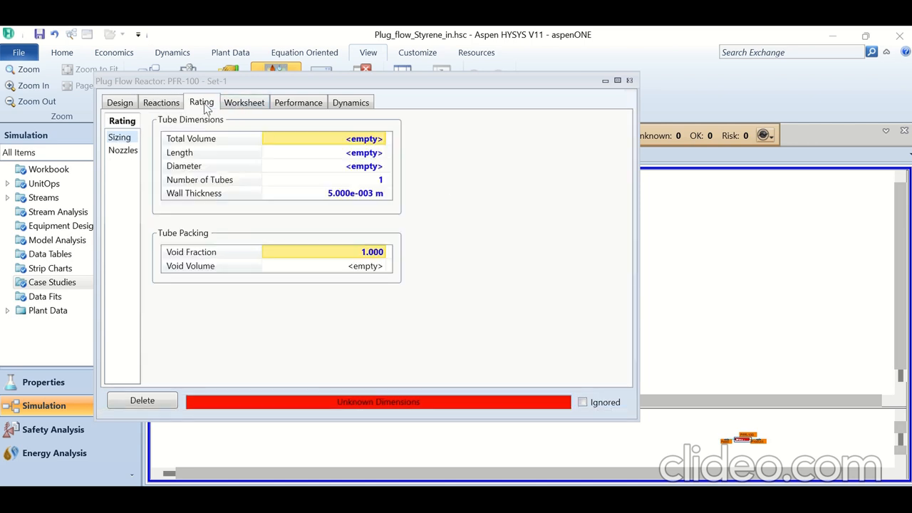
pyautogui.click(341, 140)
pyautogui.write('5')
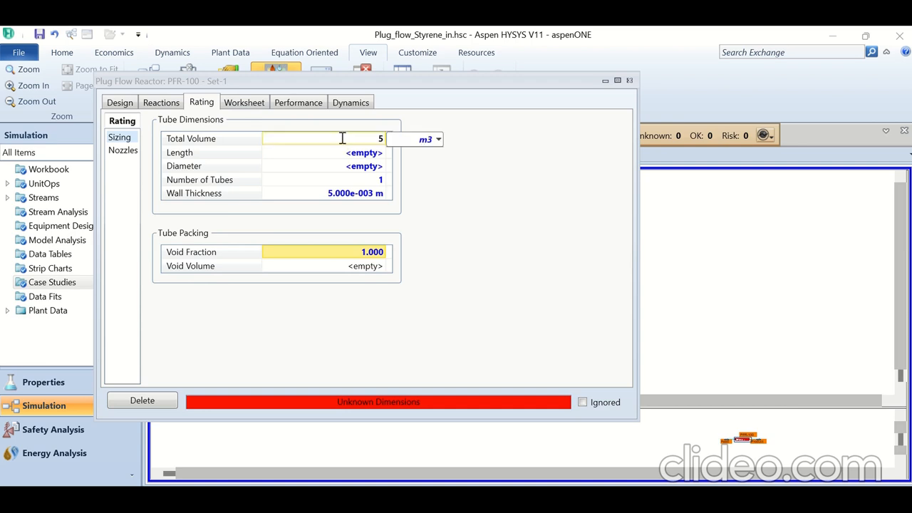
pyautogui.write('.655')
pyautogui.press('Return')
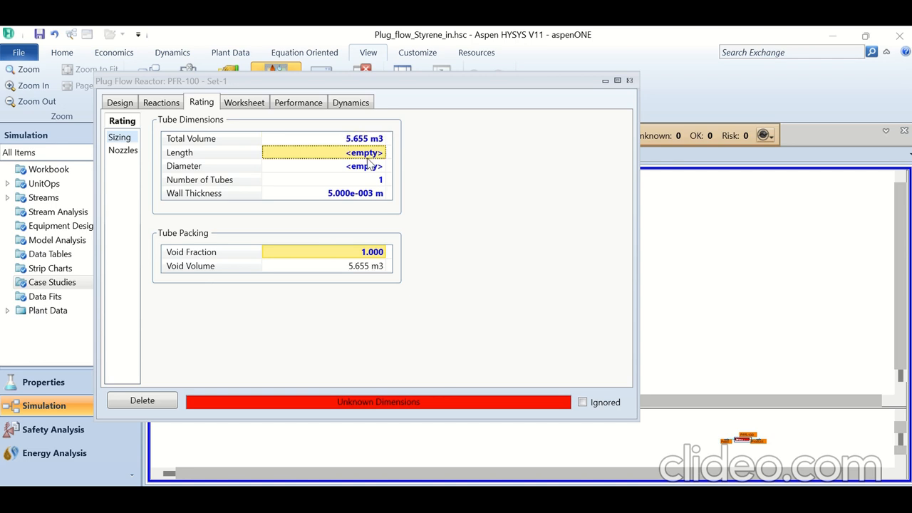
pyautogui.write('4')
pyautogui.press('Return')
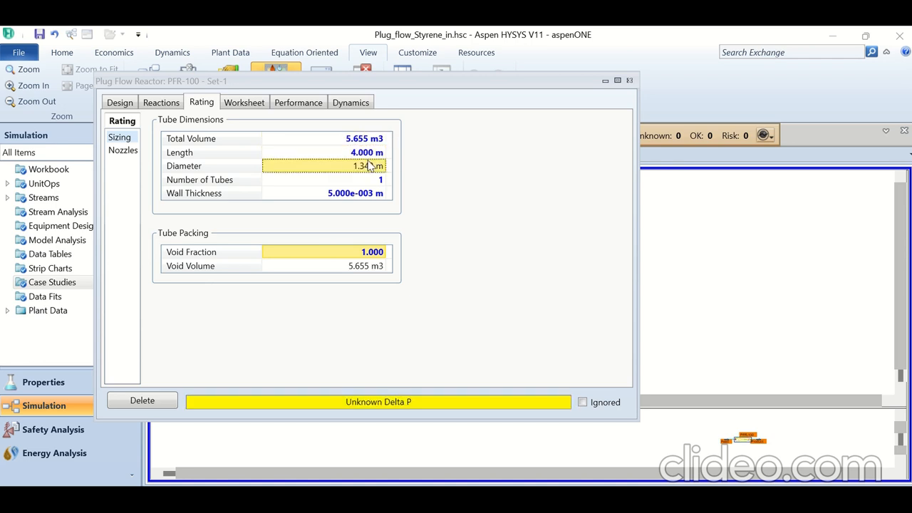
# Step: Set the reactor's number of tubes to 500 and the tube packing's void fraction to 0.45
pyautogui.click(380, 180)
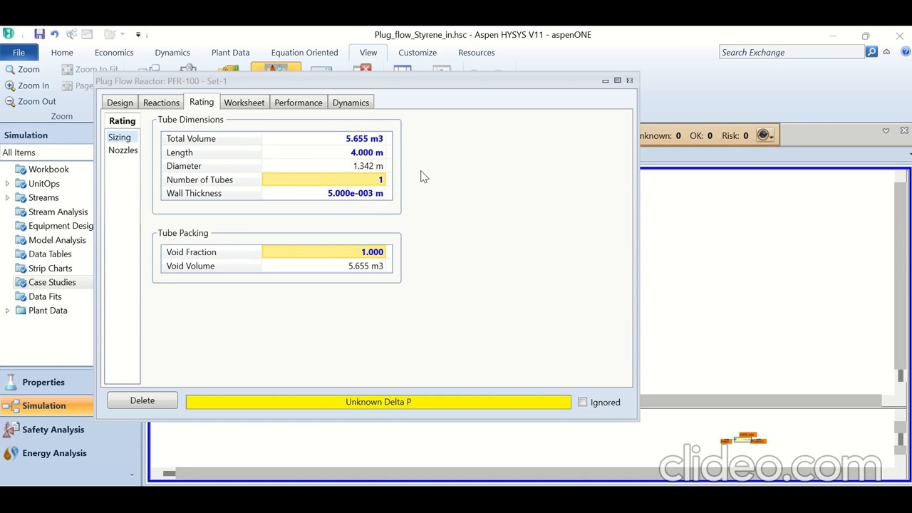
pyautogui.write('500')
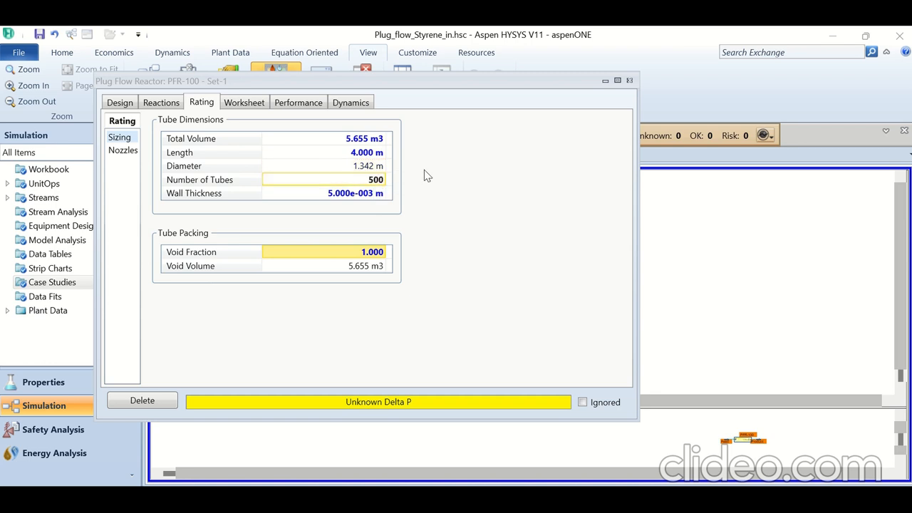
pyautogui.press('Return')
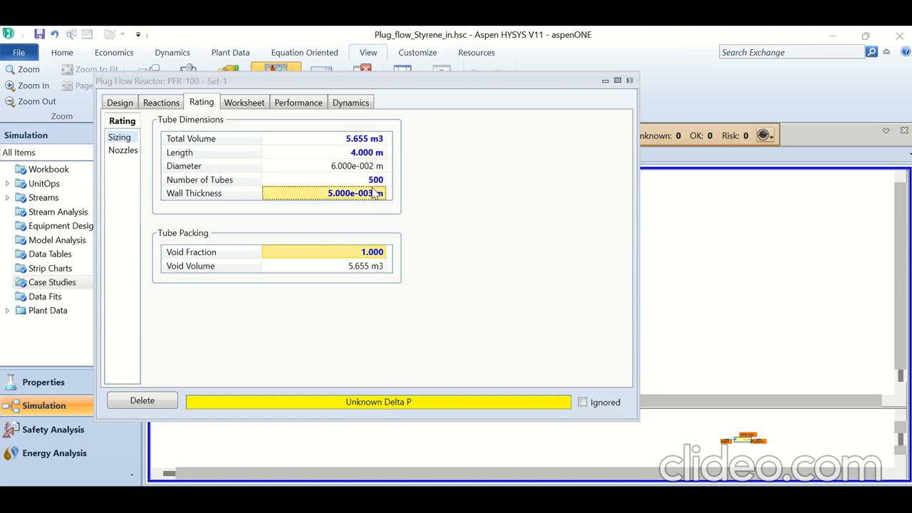
pyautogui.click(367, 253)
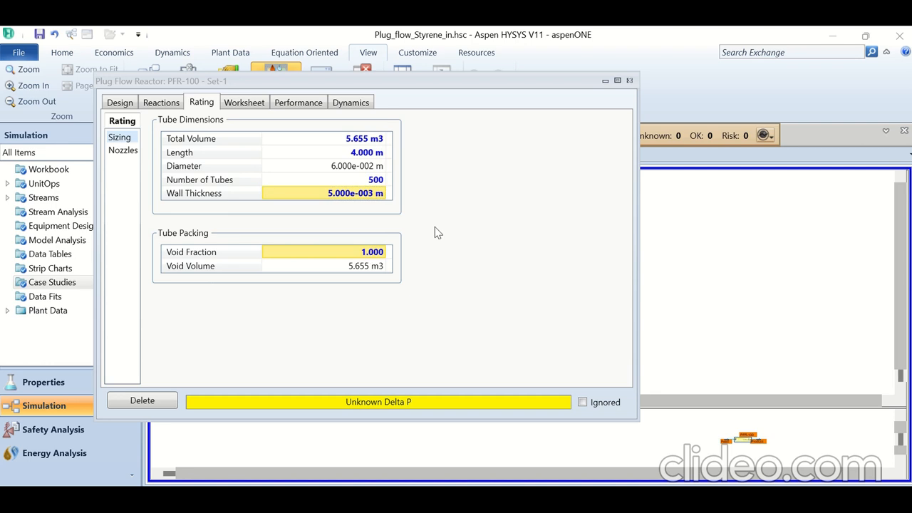
pyautogui.write('0.45')
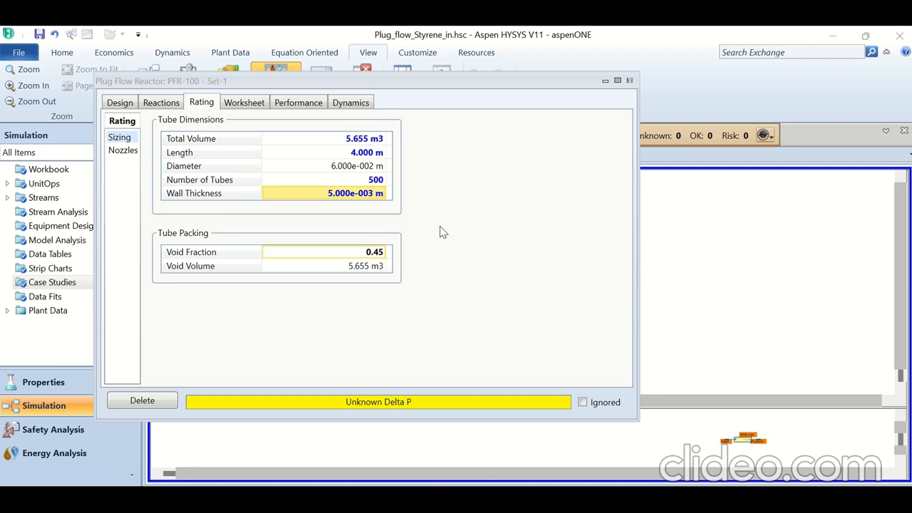
pyautogui.press('Return')
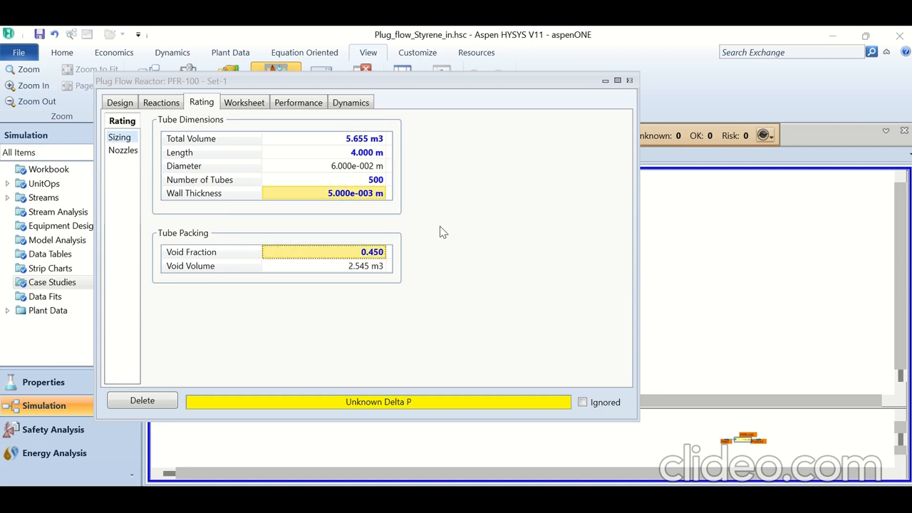
# Step: Set the catalyst particle diameter to 5e-3 m in the reactor's reaction data
pyautogui.click(162, 103)
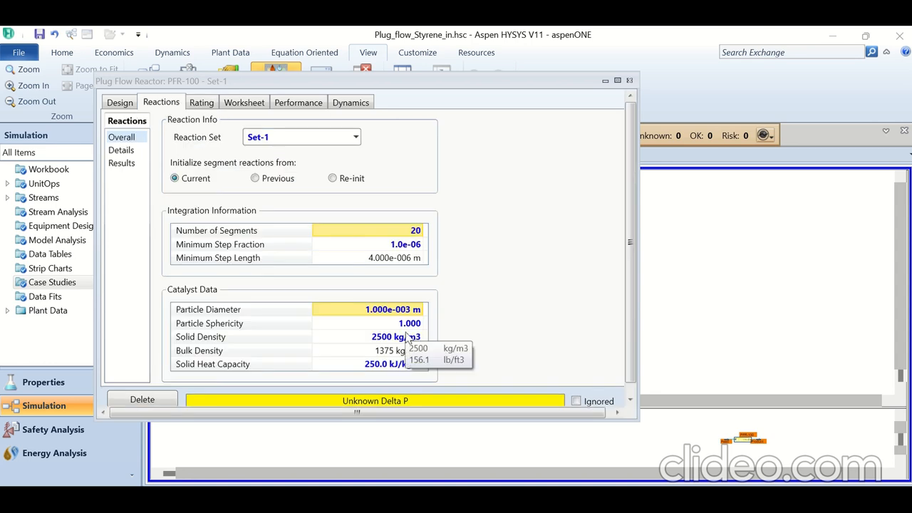
pyautogui.scroll(-1, 626, 275)
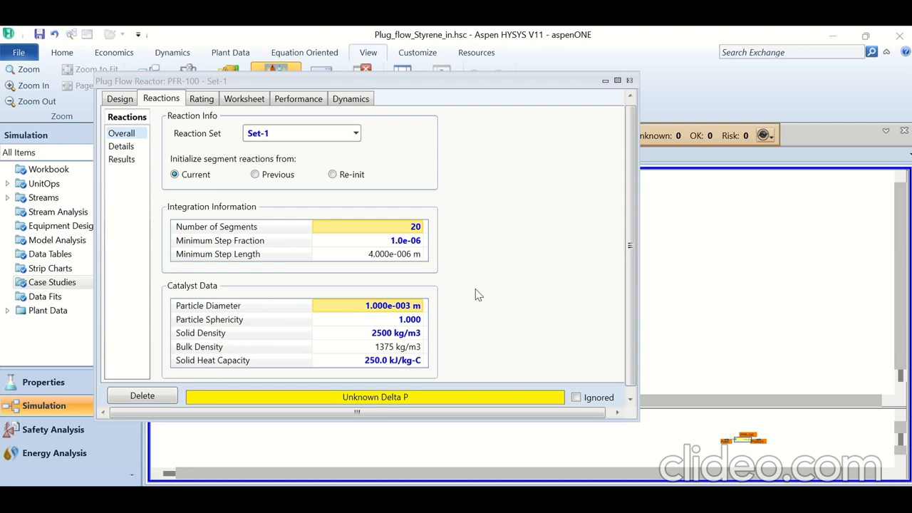
pyautogui.write('5')
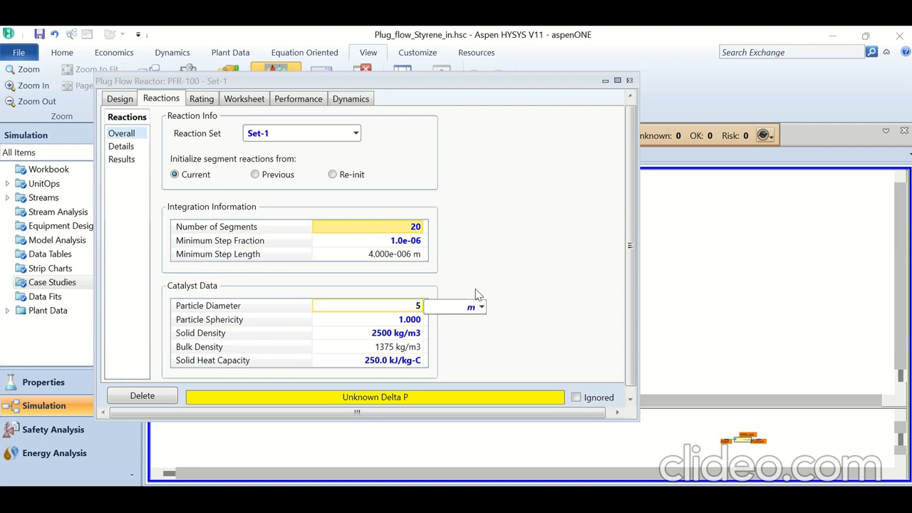
pyautogui.write('e-3')
pyautogui.press('Return')
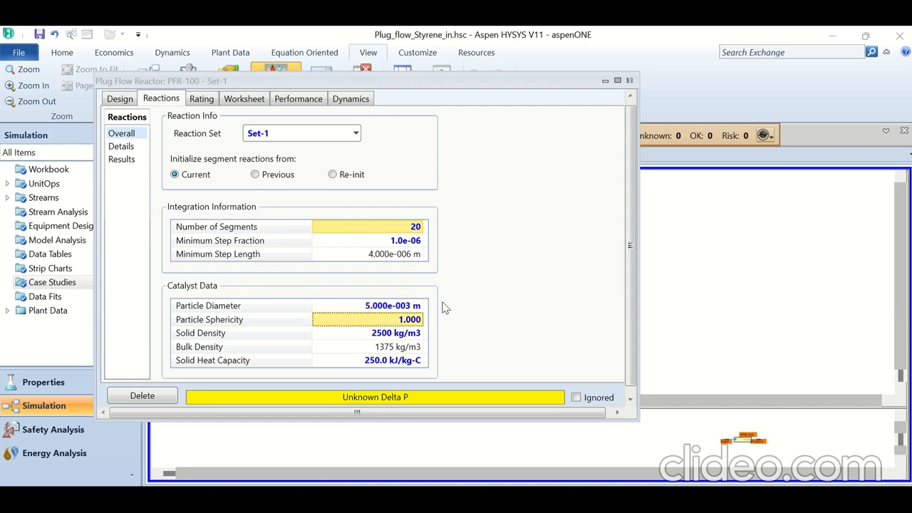
# Step: Calculate the plug flow reactor's pressure drop with the Ergun Equation
pyautogui.click(392, 308)
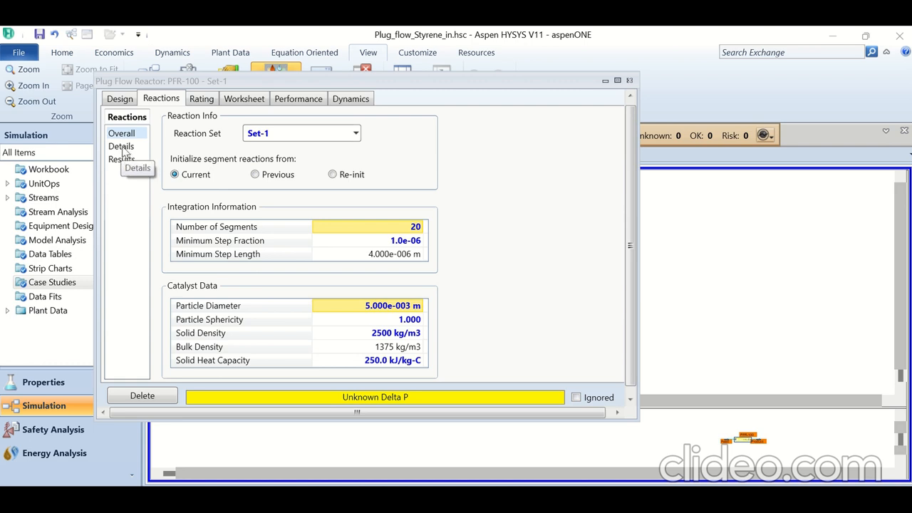
pyautogui.click(123, 101)
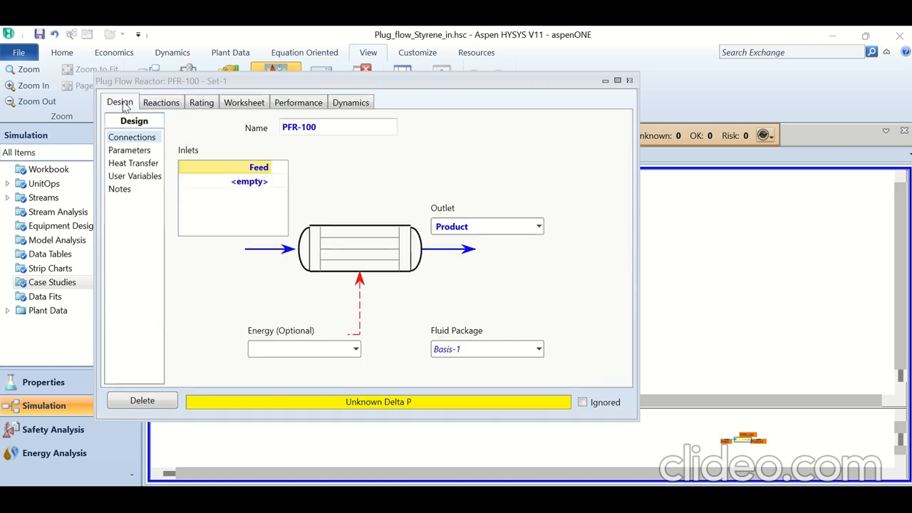
pyautogui.click(134, 152)
pyautogui.click(367, 164)
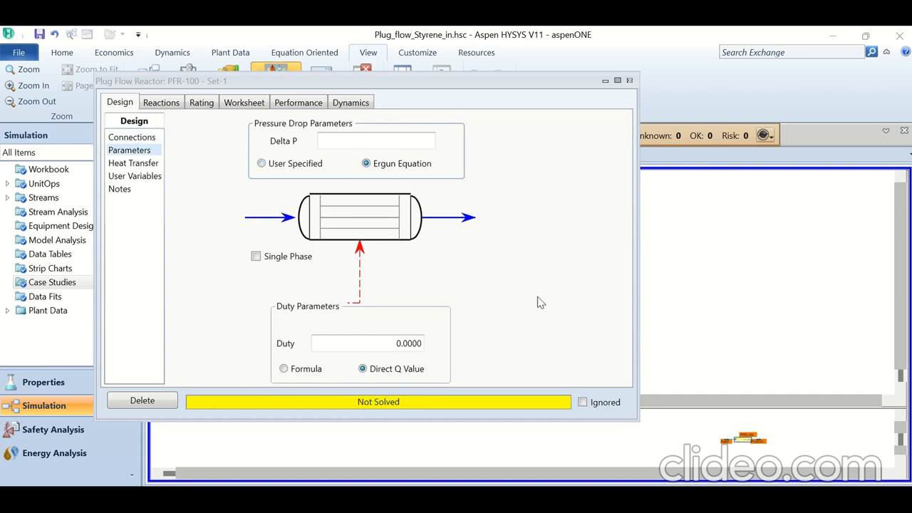
pyautogui.moveTo(433, 85); pyautogui.dragTo(456, 97)
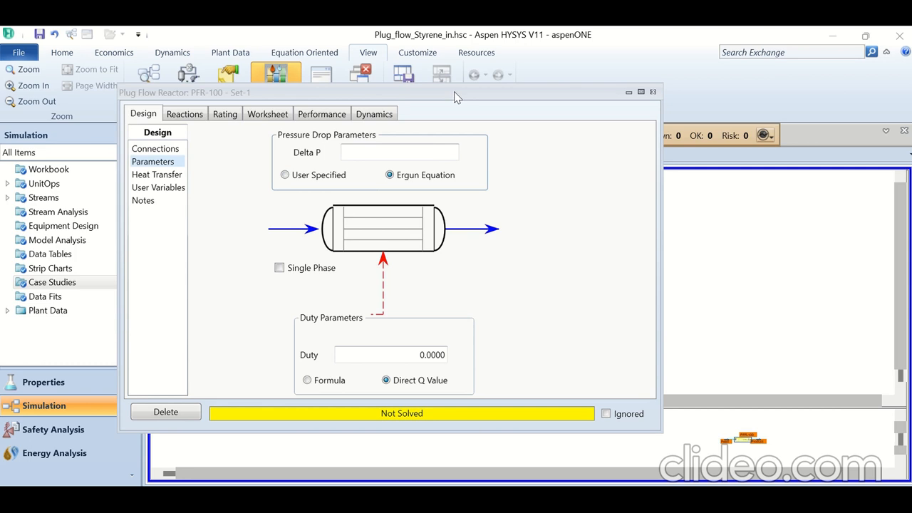
# Step: Set the Feed stream's temperature to 630 C in the reactor's worksheet
pyautogui.click(256, 115)
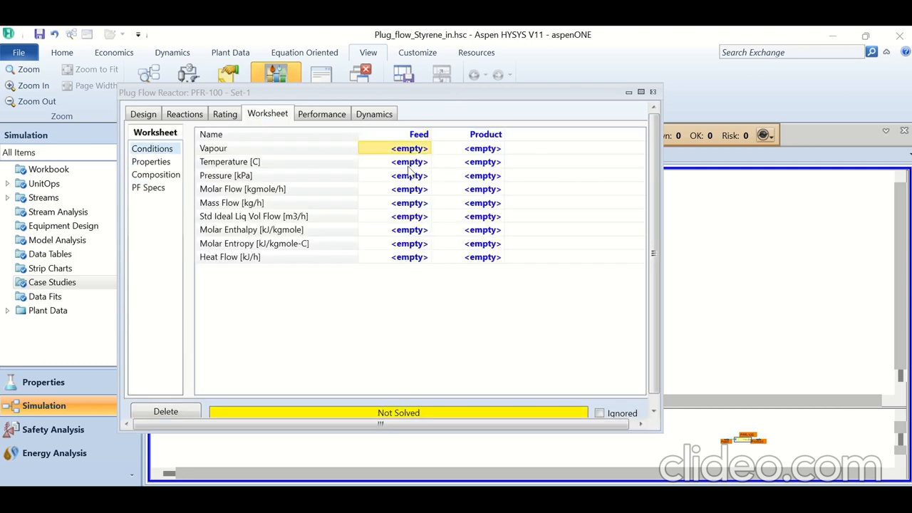
pyautogui.click(408, 167)
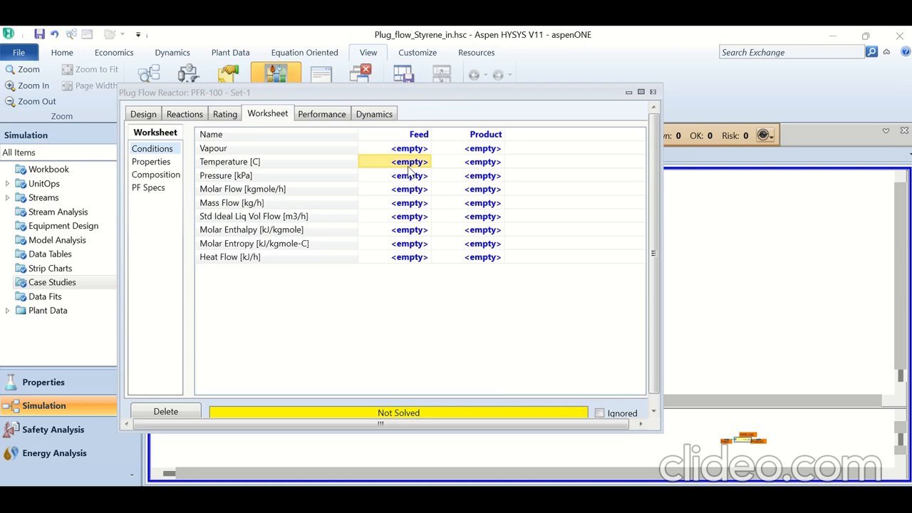
pyautogui.write('63')
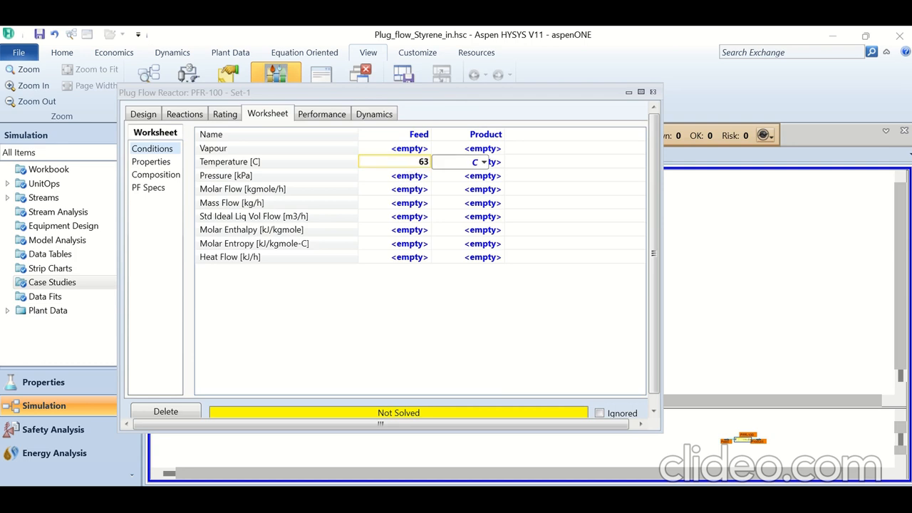
pyautogui.write('0')
pyautogui.press('Return')
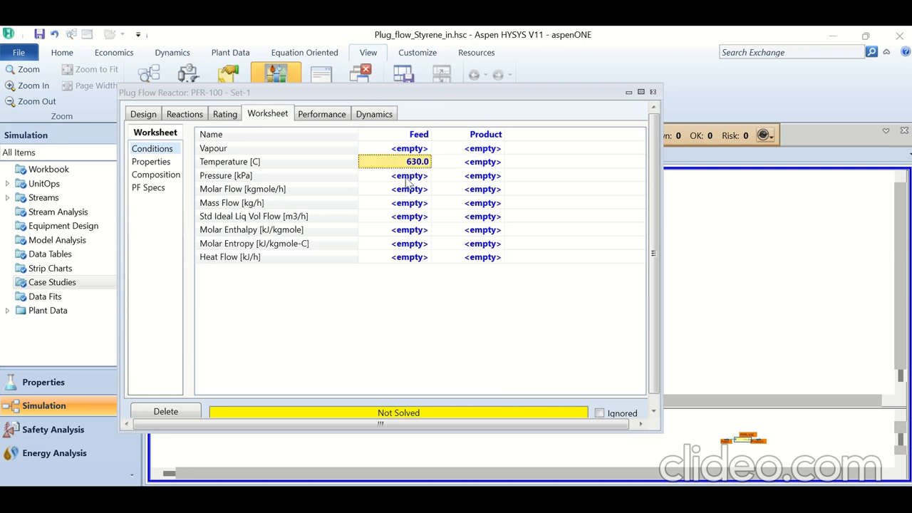
# Step: Set the Feed stream's pressure to 137.8 kPa
pyautogui.click(407, 178)
pyautogui.write('1')
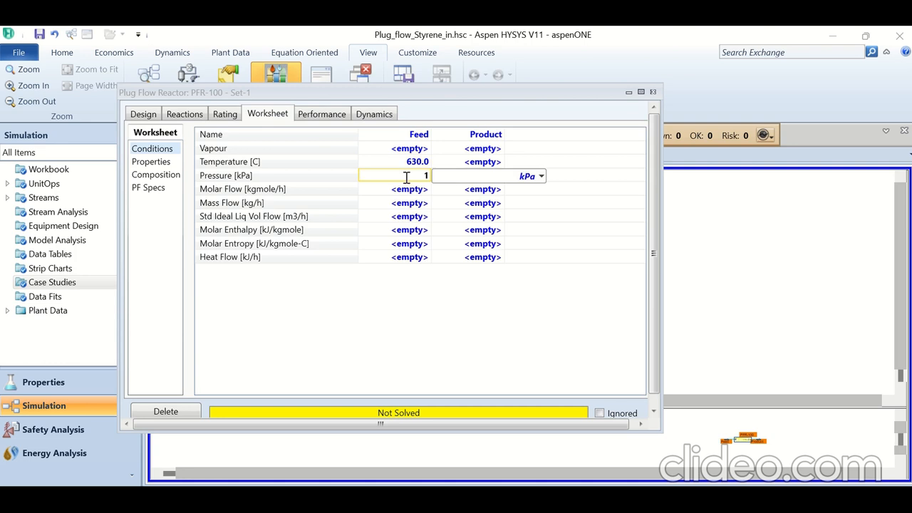
pyautogui.write('38')
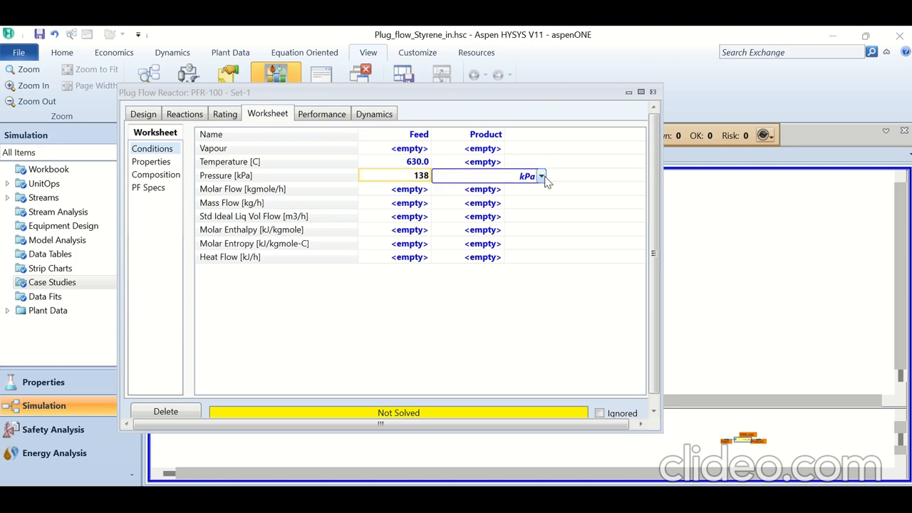
pyautogui.press('Return')
pyautogui.click(411, 176)
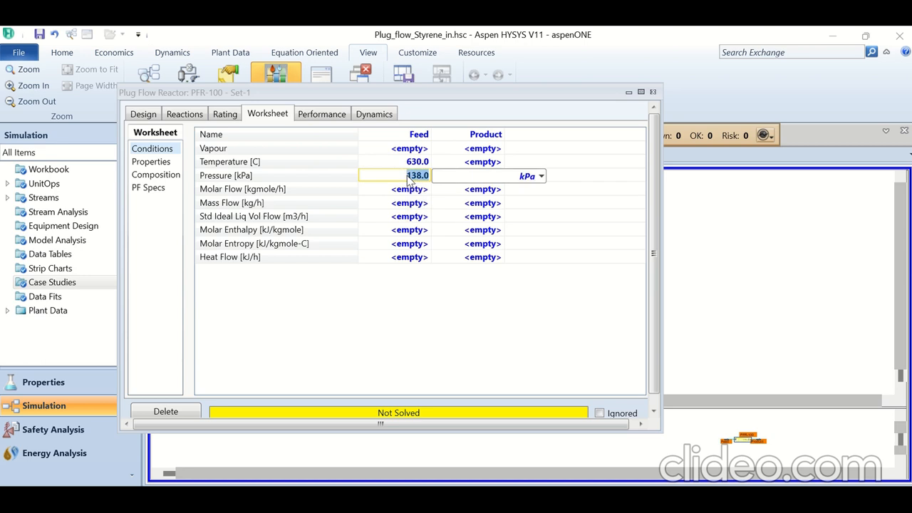
pyautogui.write('137.8')
pyautogui.press('Return')
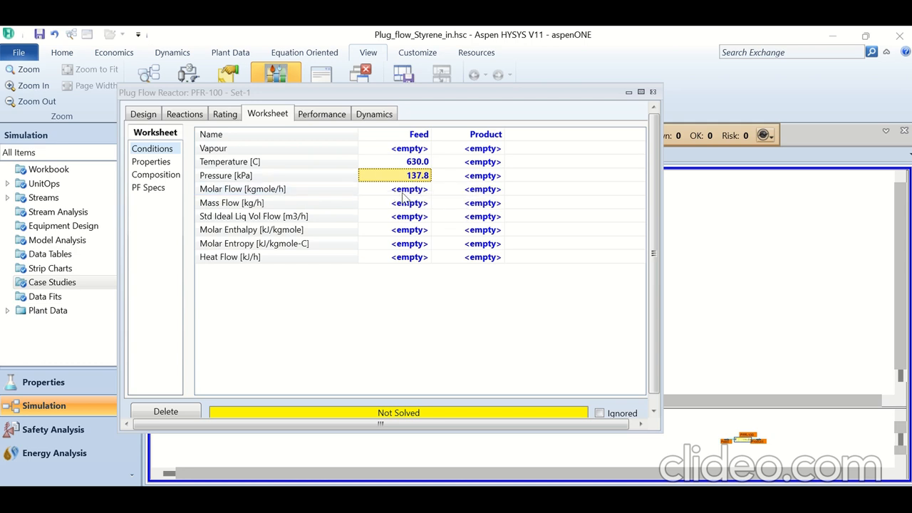
# Step: Switch the Feed composition basis to mole flows and set the E-Benzene flow to 15 kgmole/h
pyautogui.click(157, 178)
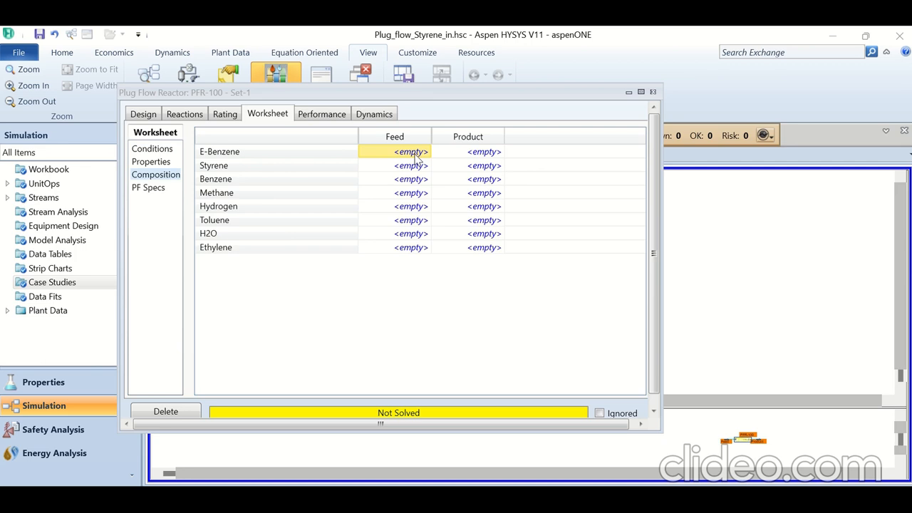
pyautogui.write('1')
pyautogui.press('Return')
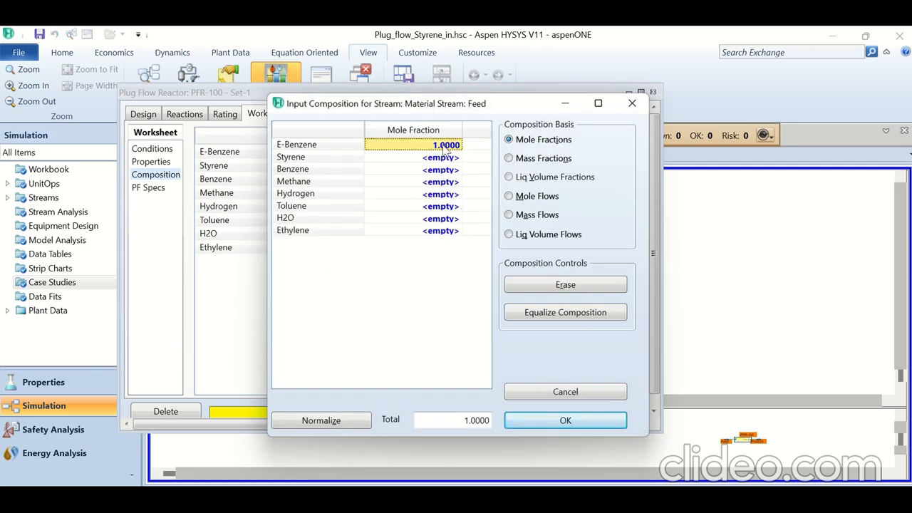
pyautogui.click(443, 145)
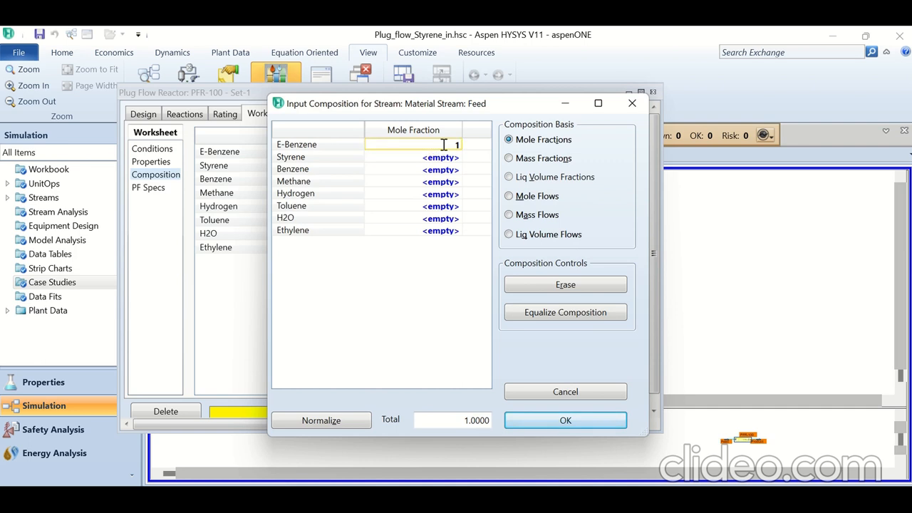
pyautogui.write('5')
pyautogui.click(509, 196)
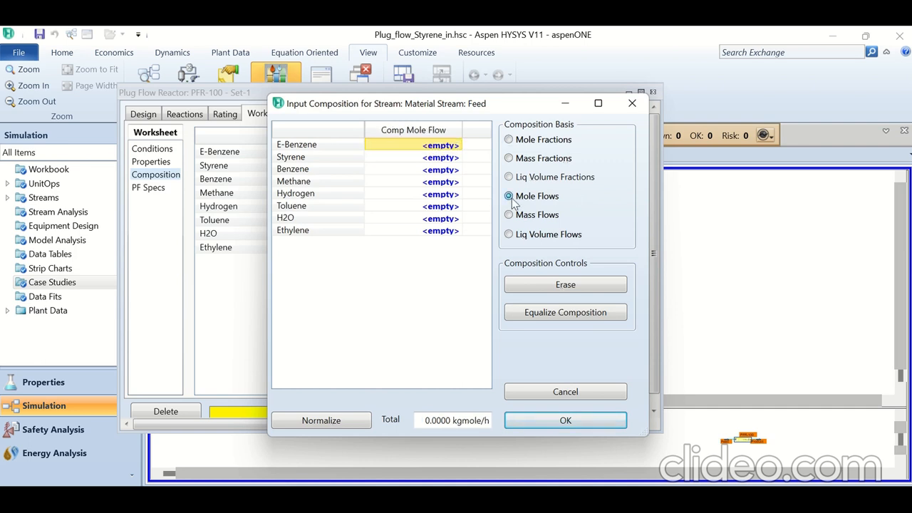
pyautogui.click(436, 146)
pyautogui.write('15')
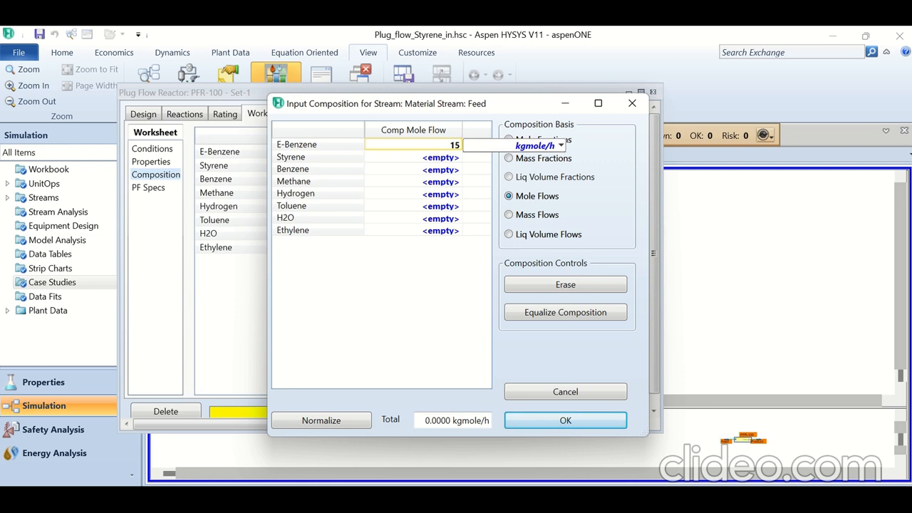
pyautogui.press('Return')
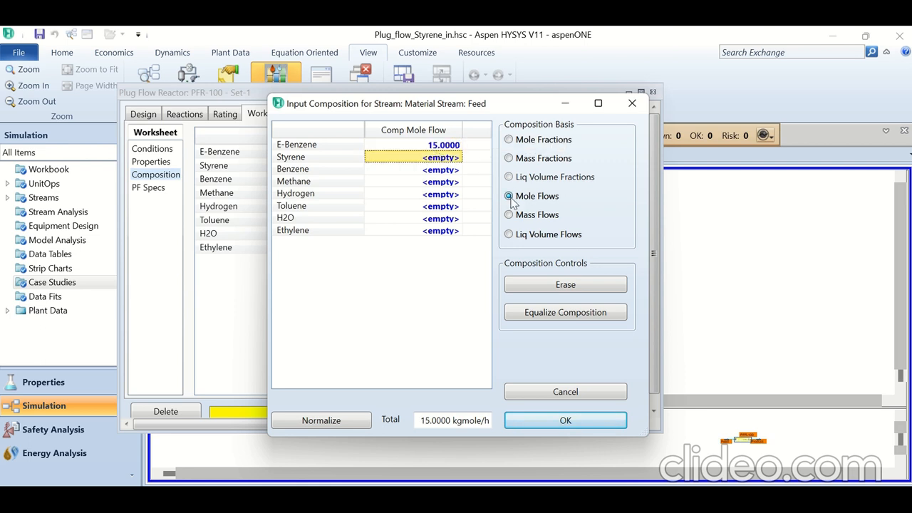
# Step: Set the Feed mole flows of styrene, benzene, methane, hydrogen and toluene to 0 kgmole/h
pyautogui.write('0')
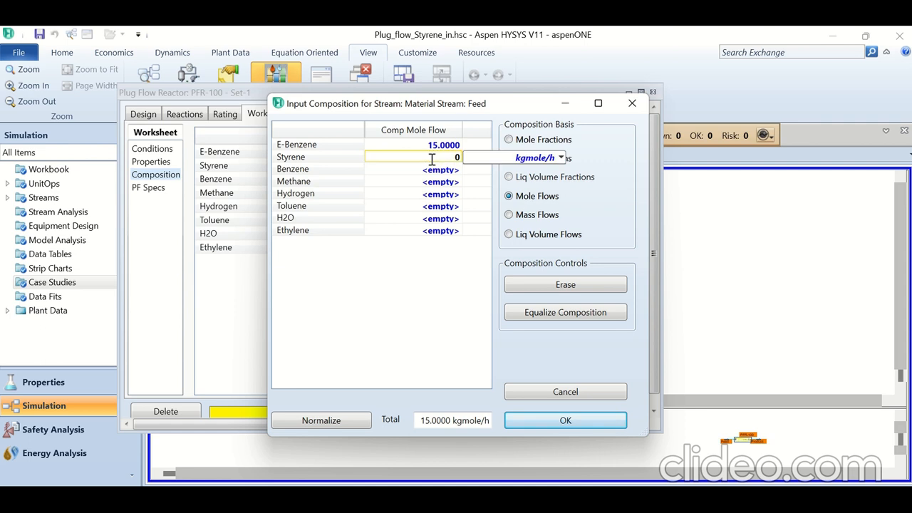
pyautogui.press('Return')
pyautogui.write('0')
pyautogui.press('Return')
pyautogui.write('0')
pyautogui.press('Return')
pyautogui.write('0')
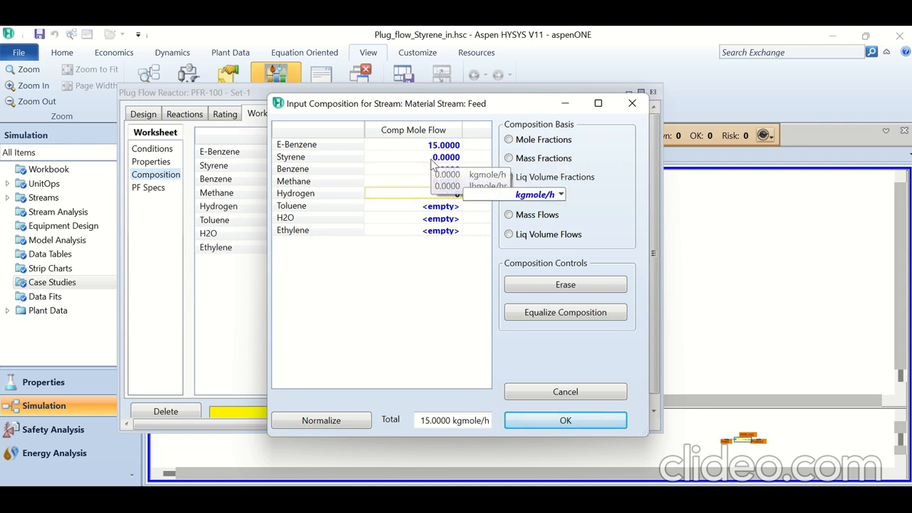
pyautogui.press('Return')
pyautogui.write('0')
pyautogui.press('Return')
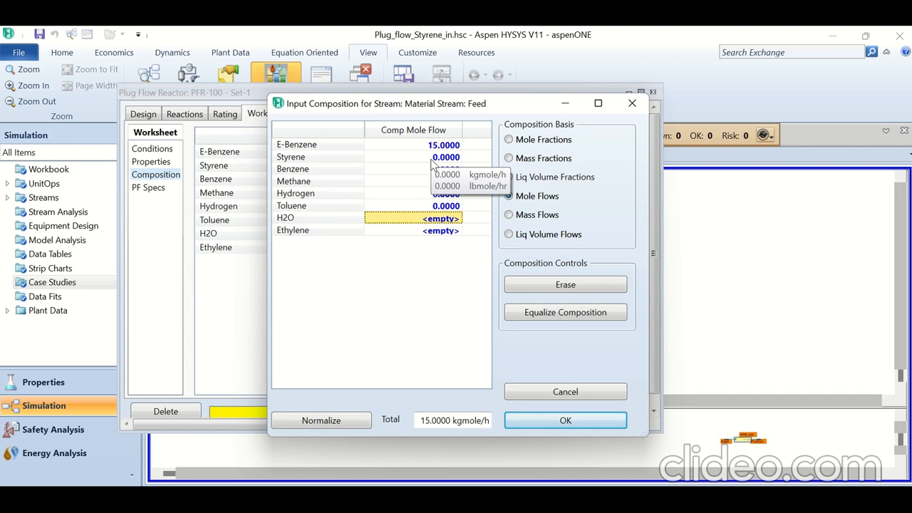
# Step: Set the Feed mole flows to 150 kgmole/h for H2O and 0 for ethylene, and accept the composition
pyautogui.write('15')
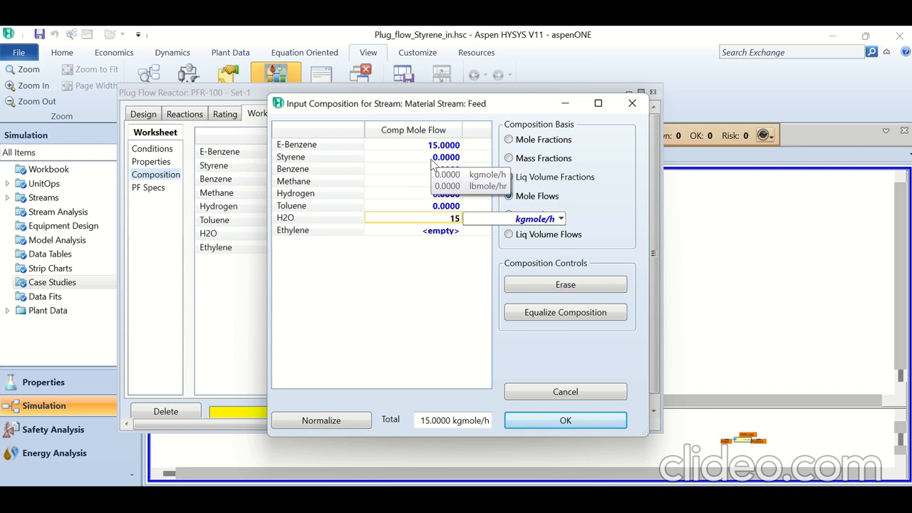
pyautogui.write('0')
pyautogui.press('Return')
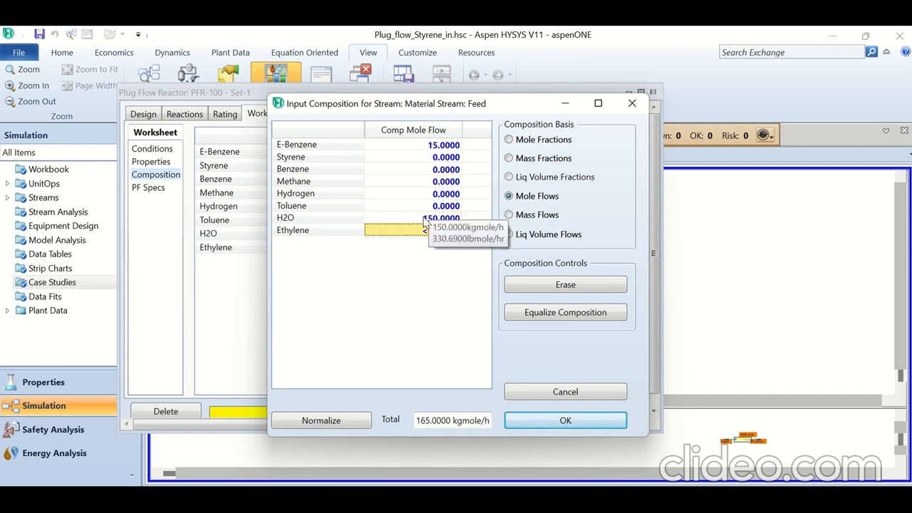
pyautogui.write('0')
pyautogui.press('Return')
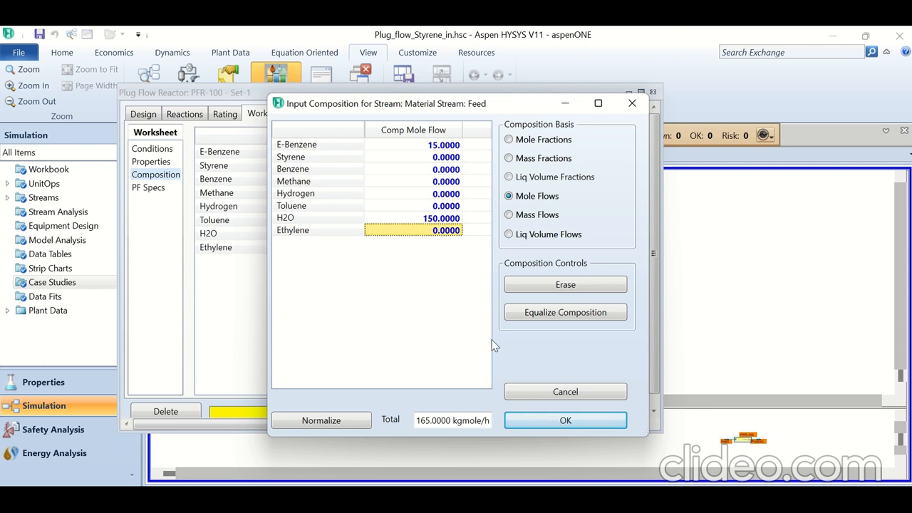
pyautogui.click(561, 424)
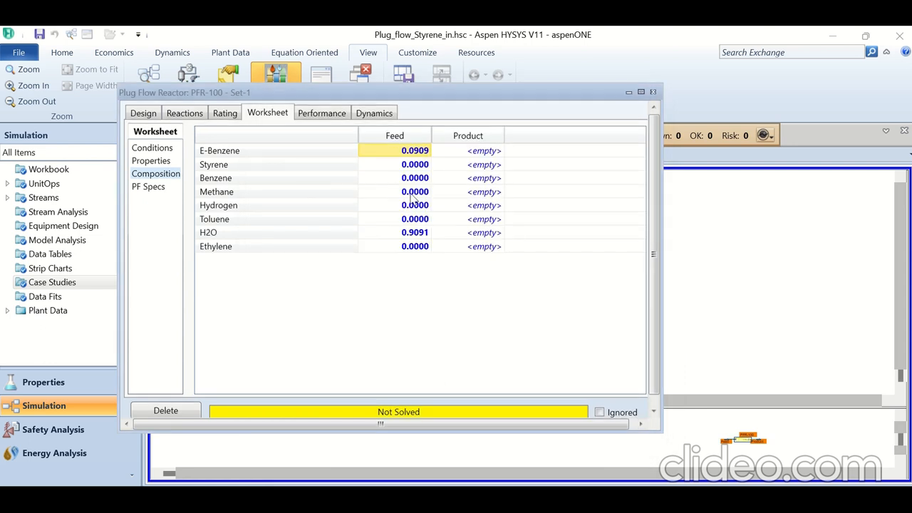
# Step: Examine the calculated feed and product compositions and conditions in the reactor's worksheet, and close the reactor window
pyautogui.moveTo(403, 91); pyautogui.dragTo(496, 100)
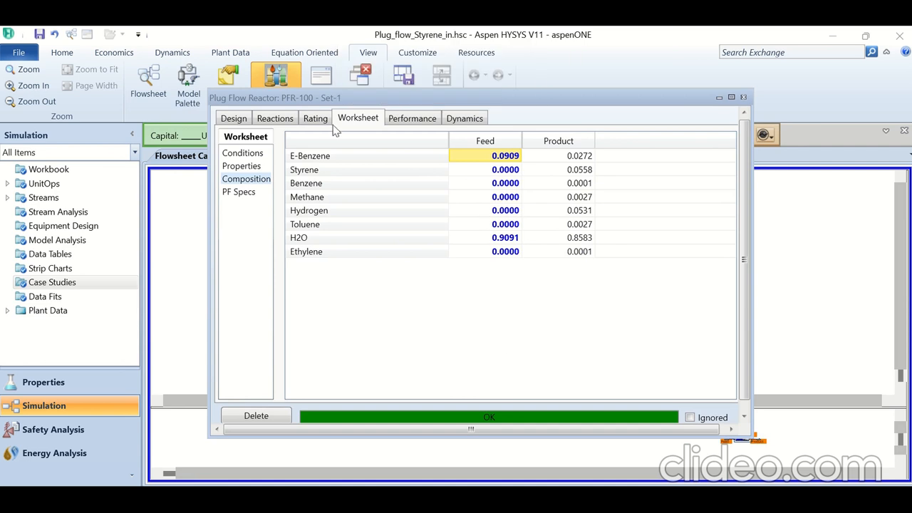
pyautogui.click(250, 155)
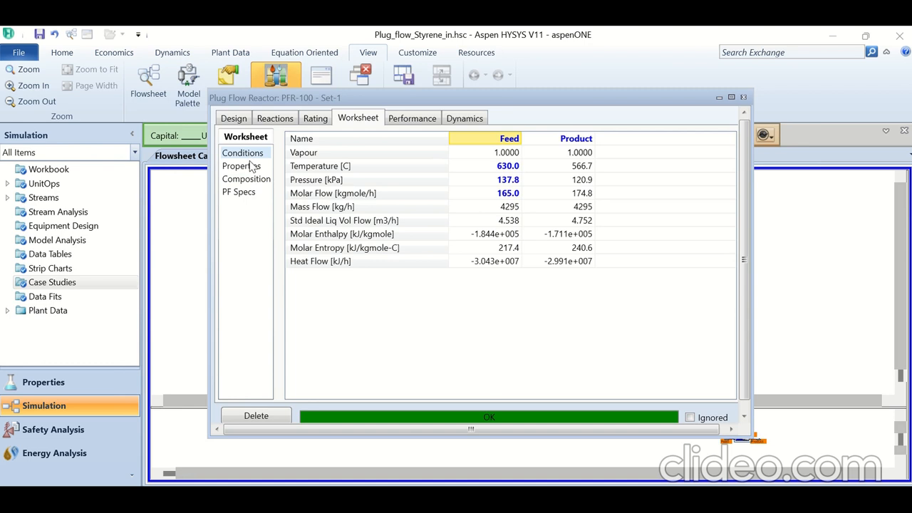
pyautogui.click(743, 97)
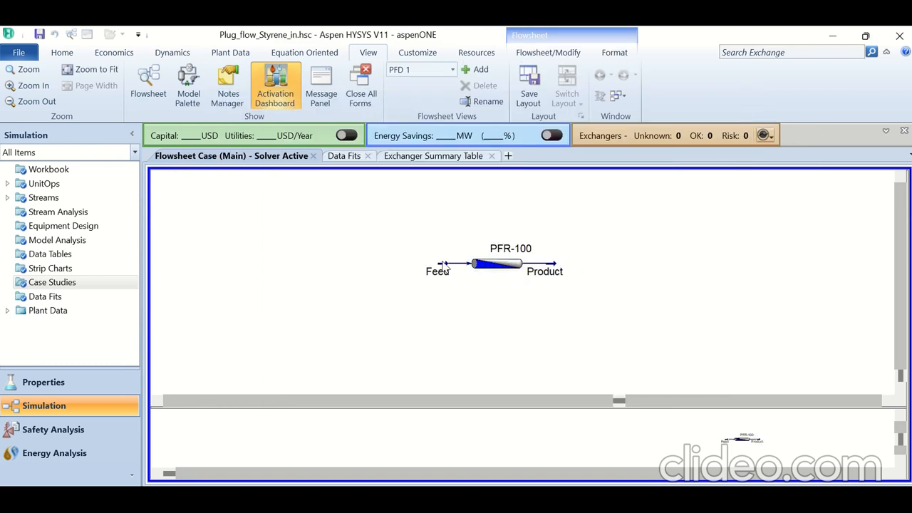
# Step: Spread the Feed and Product streams farther away from PFR-100 on the flowsheet
pyautogui.moveTo(440, 265); pyautogui.dragTo(392, 263)
pyautogui.moveTo(550, 269)
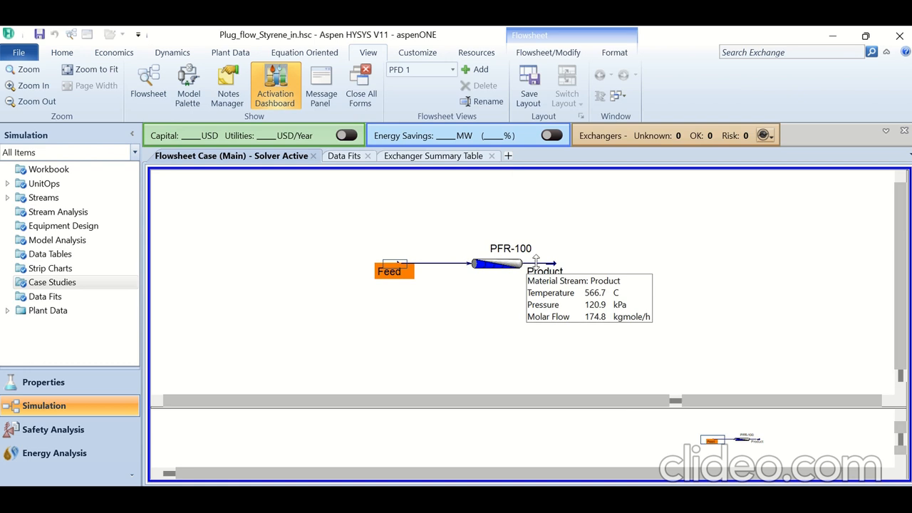
pyautogui.moveTo(549, 270); pyautogui.dragTo(589, 269)
# Step: Add a new case study to the simulation
pyautogui.moveTo(428, 32)
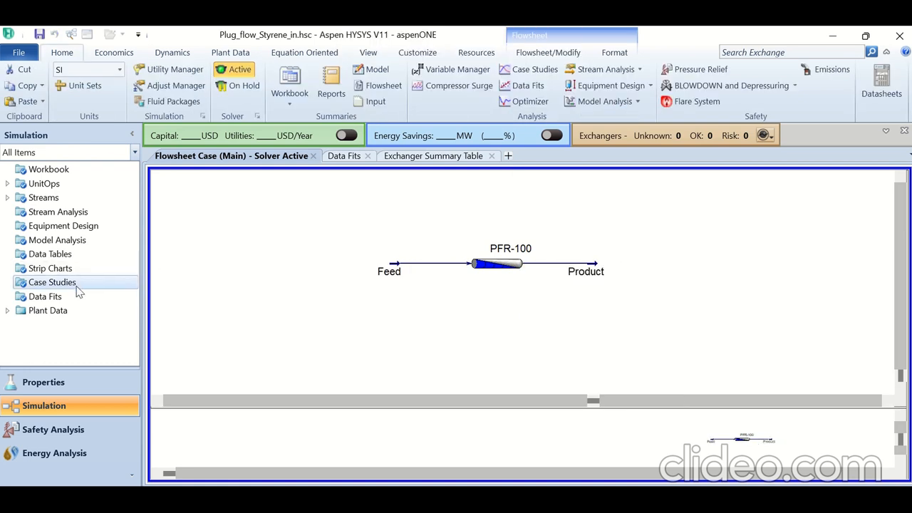
pyautogui.doubleClick(77, 284)
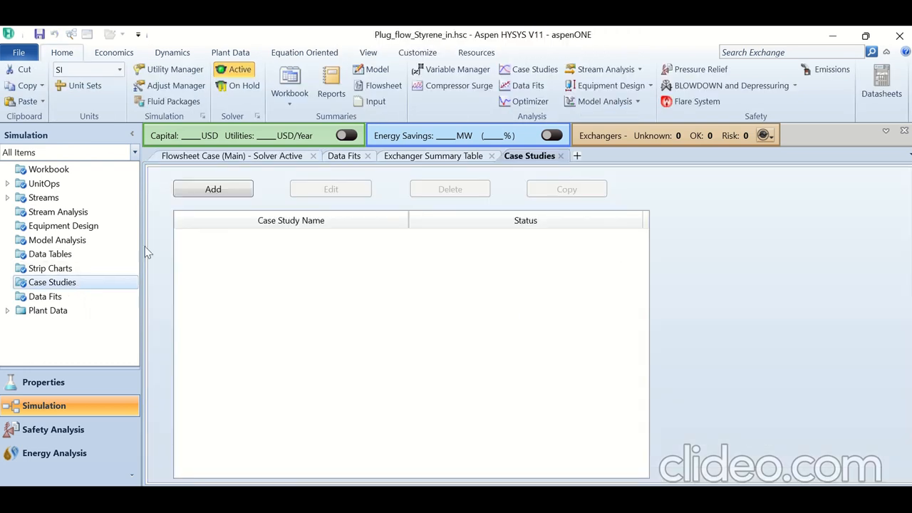
pyautogui.click(222, 190)
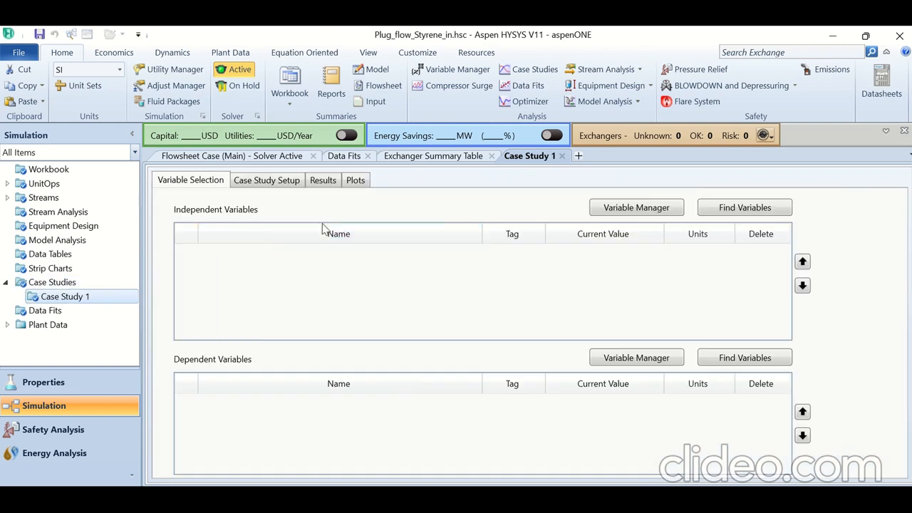
# Step: Add the Tube Length of PFR-100 as the independent variable of the case study
pyautogui.click(734, 211)
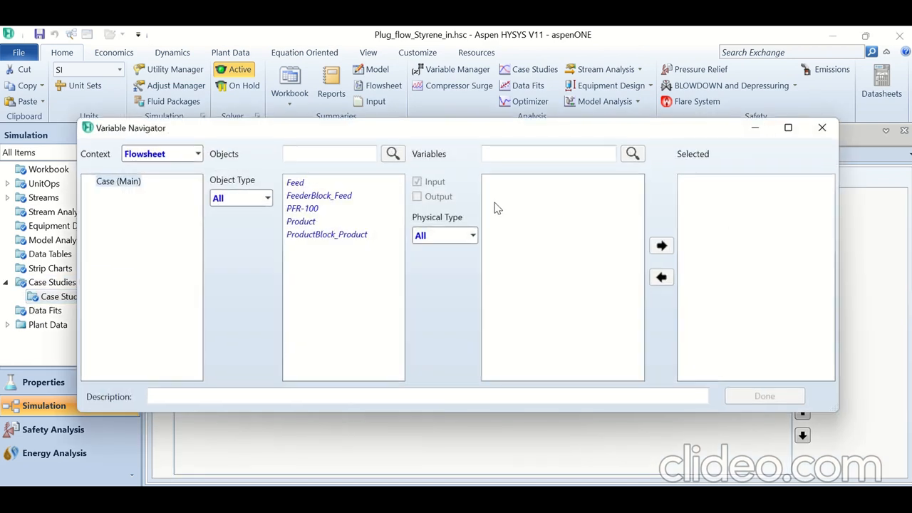
pyautogui.click(305, 211)
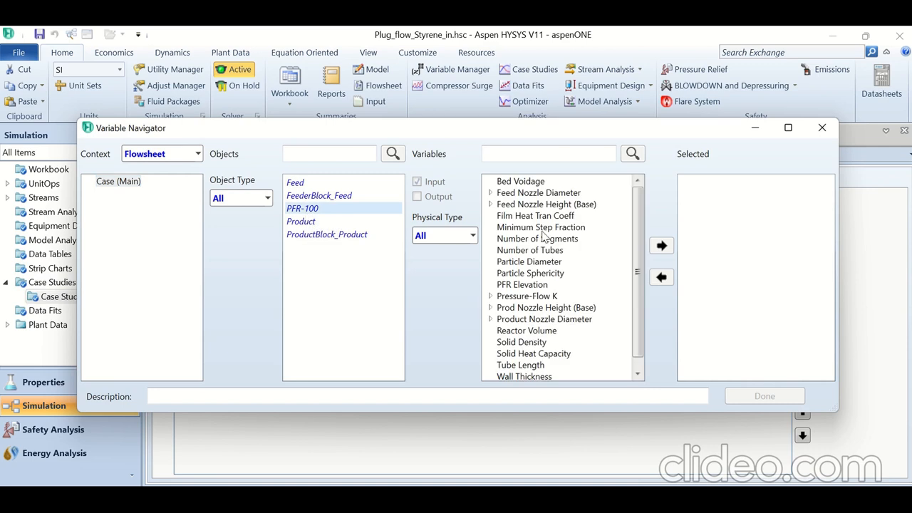
pyautogui.scroll(-1, 639, 295)
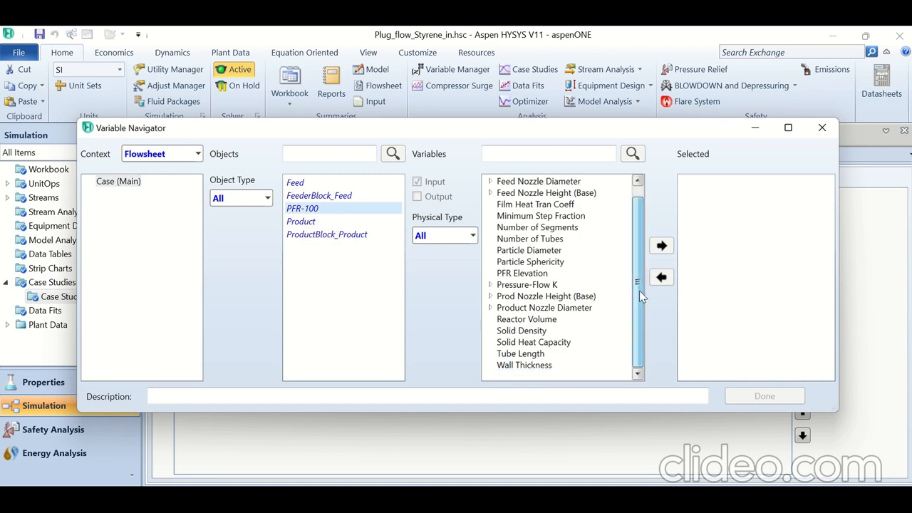
pyautogui.click(519, 354)
pyautogui.click(662, 246)
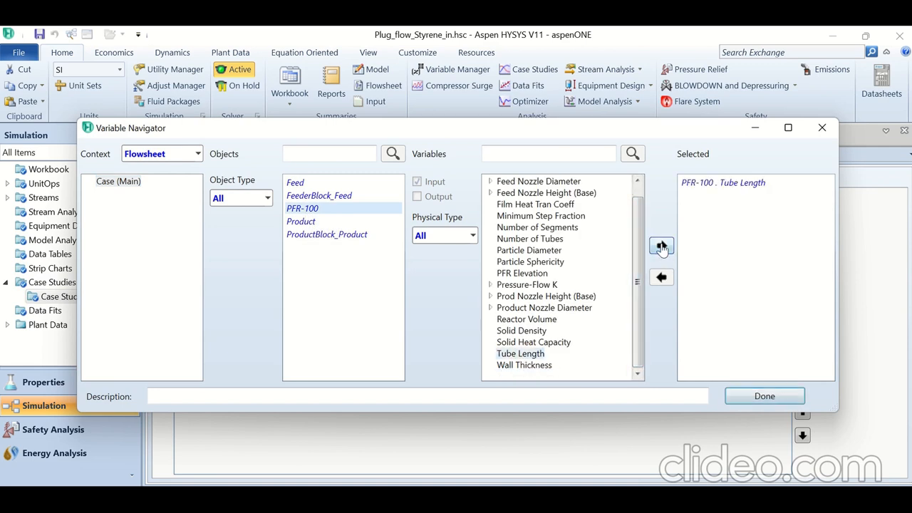
pyautogui.click(756, 396)
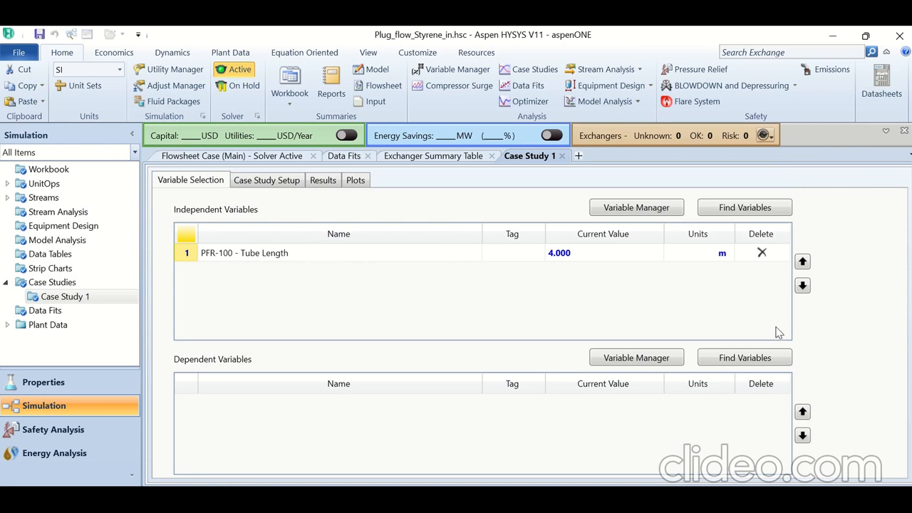
# Step: Add the first actual percent conversion of PFR-100 (Act. % Cnv._1) as the dependent variable
pyautogui.moveTo(594, 260)
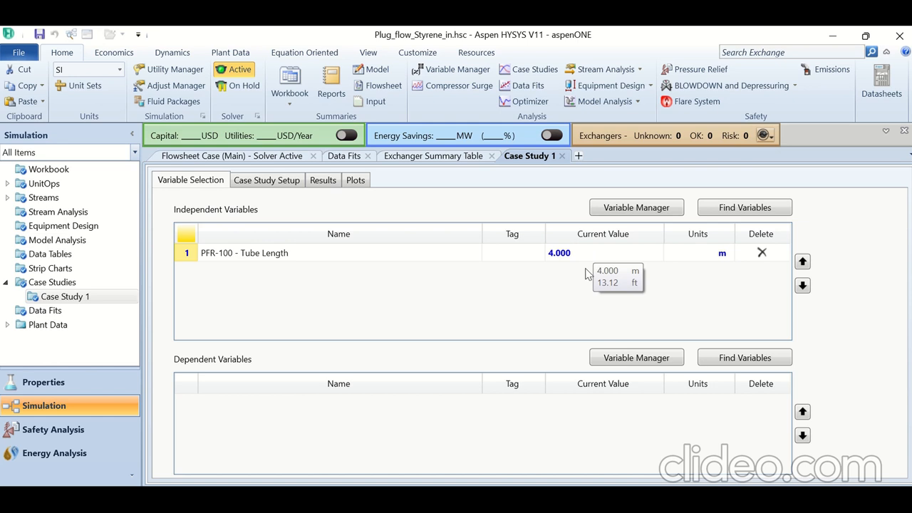
pyautogui.click(734, 361)
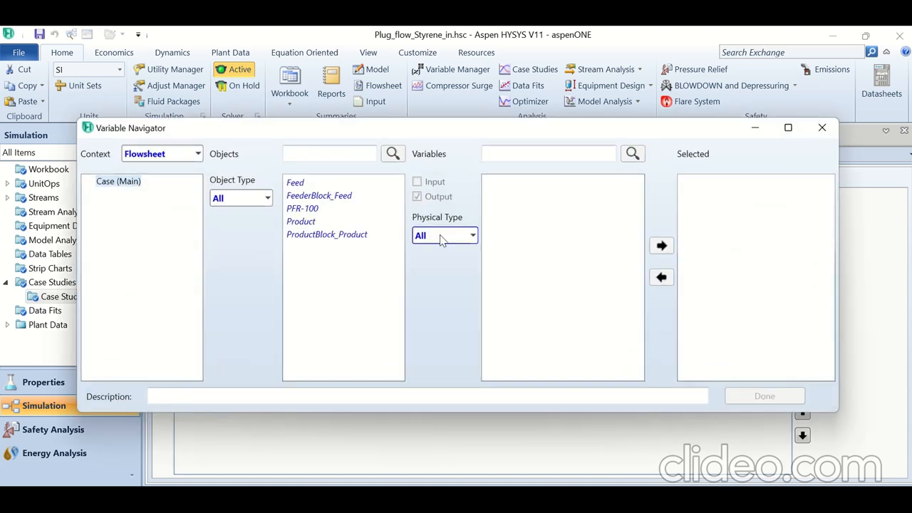
pyautogui.click(300, 209)
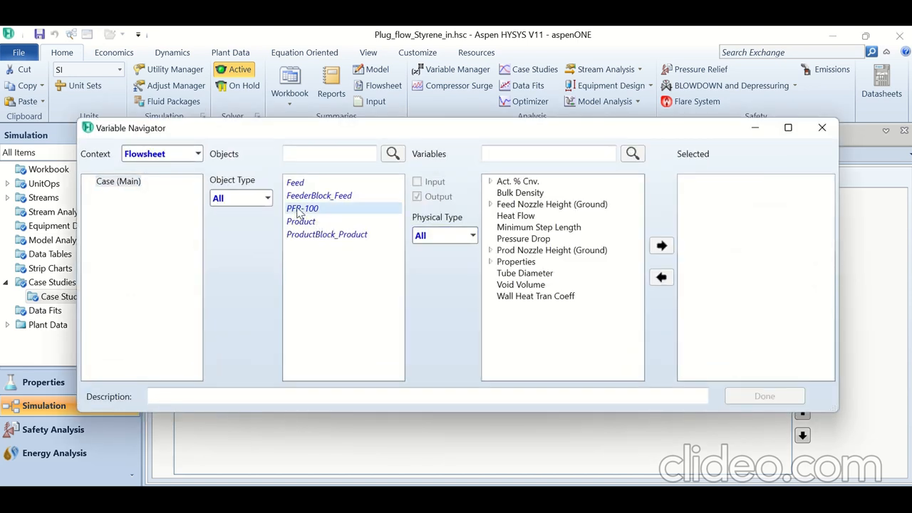
pyautogui.click(490, 182)
pyautogui.click(538, 193)
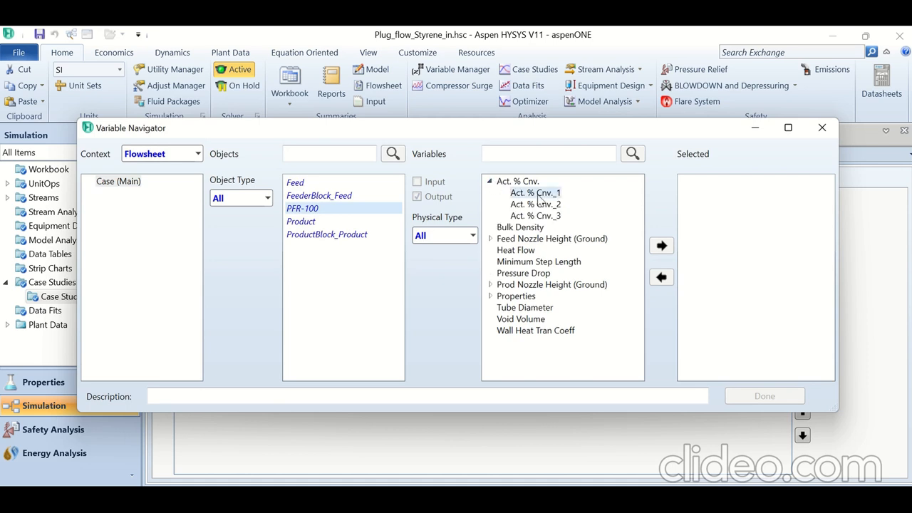
pyautogui.click(660, 247)
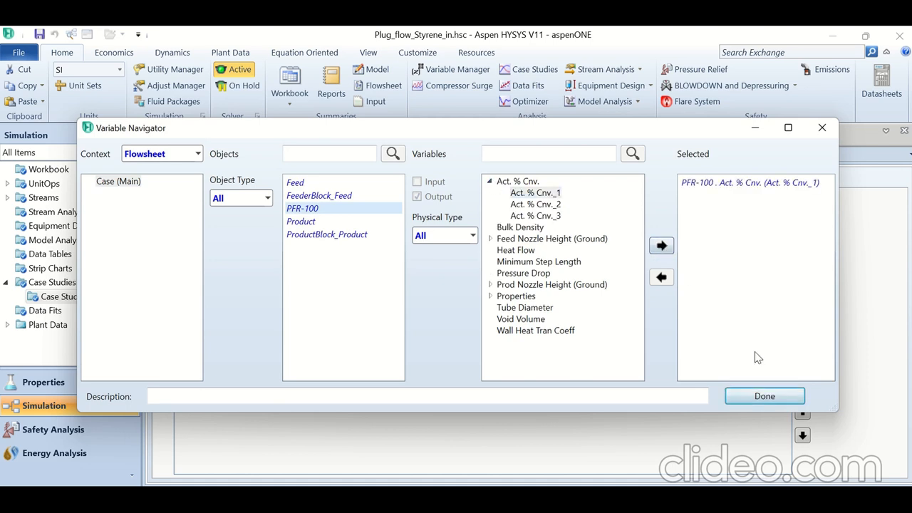
pyautogui.click(763, 396)
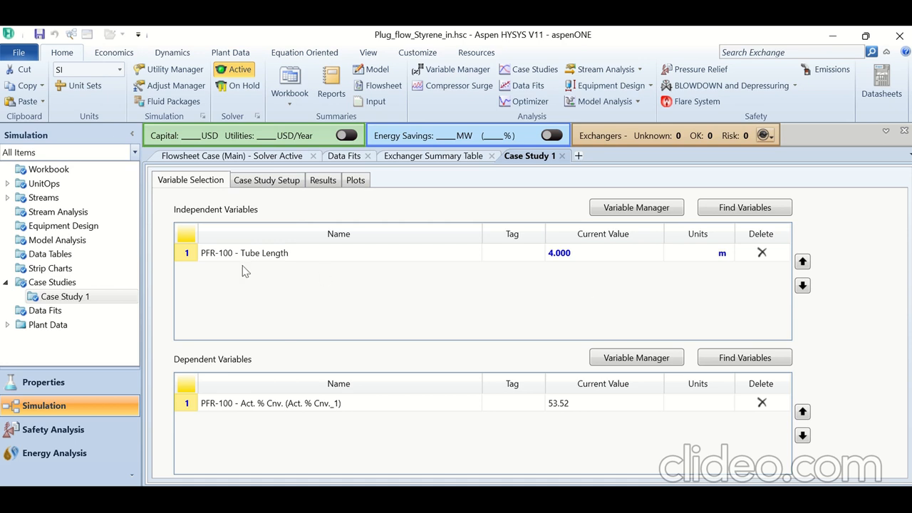
# Step: Set the case study type to Sensitivity in the case study setup
pyautogui.click(263, 183)
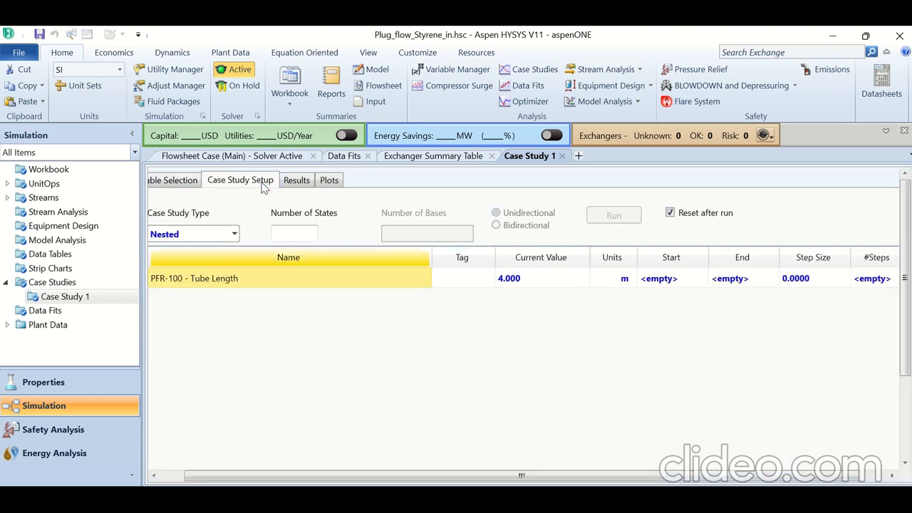
pyautogui.click(235, 235)
pyautogui.click(185, 254)
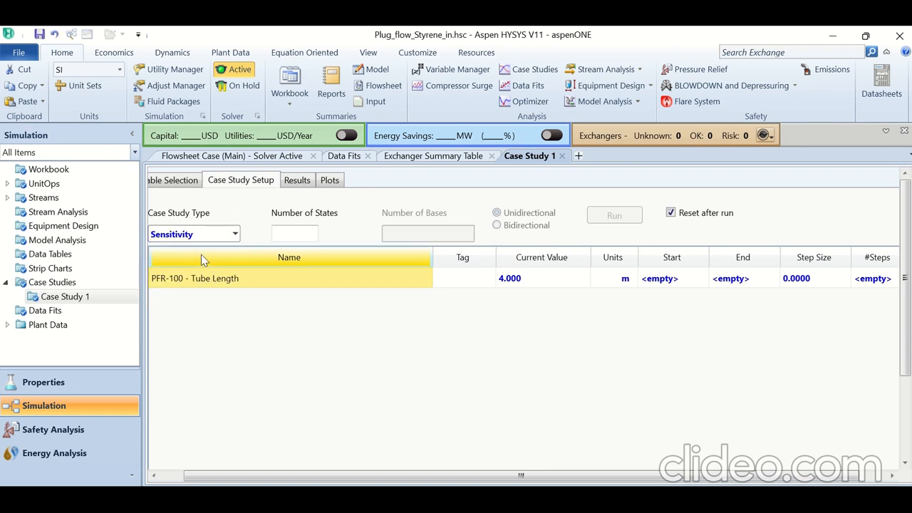
# Step: Define the tube length range with a start of 1 m, an end of 4 m and a step size of 0.5 m
pyautogui.click(659, 281)
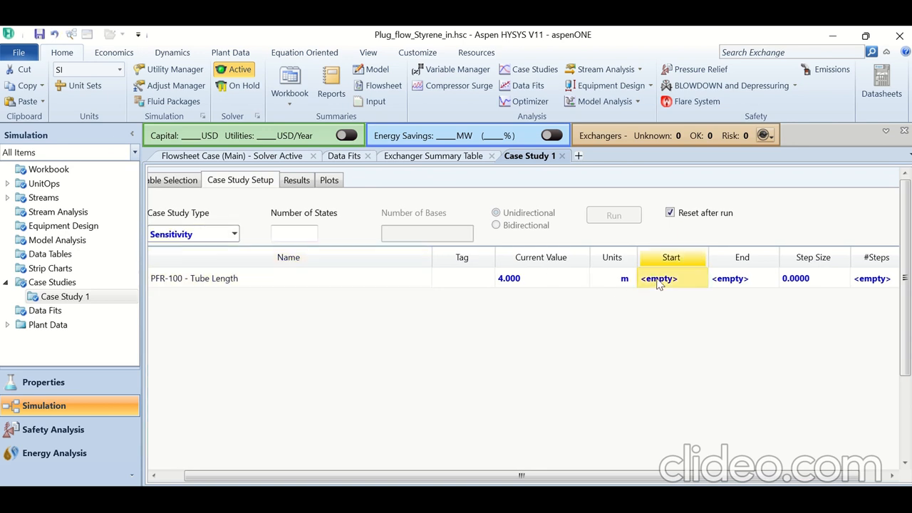
pyautogui.write('1')
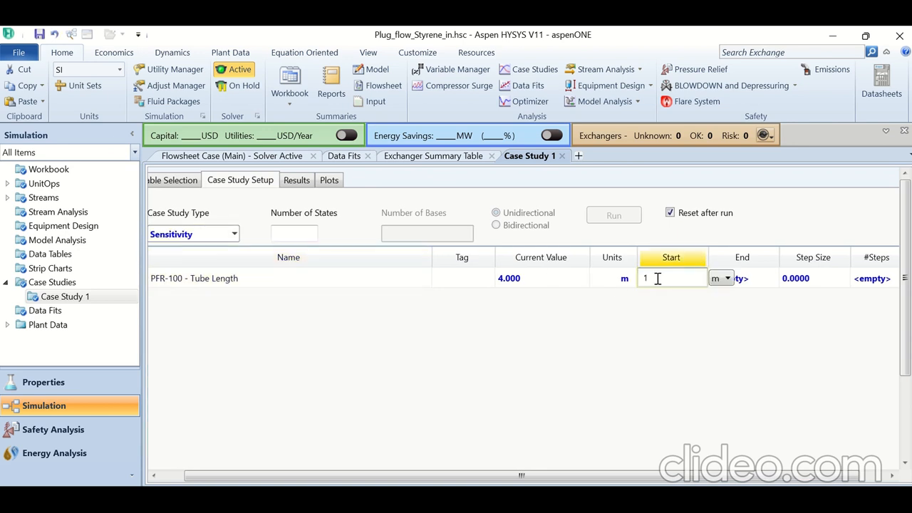
pyautogui.click(748, 280)
pyautogui.write('4')
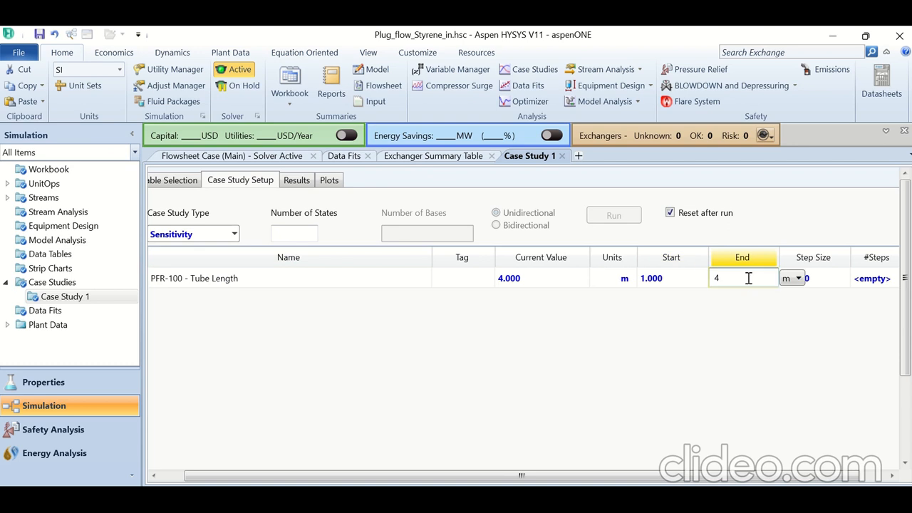
pyautogui.scroll(-2, 771, 345)
pyautogui.click(811, 203)
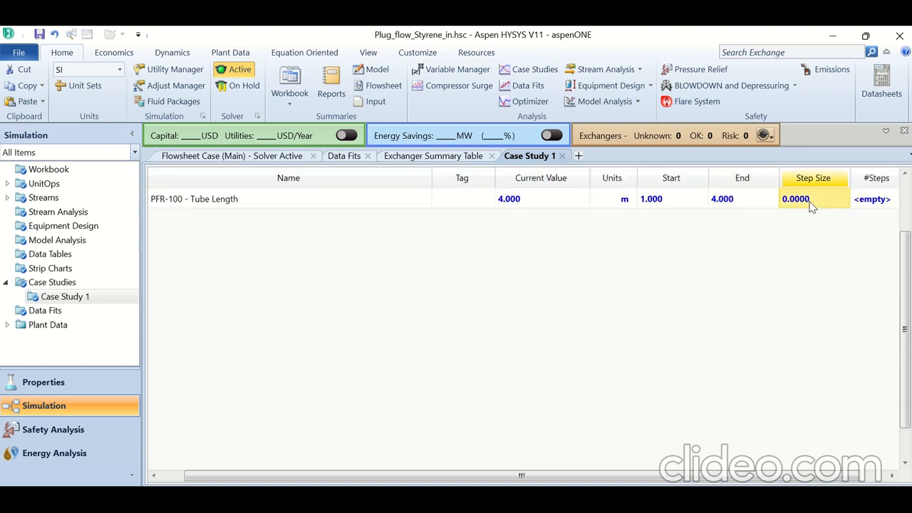
pyautogui.write('0')
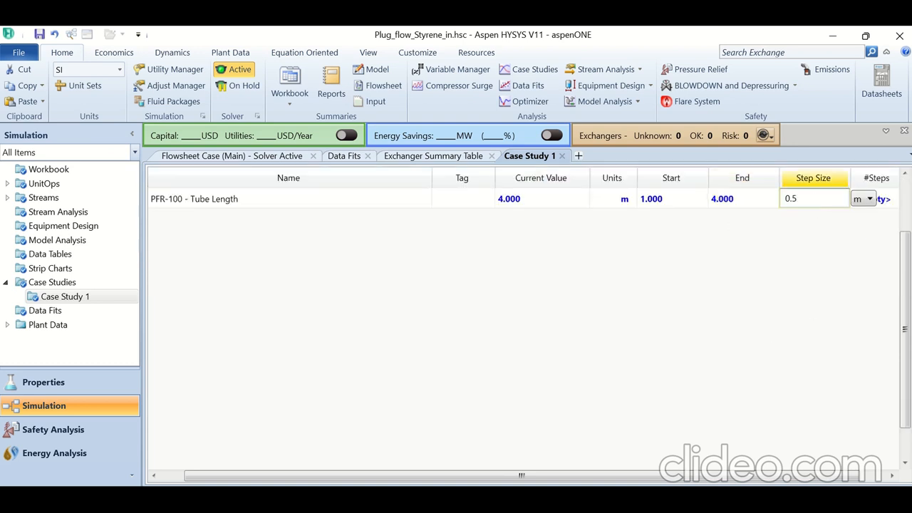
pyautogui.write('.5')
pyautogui.press('Return')
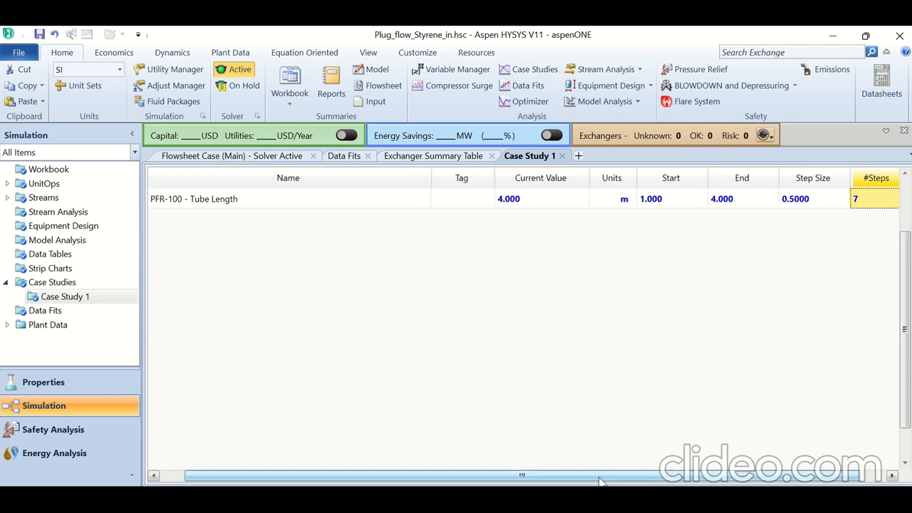
# Step: Run the sensitivity case study on the reactor's tube length
pyautogui.moveTo(601, 481); pyautogui.dragTo(576, 482)
pyautogui.moveTo(901, 345); pyautogui.dragTo(888, 277)
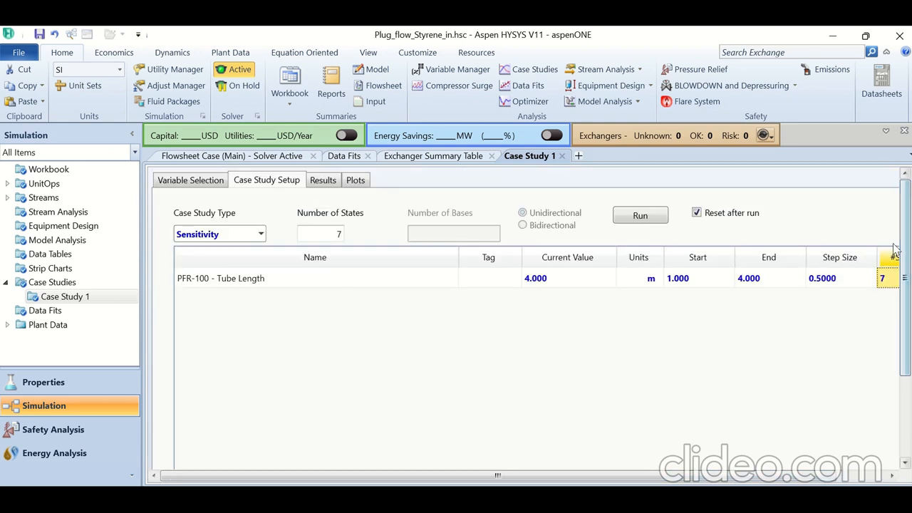
pyautogui.click(639, 218)
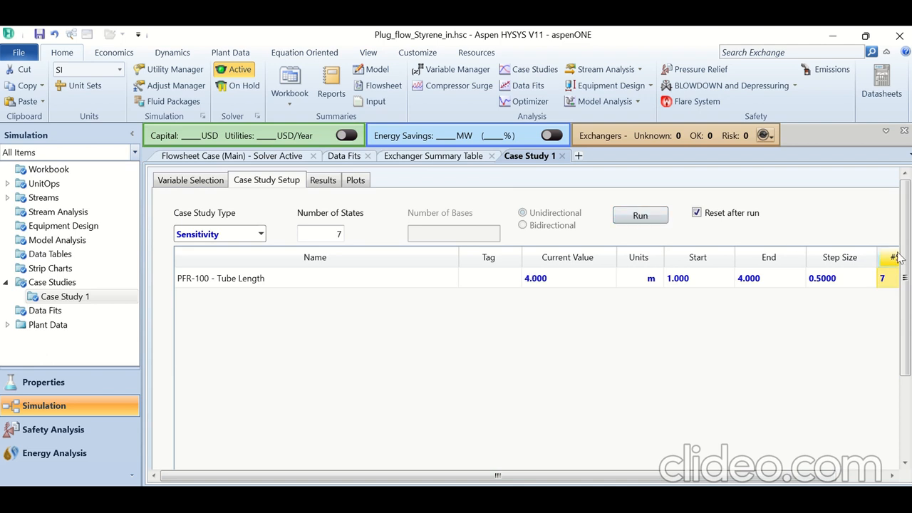
# Step: Examine the case study's results table and its plot of conversion against tube length
pyautogui.click(322, 182)
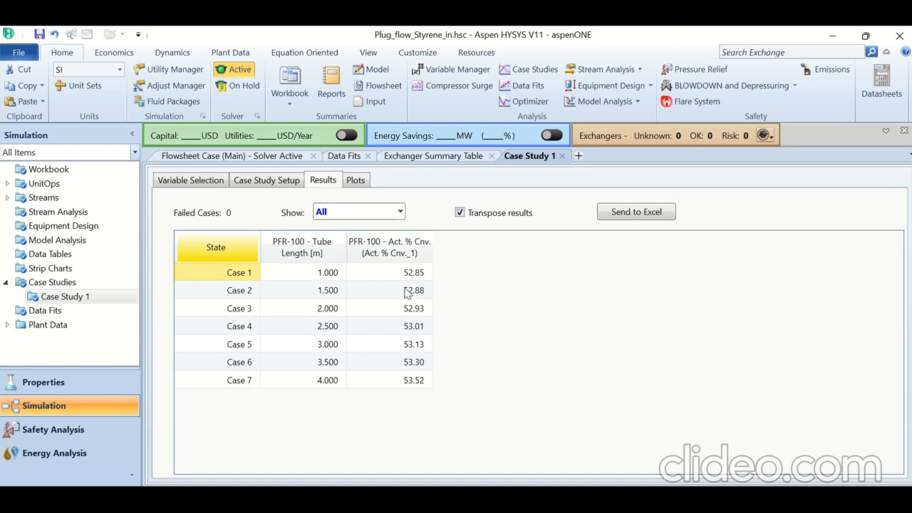
pyautogui.click(355, 181)
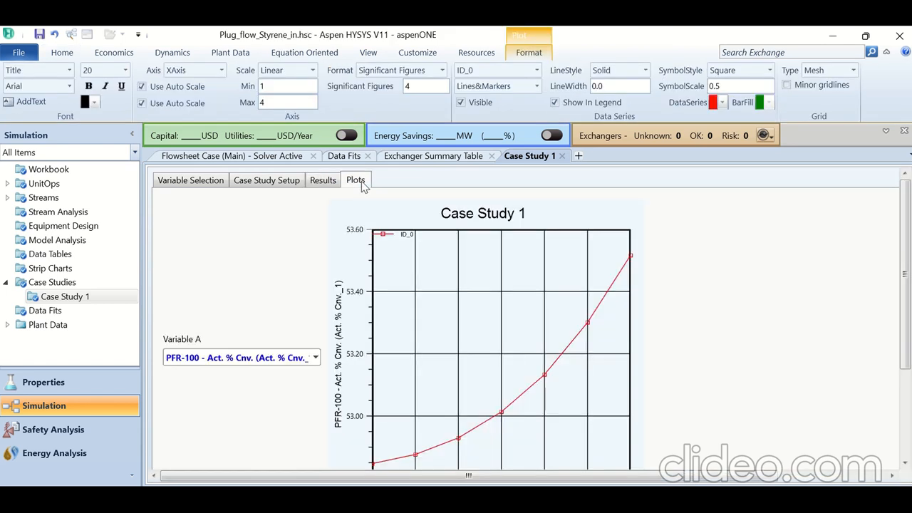
pyautogui.moveTo(903, 229); pyautogui.dragTo(903, 275)
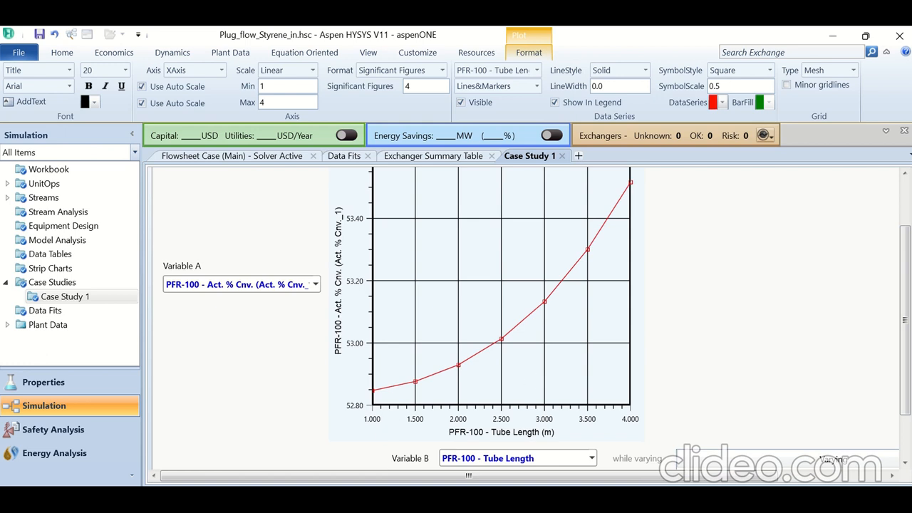
pyautogui.moveTo(904, 319); pyautogui.dragTo(901, 316)
pyautogui.click(835, 493)
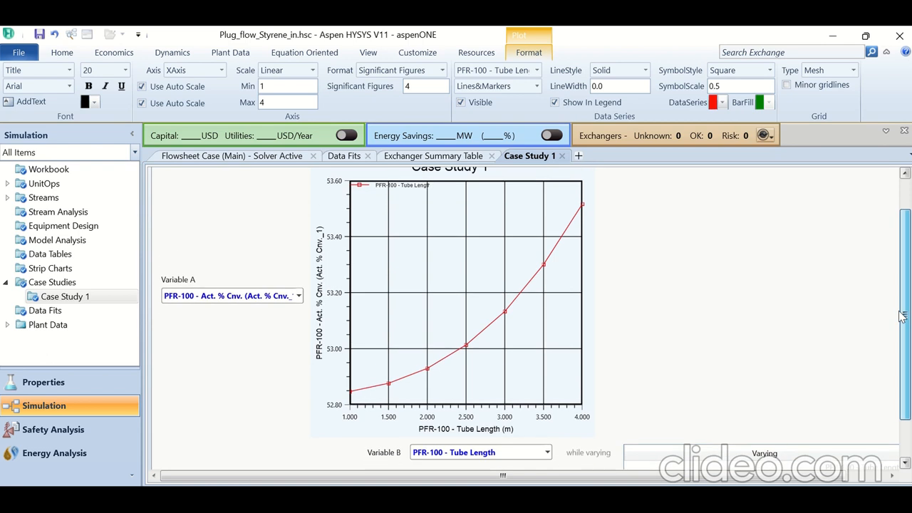
# Step: Open PFR-100 from the flowsheet and examine the temperature, pressure, duty and enthalpy conditions along the reactor length in its performance data
pyautogui.moveTo(233, 156); pyautogui.dragTo(242, 166)
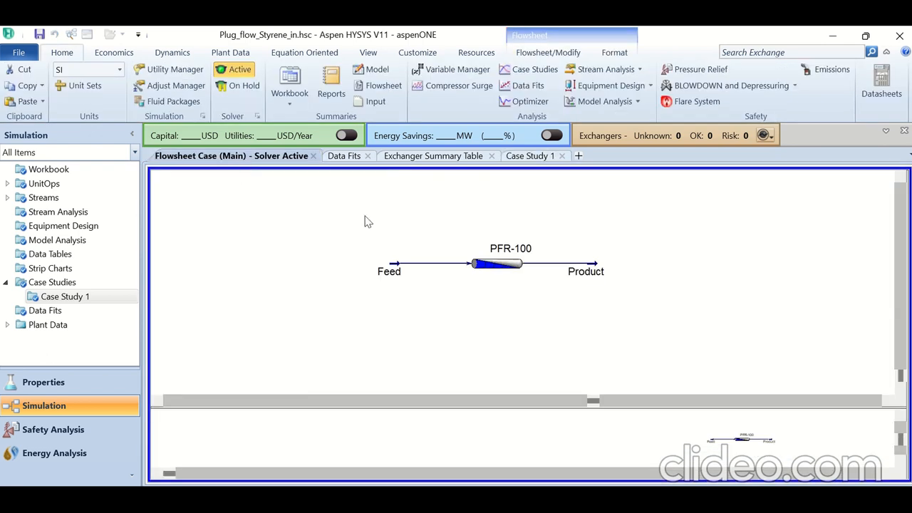
pyautogui.doubleClick(490, 268)
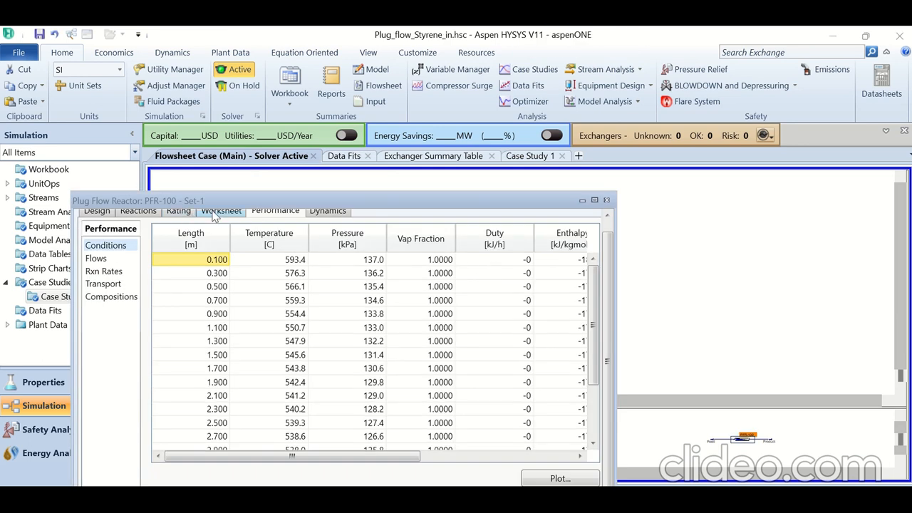
pyautogui.click(221, 211)
pyautogui.moveTo(296, 202); pyautogui.dragTo(326, 130)
pyautogui.click(304, 152)
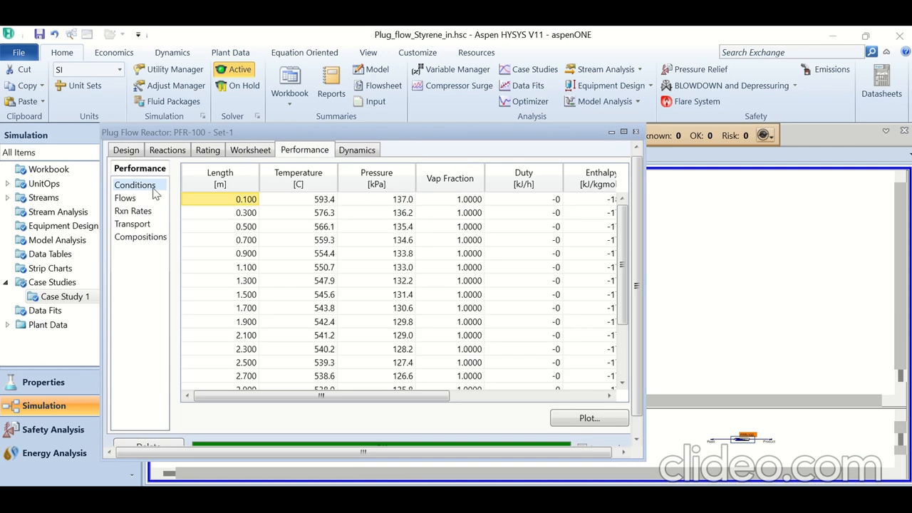
pyautogui.moveTo(225, 200)
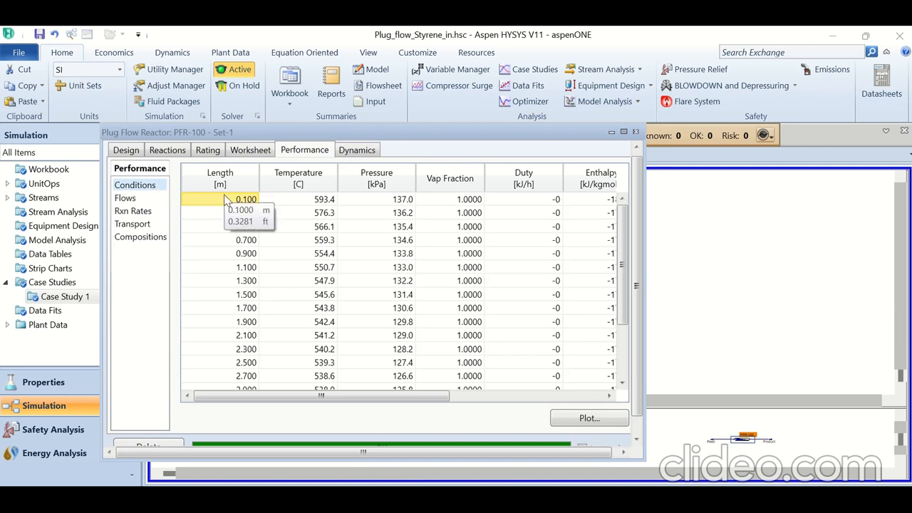
pyautogui.moveTo(311, 214)
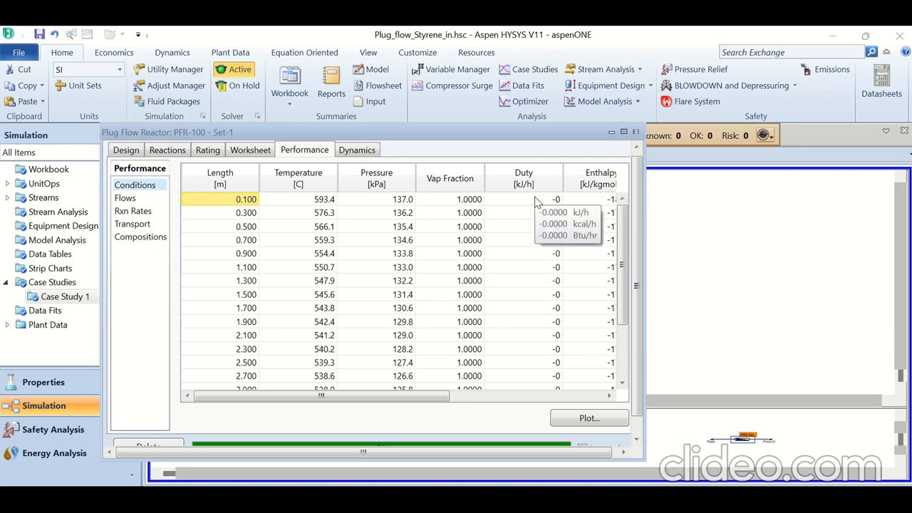
pyautogui.moveTo(605, 199)
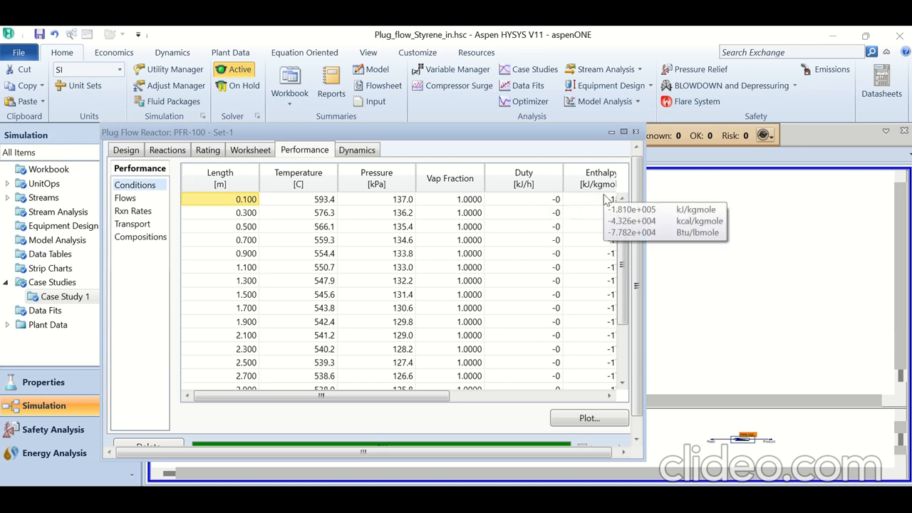
# Step: Plot the reactor's physical profiles, examine the pressure curve along the reactor length, and close the plot
pyautogui.click(562, 422)
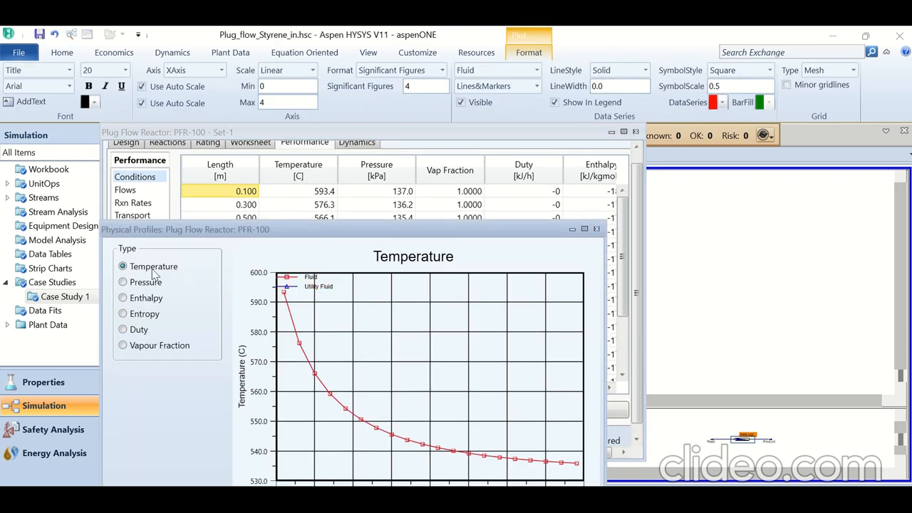
pyautogui.click(139, 285)
pyautogui.moveTo(232, 226); pyautogui.dragTo(282, 79)
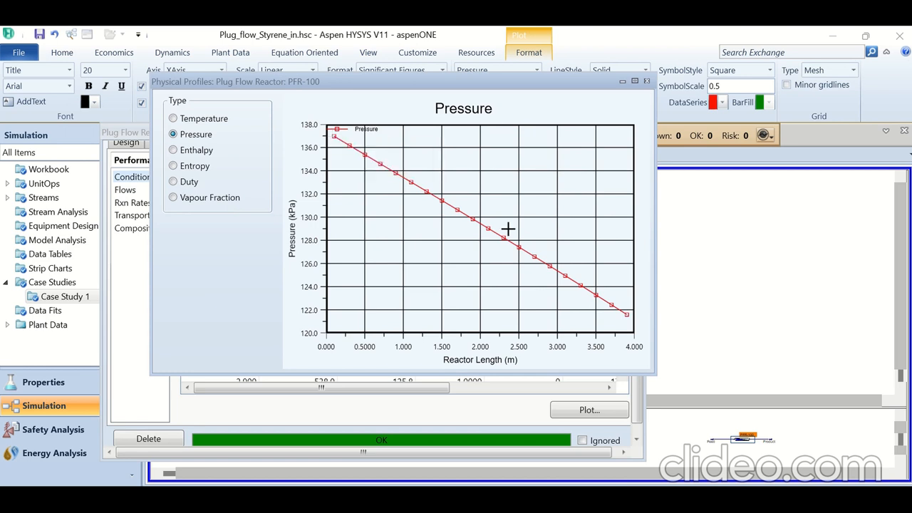
pyautogui.moveTo(625, 315)
pyautogui.click(646, 81)
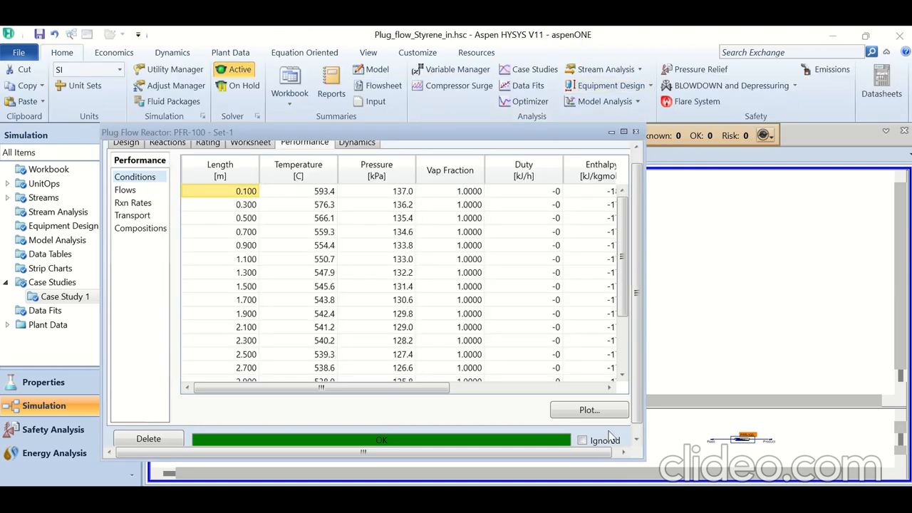
# Step: Plot the reactor's temperature profile, examine the curve from inlet to outlet along the reactor length, and close the plot
pyautogui.click(589, 410)
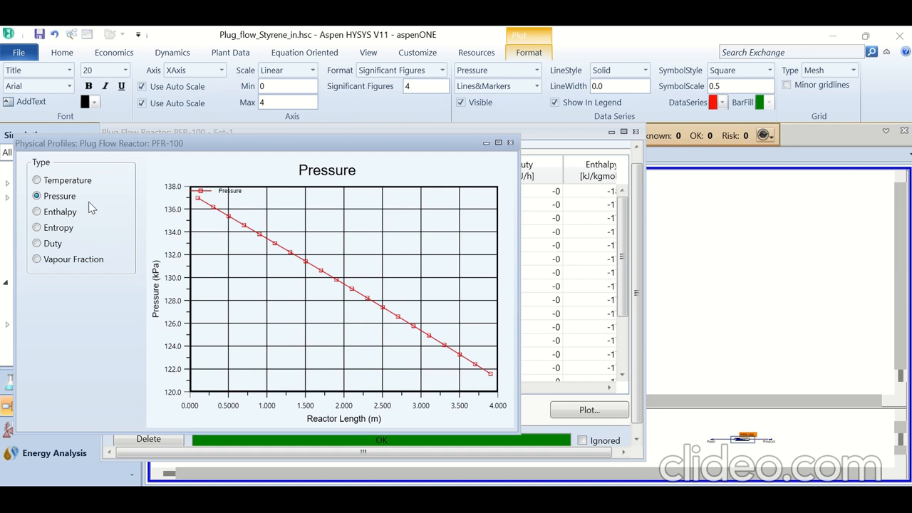
pyautogui.click(68, 183)
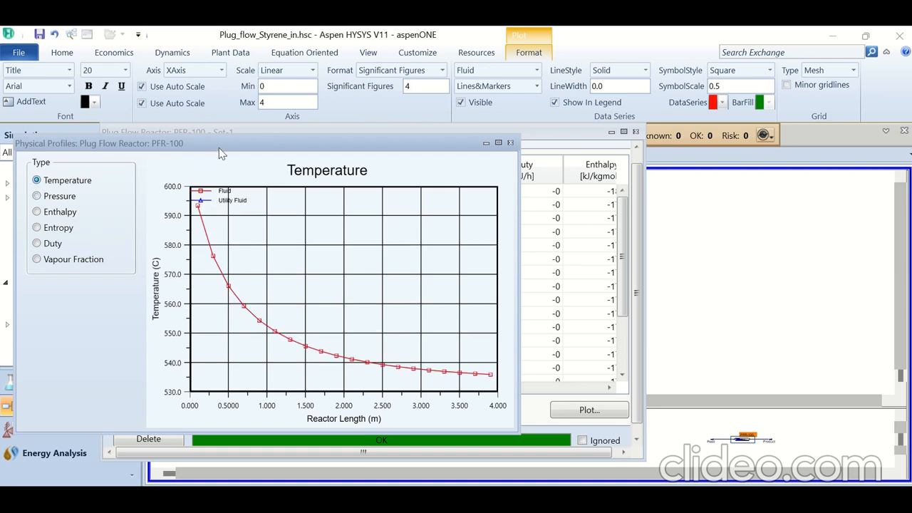
pyautogui.moveTo(219, 147); pyautogui.dragTo(301, 70)
pyautogui.moveTo(282, 129)
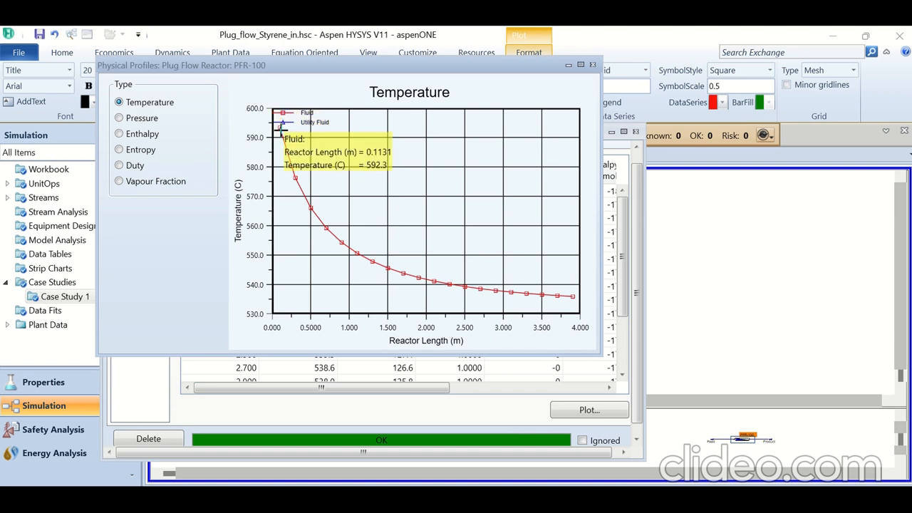
pyautogui.moveTo(574, 295)
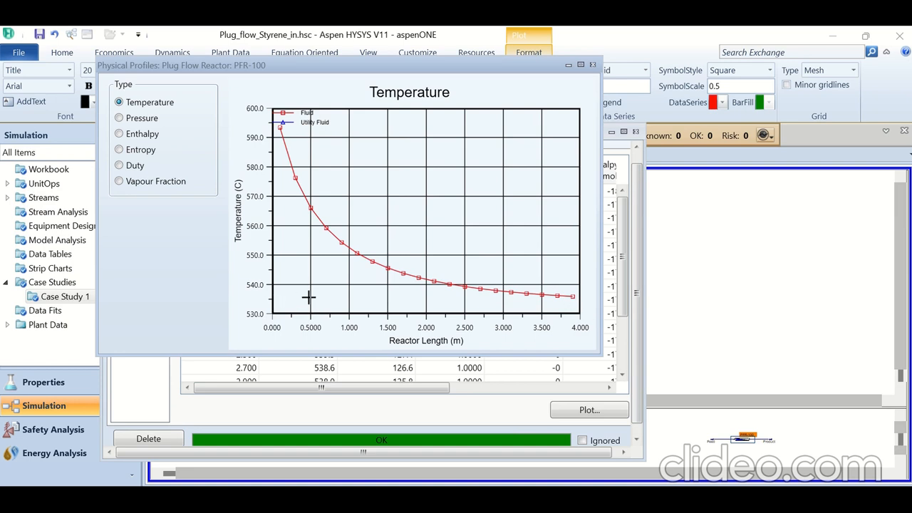
pyautogui.moveTo(545, 287)
pyautogui.click(592, 65)
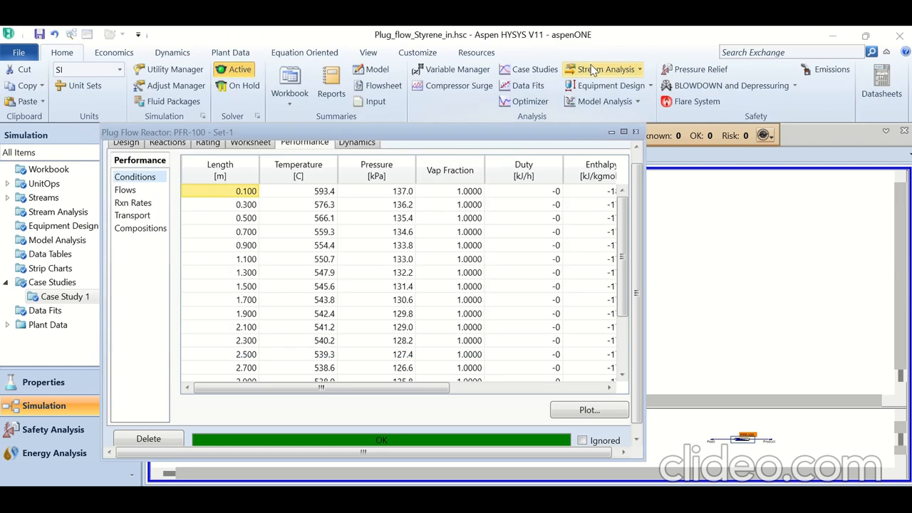
# Step: Examine the reactor's flow data, plot its molar, mass and heat flow profiles along the length, and close the plot
pyautogui.moveTo(362, 51)
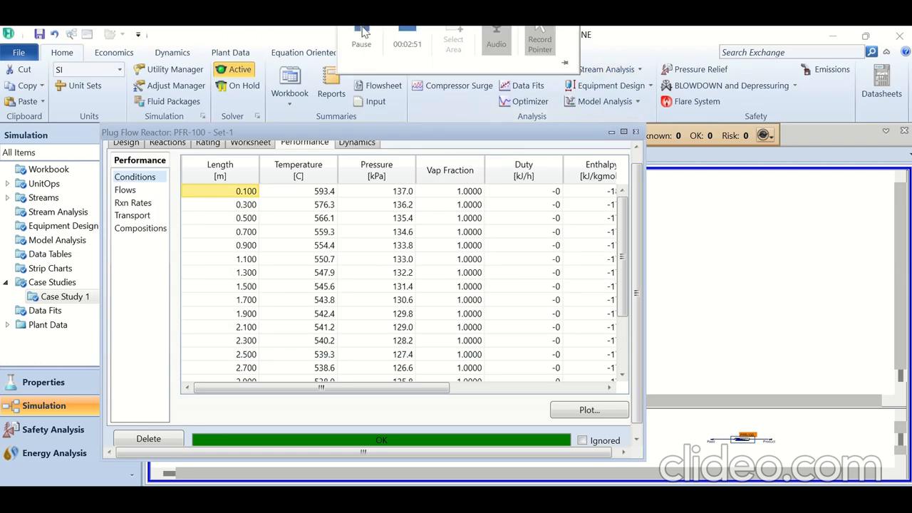
pyautogui.click(132, 194)
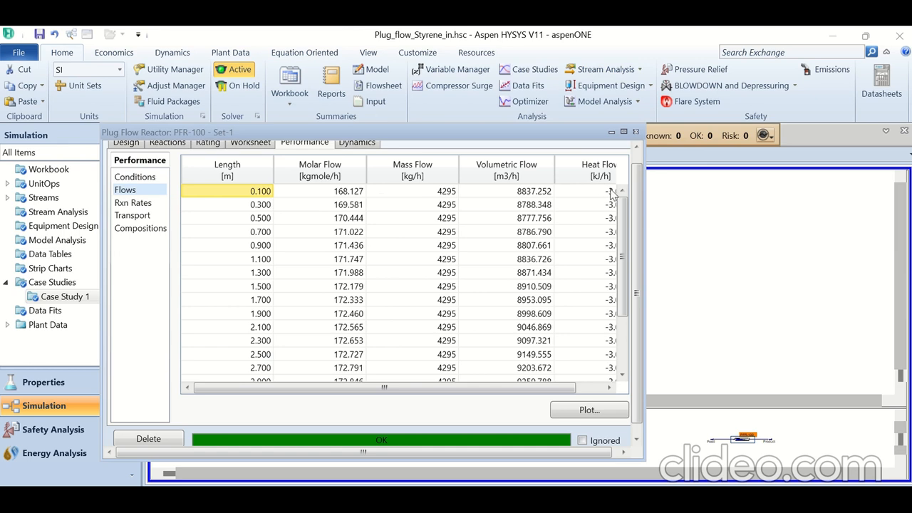
pyautogui.click(589, 411)
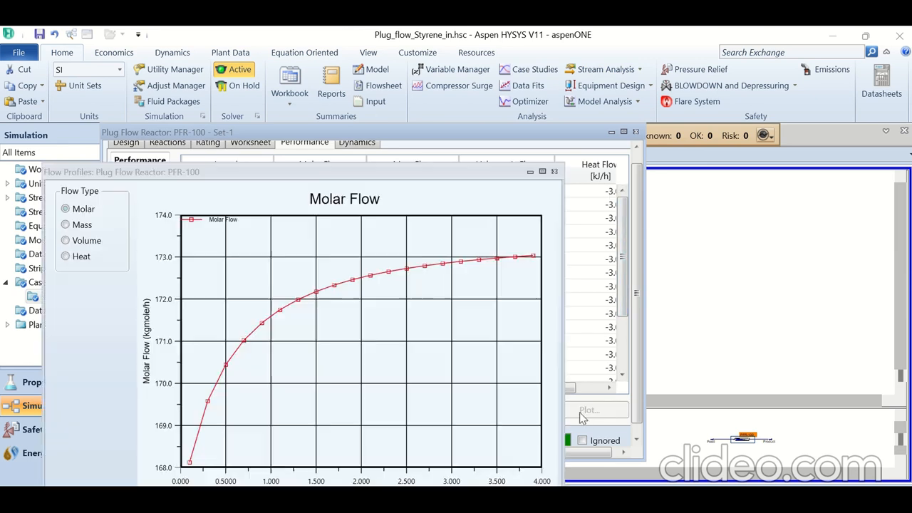
pyautogui.moveTo(281, 174); pyautogui.dragTo(360, 104)
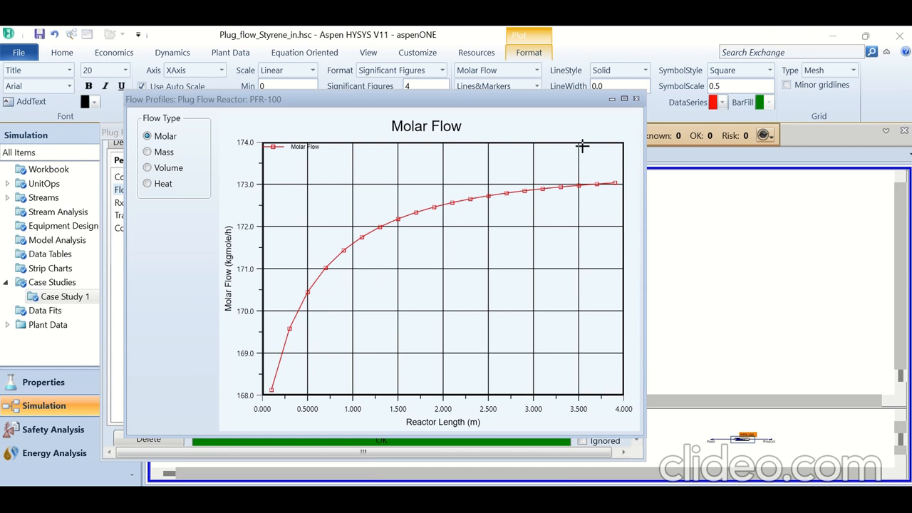
pyautogui.click(164, 153)
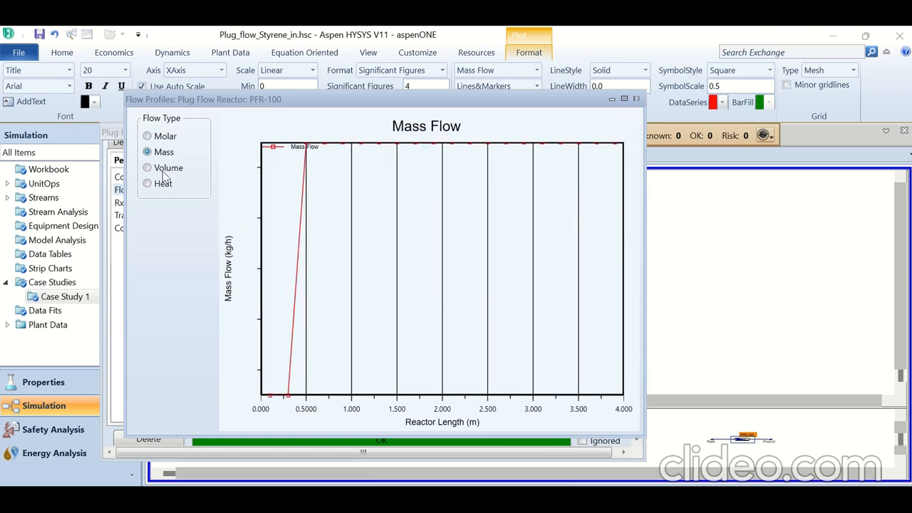
pyautogui.click(165, 186)
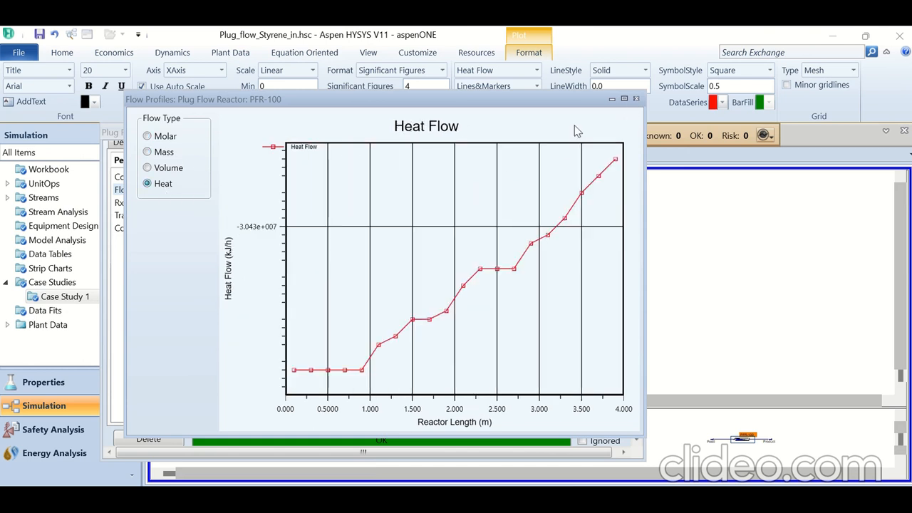
pyautogui.click(636, 100)
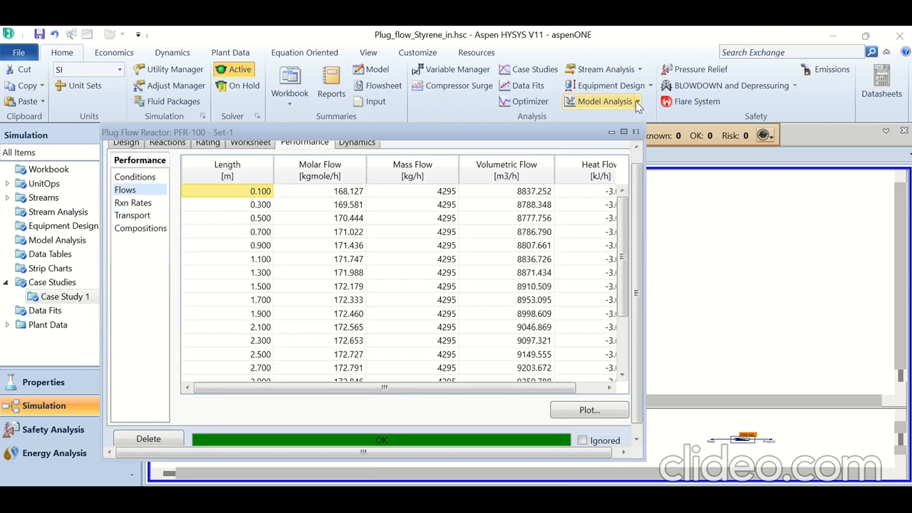
# Step: Examine the component production rates, transport properties and mole-fraction compositions along the reactor length in the performance data
pyautogui.click(132, 203)
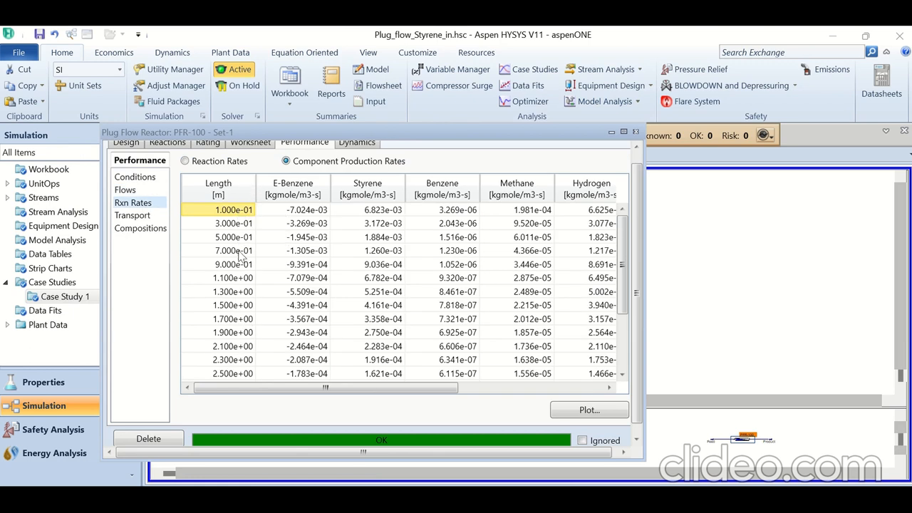
pyautogui.click(132, 215)
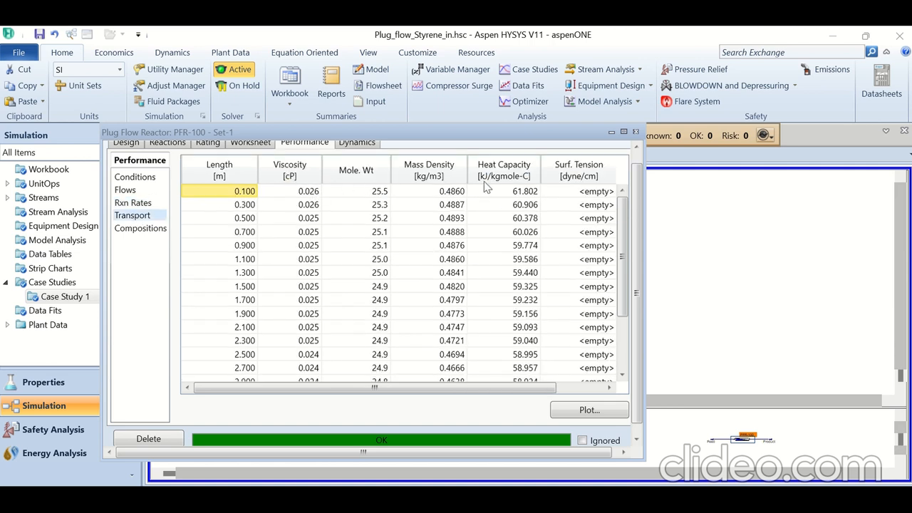
pyautogui.click(152, 231)
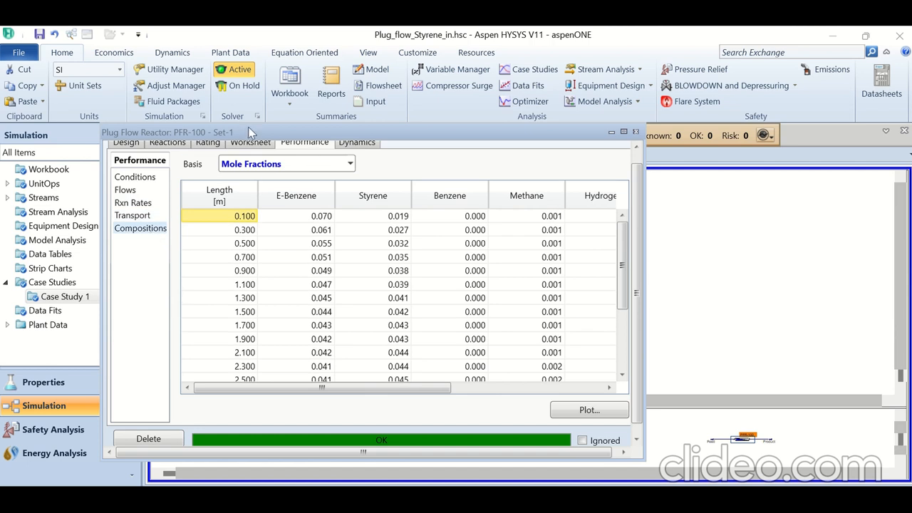
# Step: Change the basis of the reactor's composition table to Molar Flows and examine the component flows along the length
pyautogui.moveTo(248, 129); pyautogui.dragTo(270, 104)
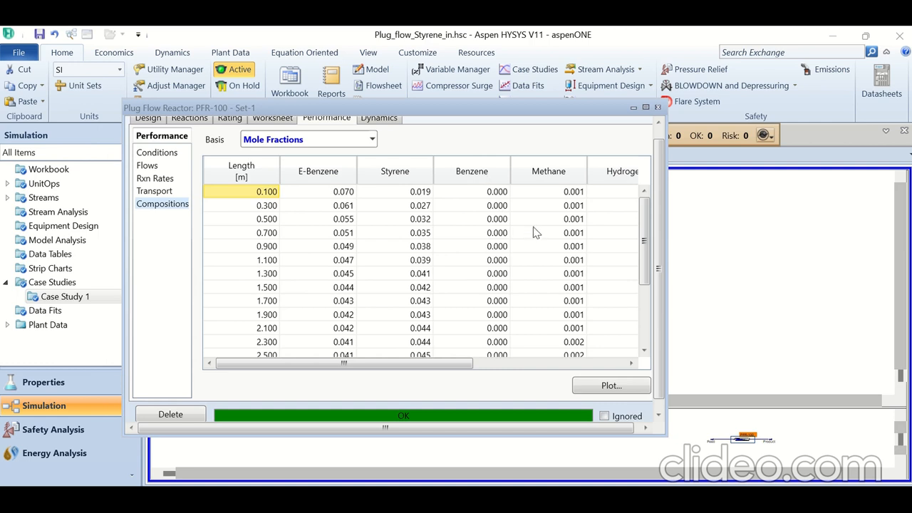
pyautogui.click(372, 139)
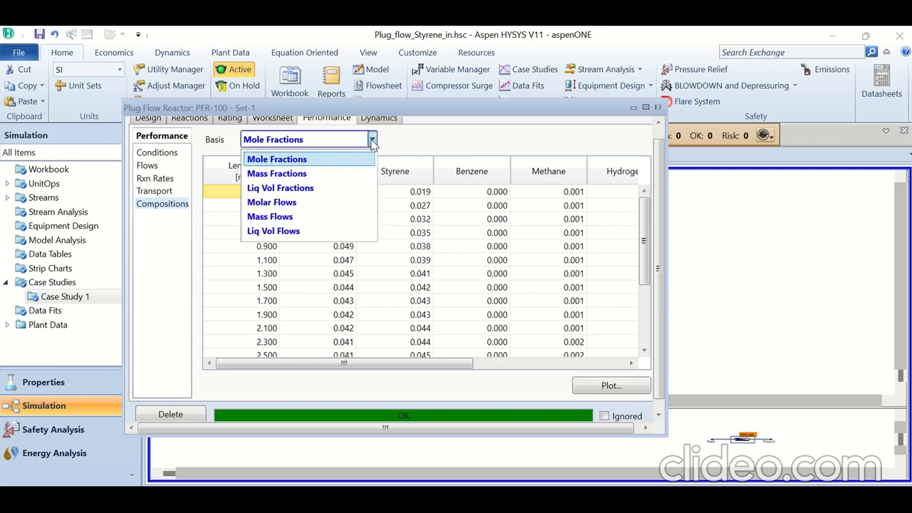
pyautogui.click(298, 204)
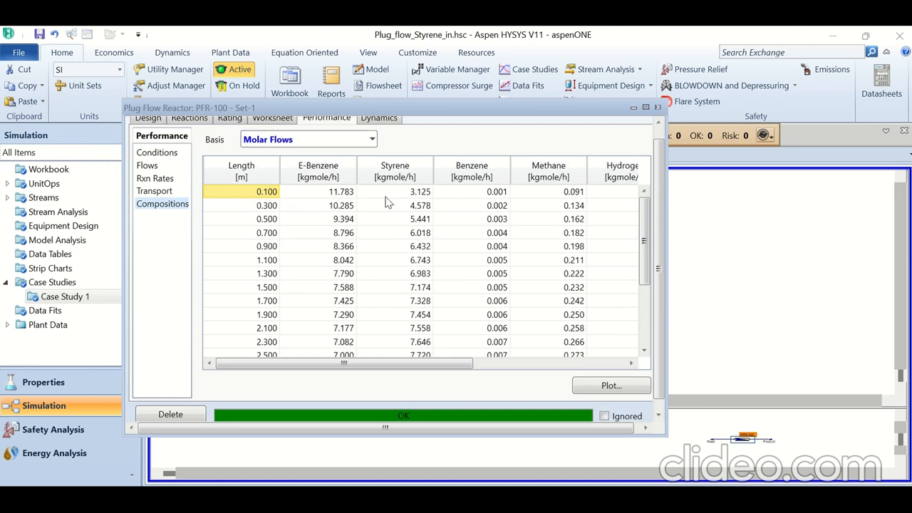
pyautogui.moveTo(337, 200)
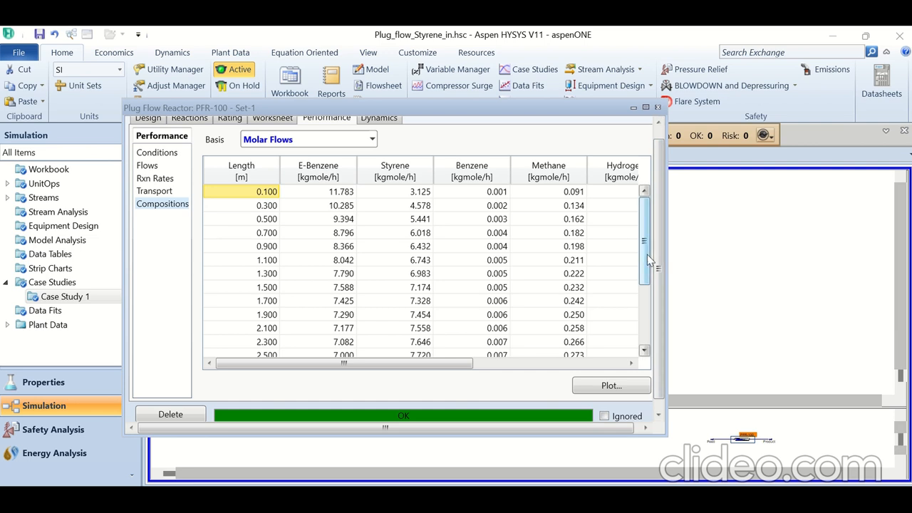
pyautogui.moveTo(647, 254)
pyautogui.mouseDown()
pyautogui.moveTo(645, 314)
pyautogui.moveTo(648, 241)
pyautogui.mouseUp()
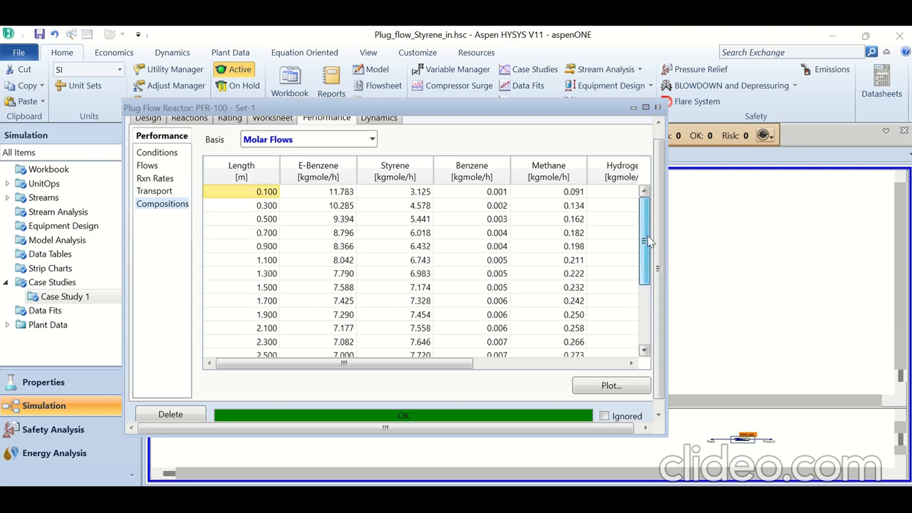
# Step: Open the composition profiles plot on a Molar Flow basis and add E-Benzene as the first component
pyautogui.click(601, 386)
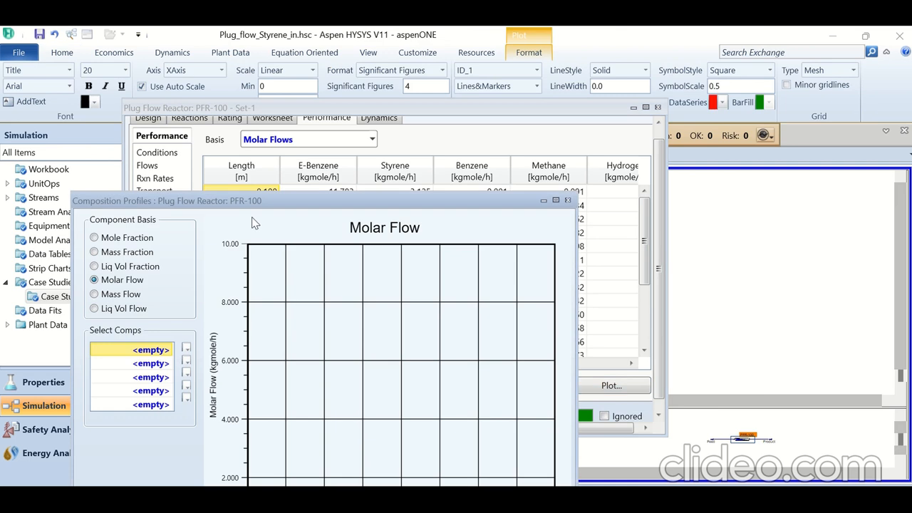
pyautogui.moveTo(252, 199); pyautogui.dragTo(265, 108)
pyautogui.click(145, 137)
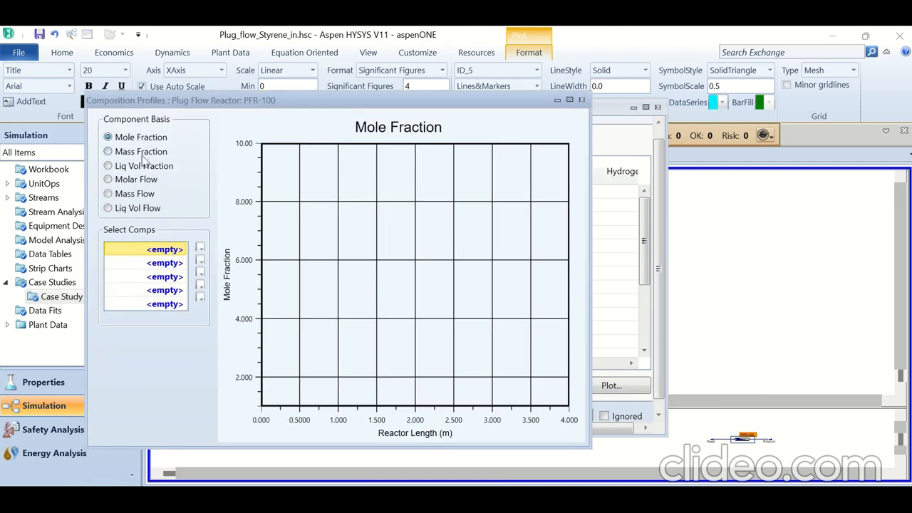
pyautogui.click(140, 167)
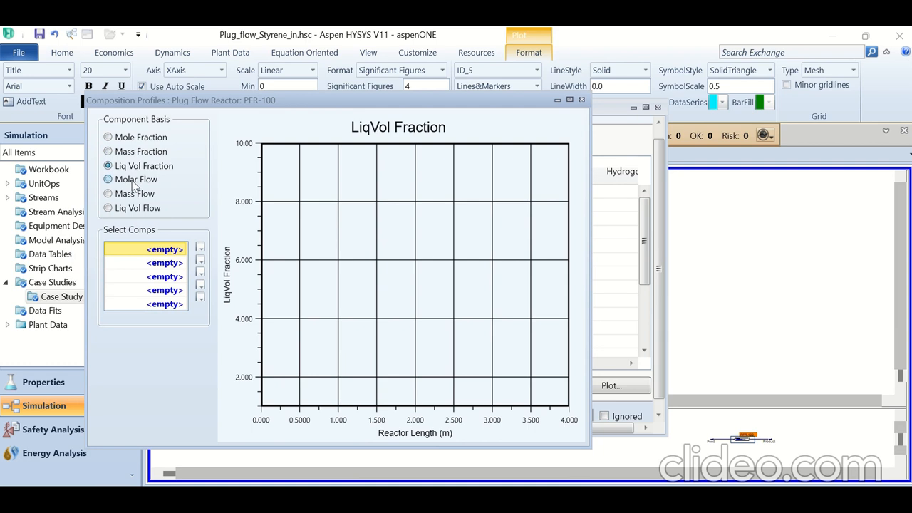
pyautogui.click(183, 251)
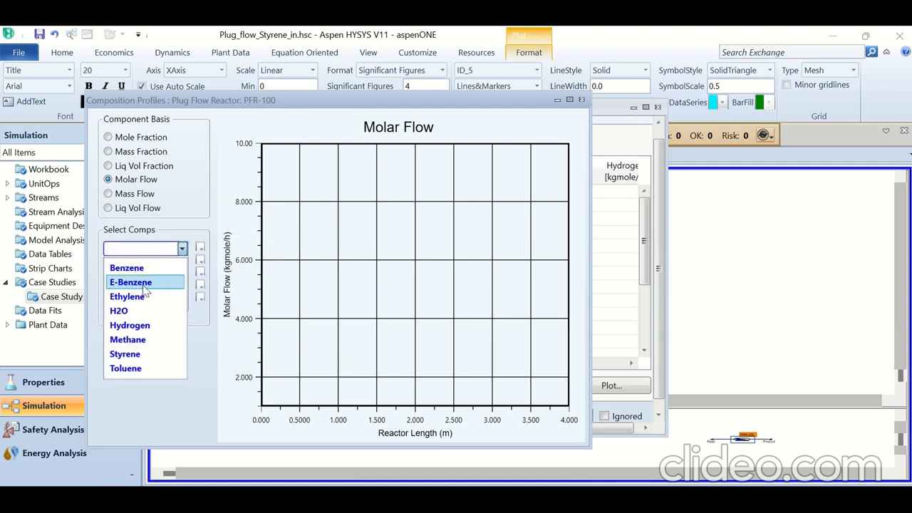
pyautogui.click(135, 283)
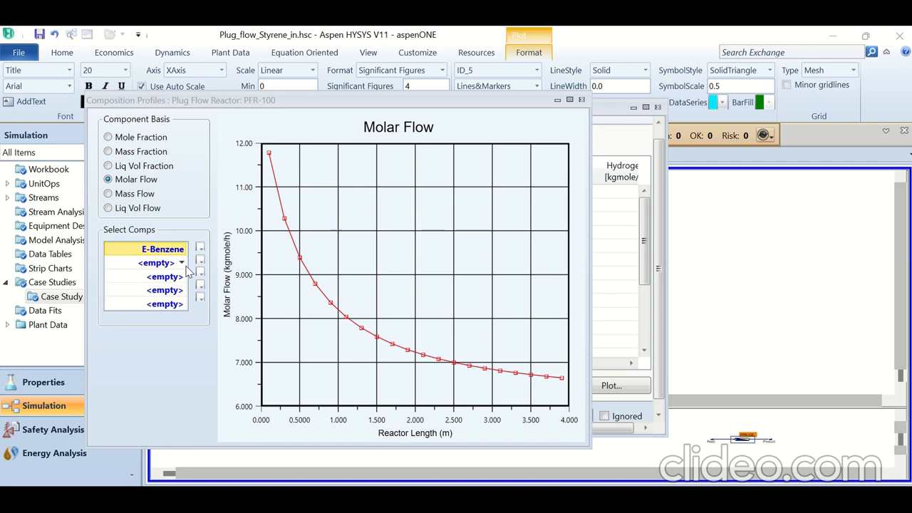
# Step: Add Styrene, Hydrogen, Ethylene and Benzene as the second to fifth components of the molar flow plot
pyautogui.click(182, 263)
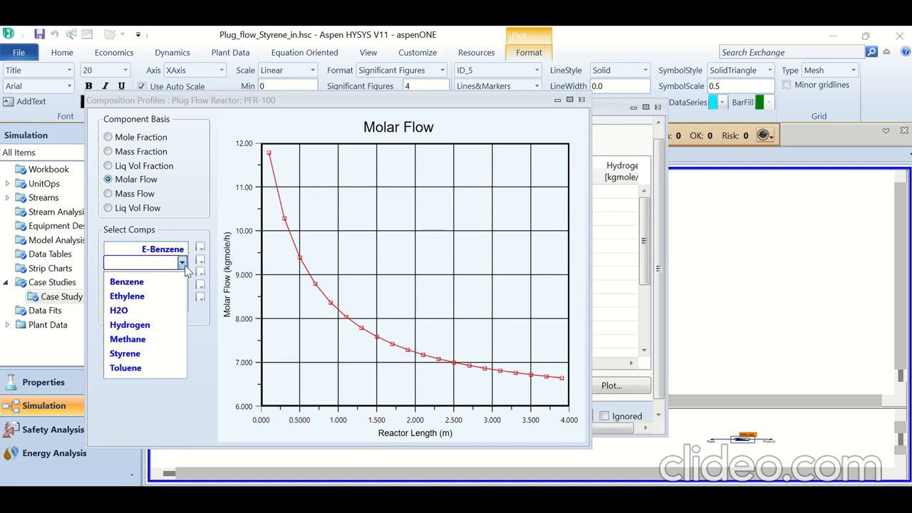
pyautogui.click(149, 283)
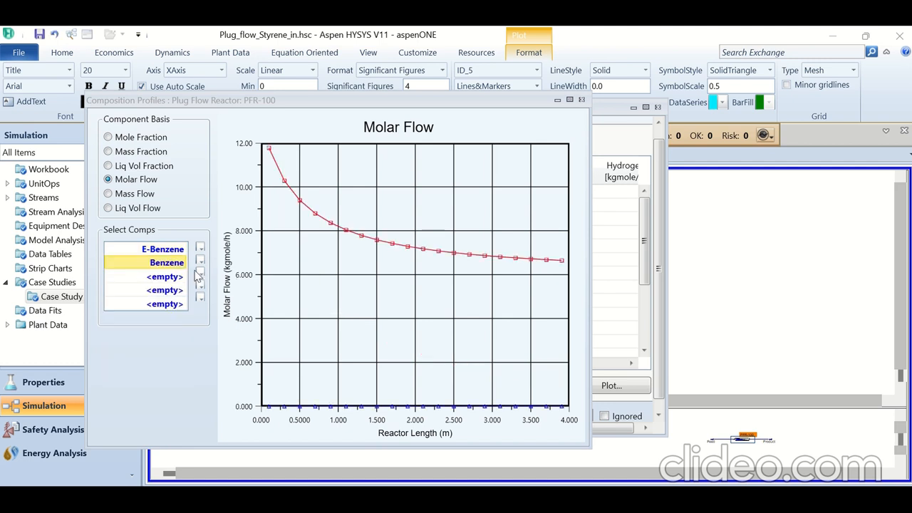
pyautogui.click(178, 279)
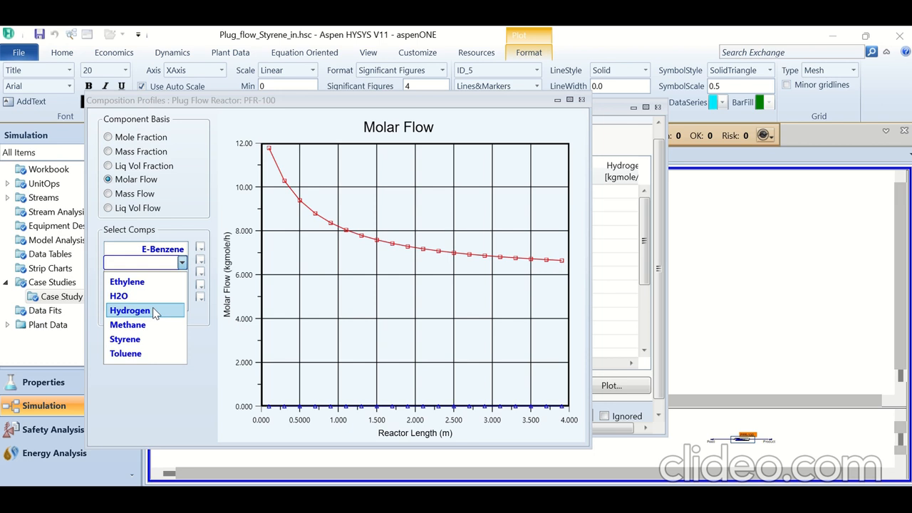
pyautogui.click(153, 339)
pyautogui.click(183, 279)
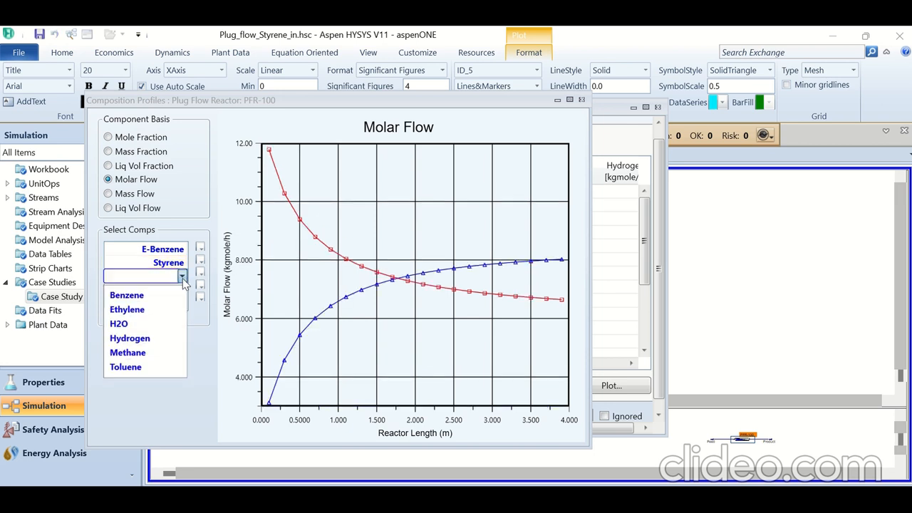
pyautogui.click(145, 337)
pyautogui.click(183, 292)
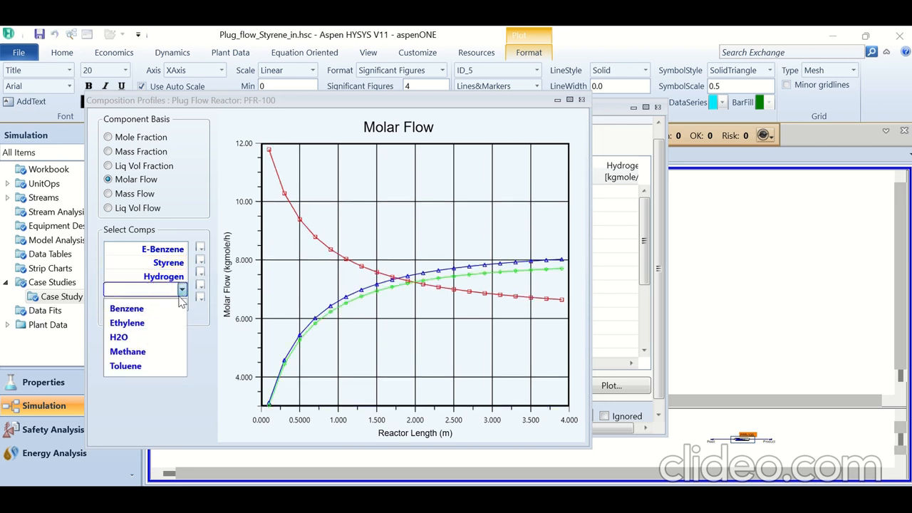
pyautogui.click(154, 325)
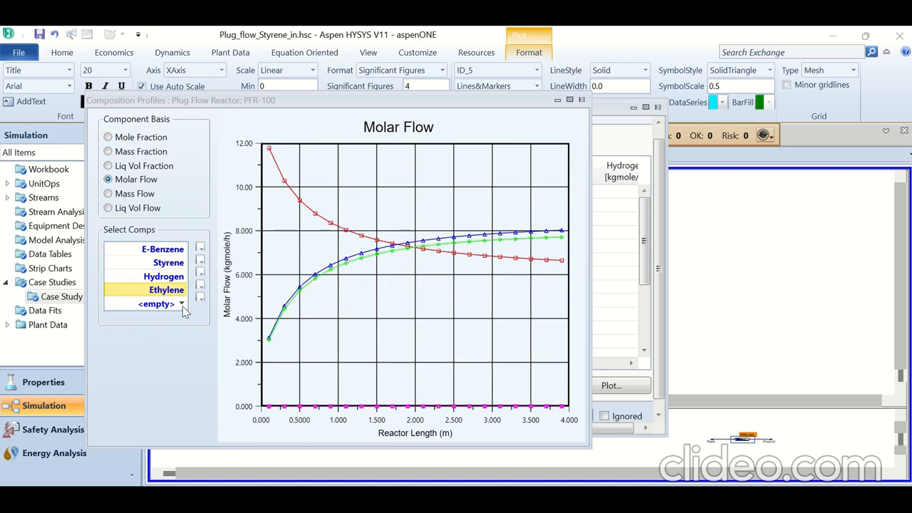
pyautogui.click(182, 304)
pyautogui.click(152, 322)
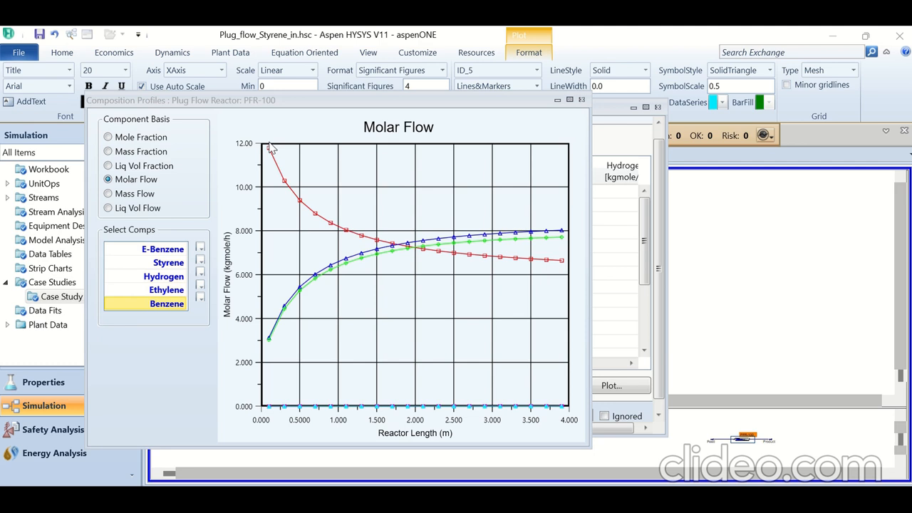
# Step: Examine the E-Benzene, Styrene and Hydrogen molar flow curves along the reactor length and close the composition plot
pyautogui.moveTo(275, 156)
pyautogui.moveTo(270, 337)
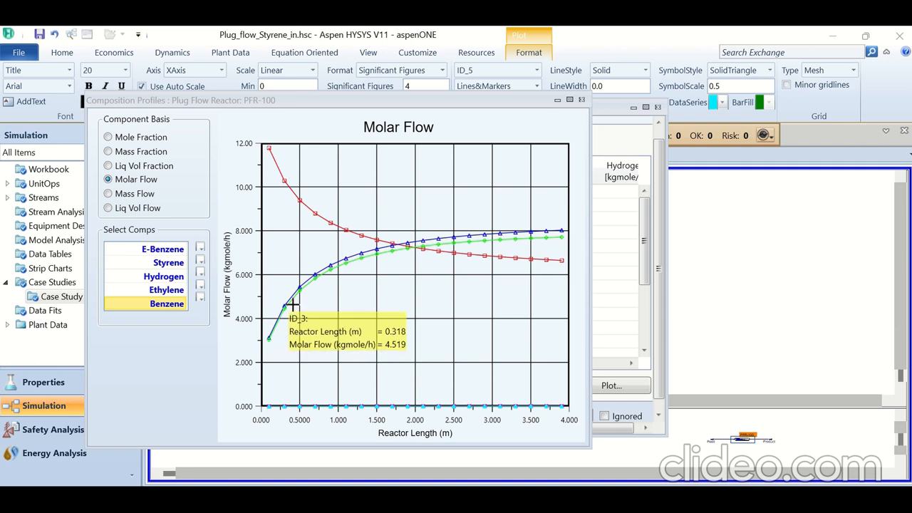
pyautogui.moveTo(513, 239)
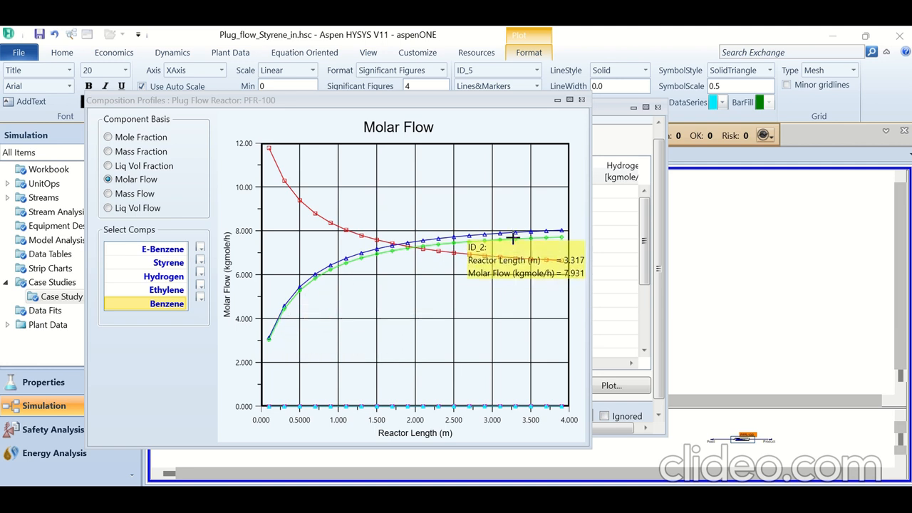
pyautogui.click(583, 101)
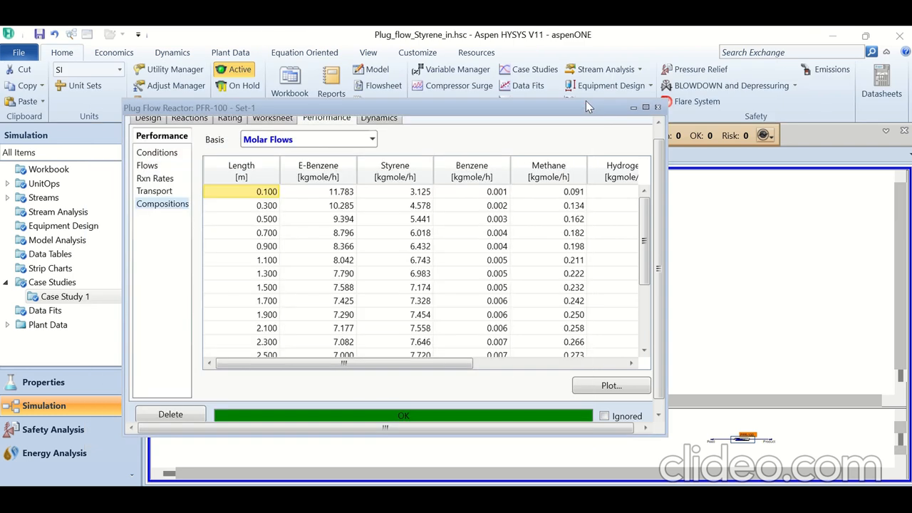
# Step: Close the reactor window and move the Product and Feed streams slightly farther away from PFR-100 on the flowsheet
pyautogui.click(658, 108)
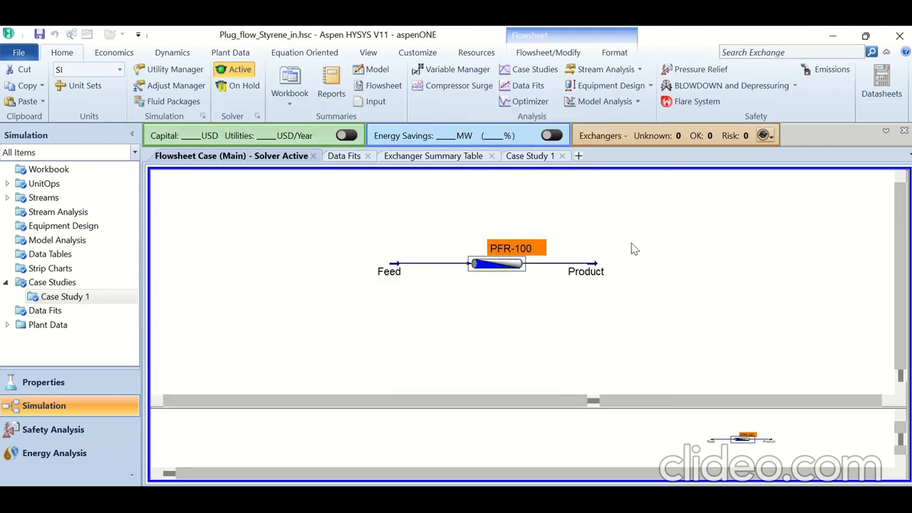
pyautogui.moveTo(582, 265); pyautogui.dragTo(607, 265)
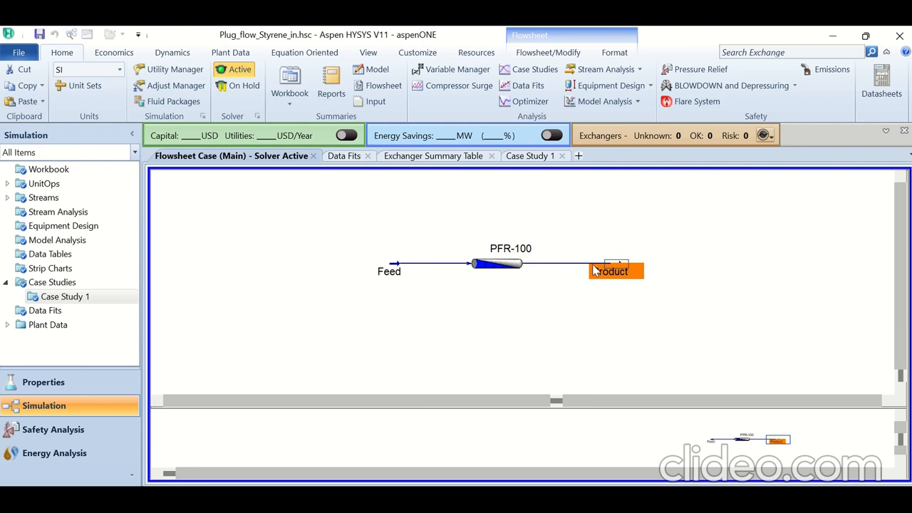
pyautogui.click(393, 271)
pyautogui.moveTo(393, 271); pyautogui.dragTo(383, 271)
pyautogui.click(431, 216)
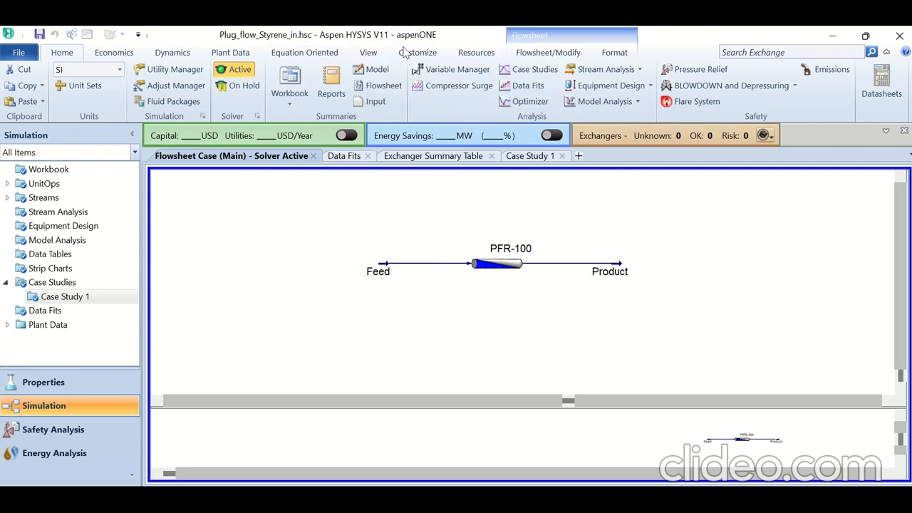
# Step: Place a Manipulator spreadsheet block on the flowsheet above PFR-100 and close the Model Palette
pyautogui.click(368, 53)
pyautogui.click(183, 86)
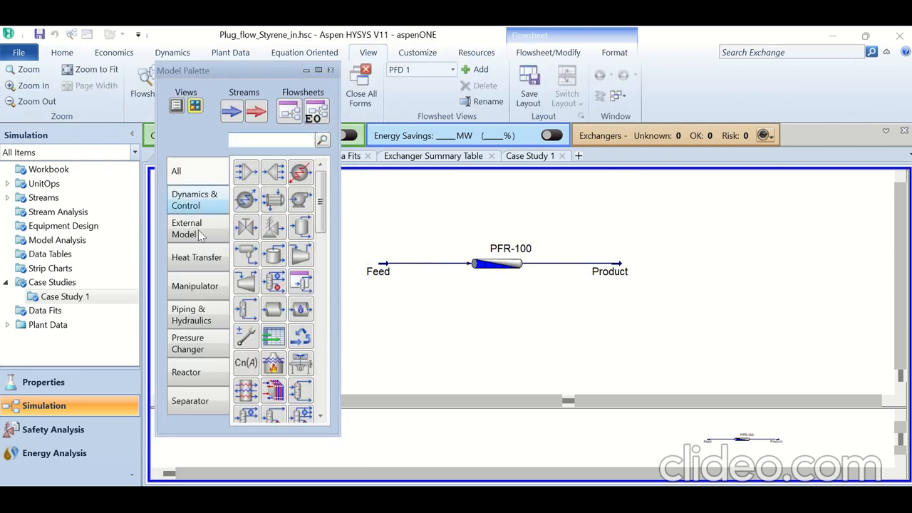
pyautogui.click(198, 291)
pyautogui.moveTo(278, 184); pyautogui.dragTo(435, 234)
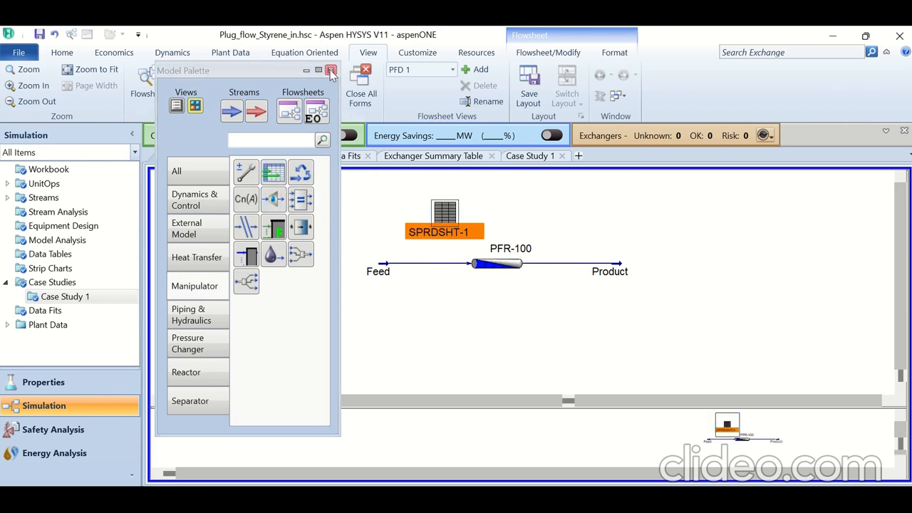
pyautogui.click(330, 70)
# Step: Open the new spreadsheet and start a variable import with the Feed stream as the source object
pyautogui.doubleClick(444, 212)
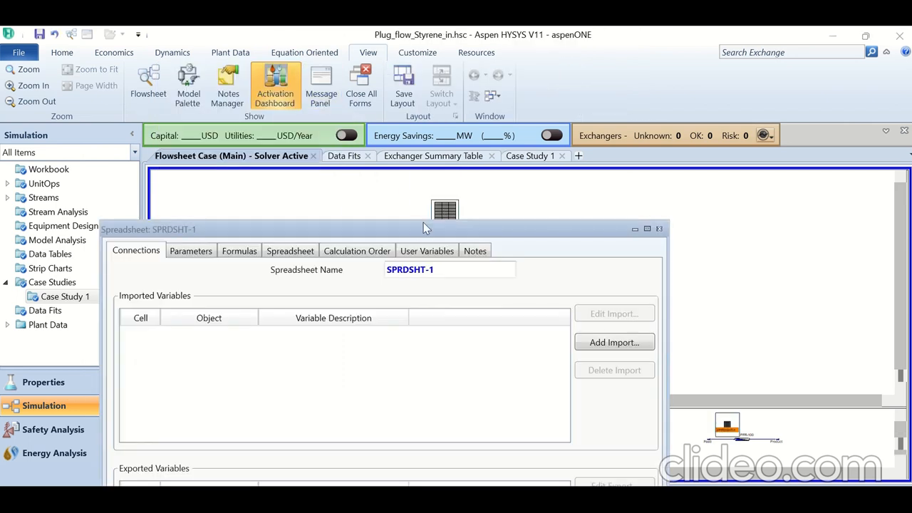
pyautogui.moveTo(423, 223); pyautogui.dragTo(438, 84)
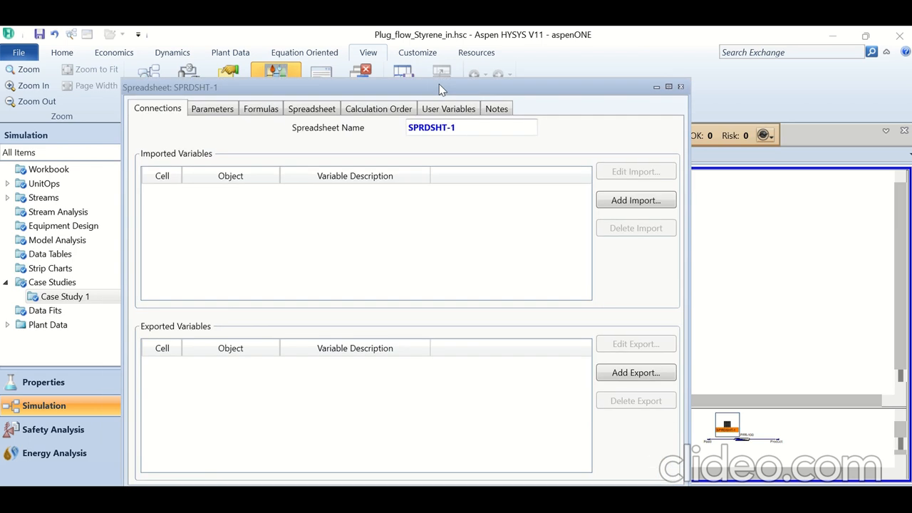
pyautogui.click(611, 202)
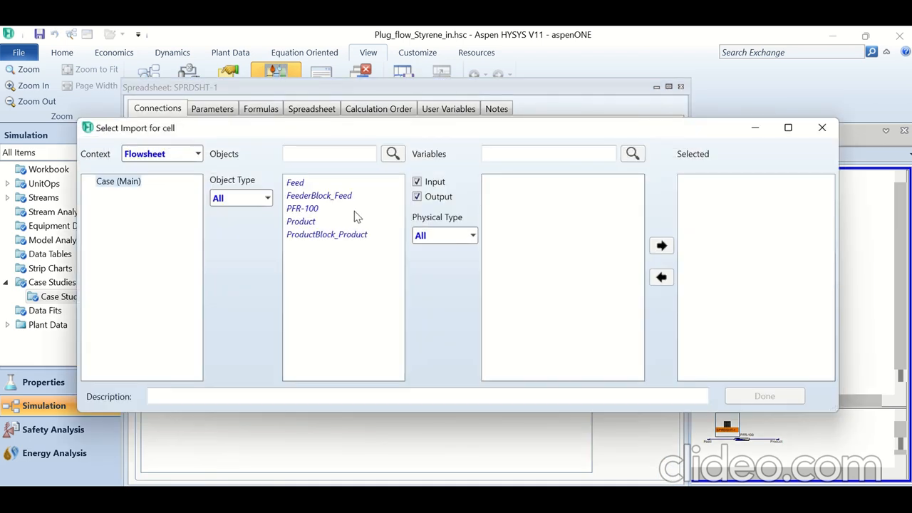
pyautogui.click(302, 183)
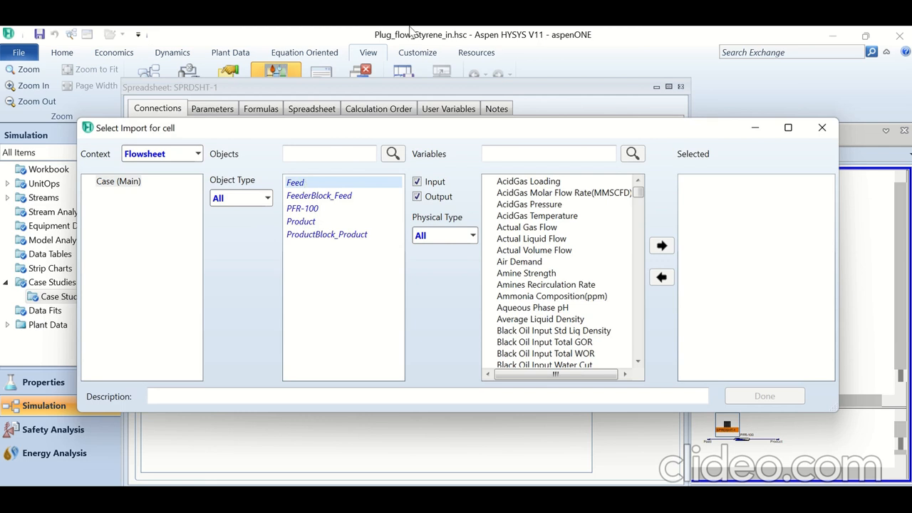
pyautogui.click(362, 62)
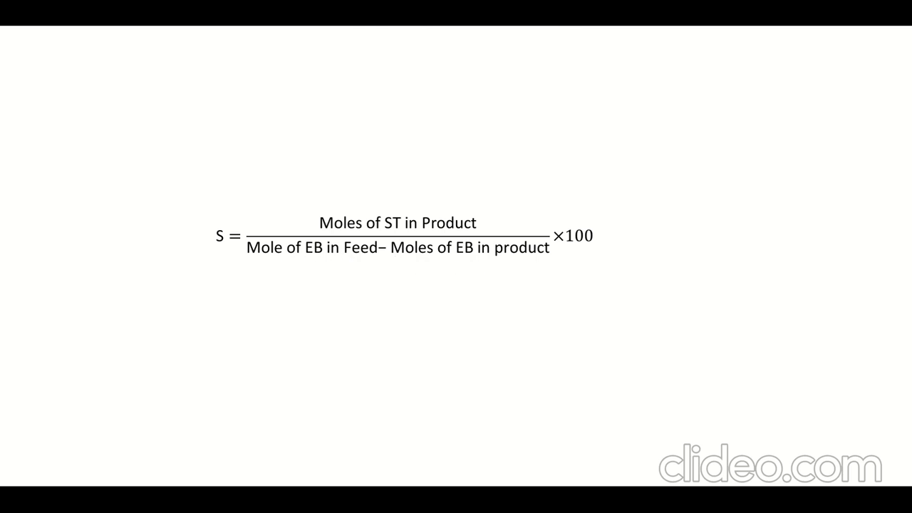
pyautogui.moveTo(434, 30)
pyautogui.click(361, 57)
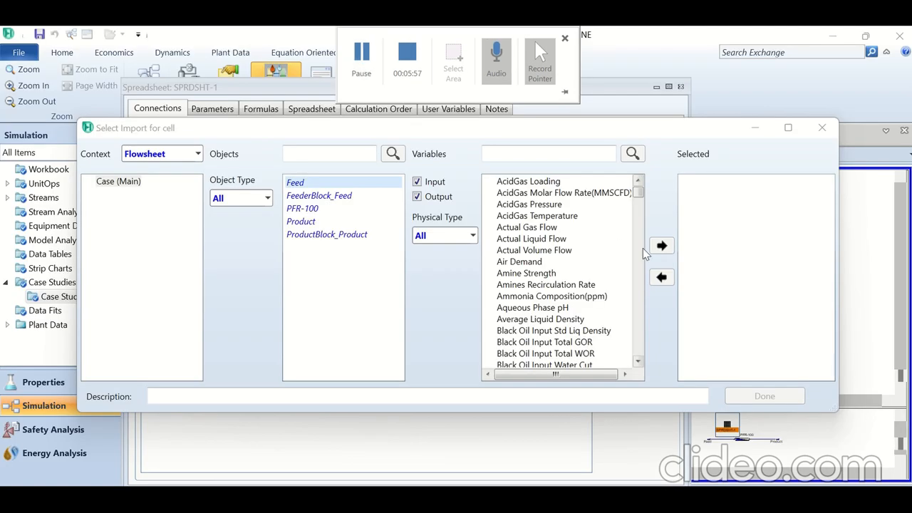
# Step: Add the Feed stream's Master Comp Molar Flow of E-Benzene to the selected import variables
pyautogui.click(638, 362)
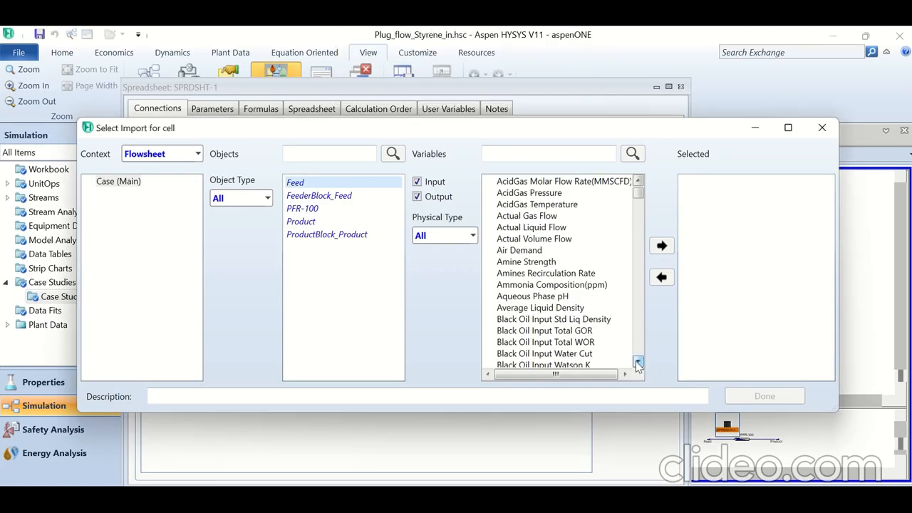
pyautogui.click(637, 362)
pyautogui.click(638, 361)
pyautogui.click(638, 363)
pyautogui.click(637, 363)
pyautogui.click(638, 363)
pyautogui.click(637, 363)
pyautogui.click(638, 363)
pyautogui.click(638, 363)
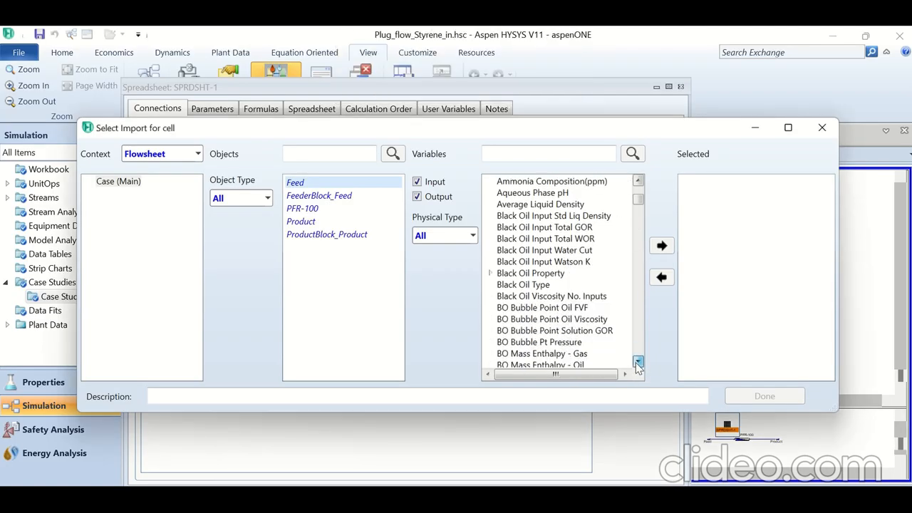
pyautogui.click(638, 362)
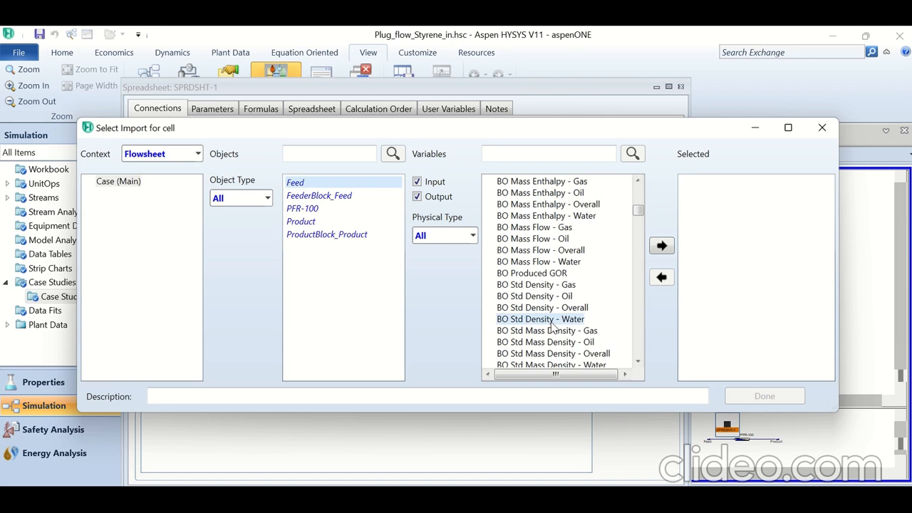
pyautogui.moveTo(638, 210); pyautogui.dragTo(641, 260)
pyautogui.scroll(-1, 644, 264)
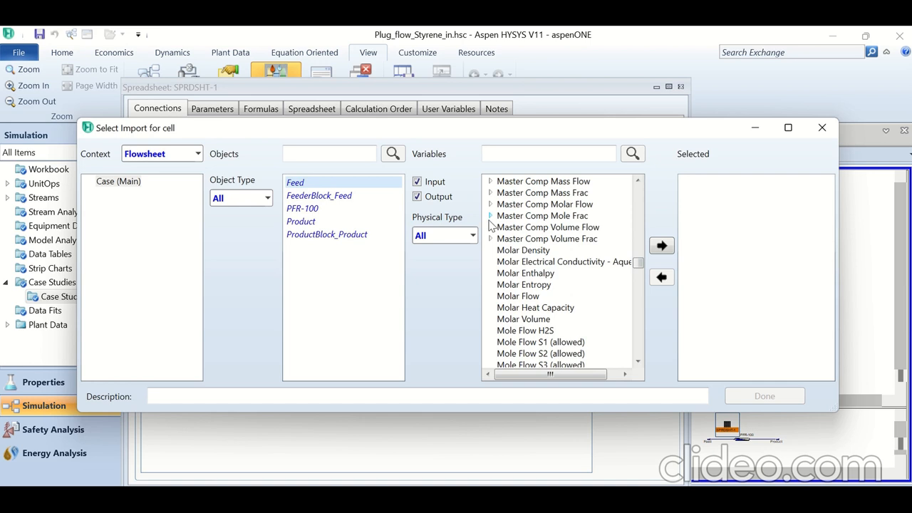
pyautogui.click(490, 205)
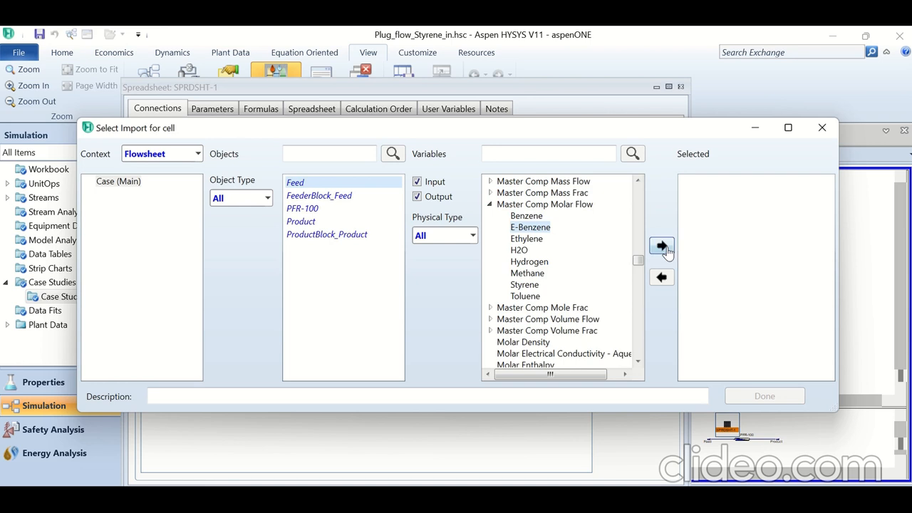
pyautogui.click(662, 246)
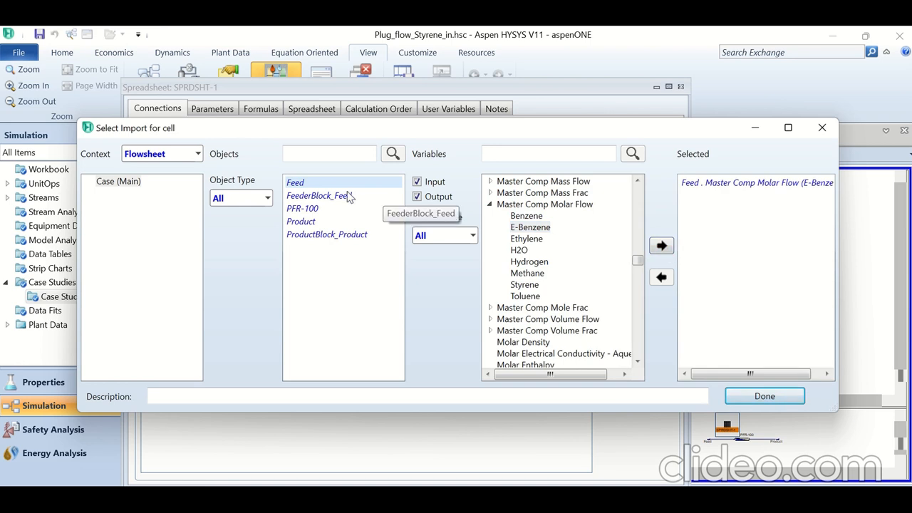
# Step: Add the Product stream's Master Comp Molar Flows of E-Benzene and Styrene and complete the spreadsheet import
pyautogui.click(310, 223)
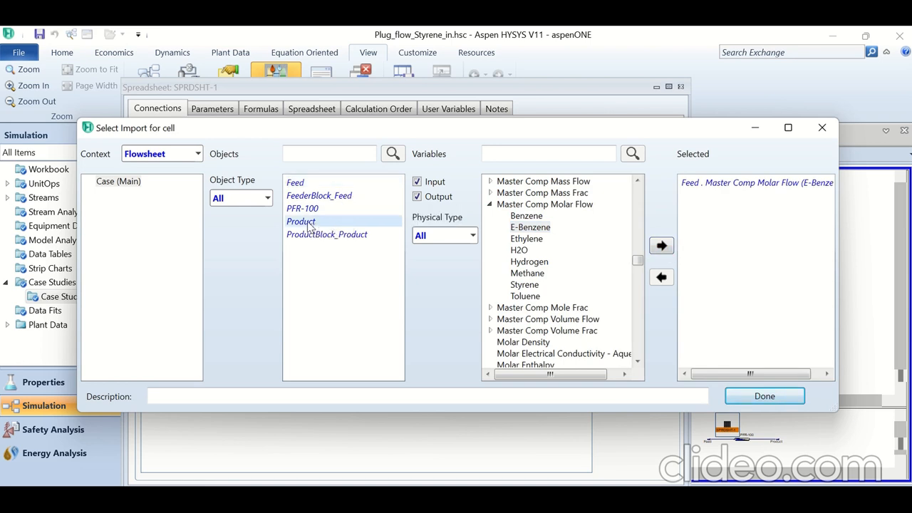
pyautogui.click(510, 228)
pyautogui.click(661, 247)
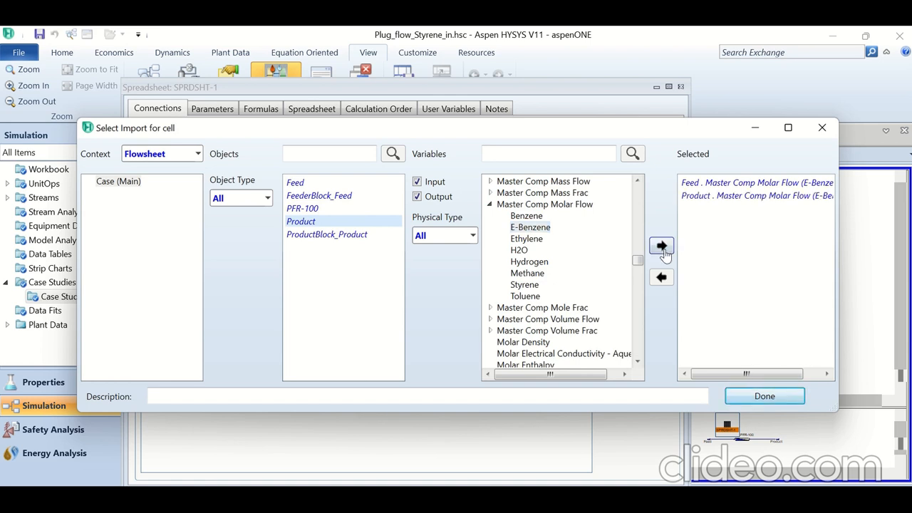
pyautogui.click(529, 286)
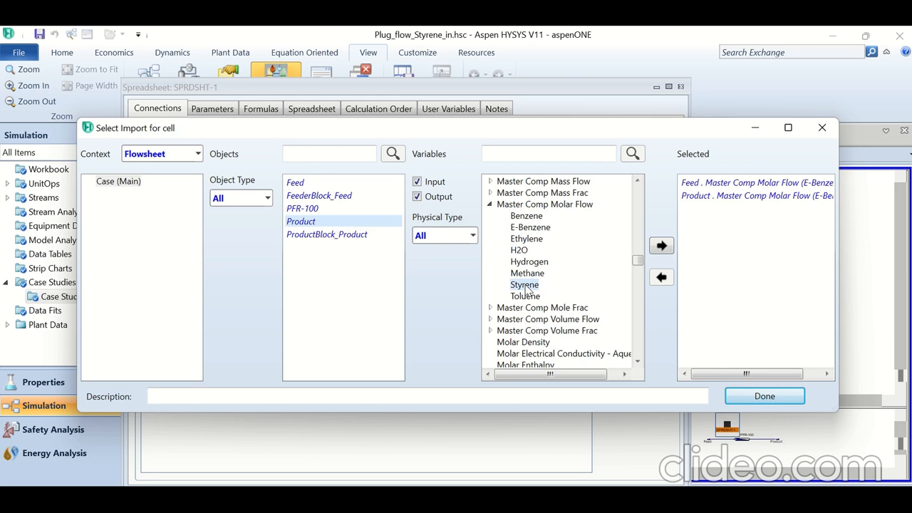
pyautogui.click(661, 247)
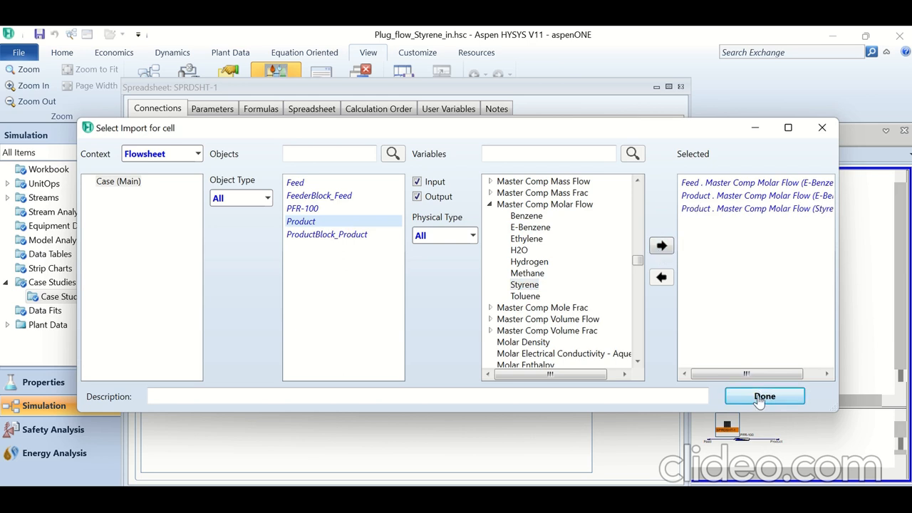
pyautogui.click(760, 398)
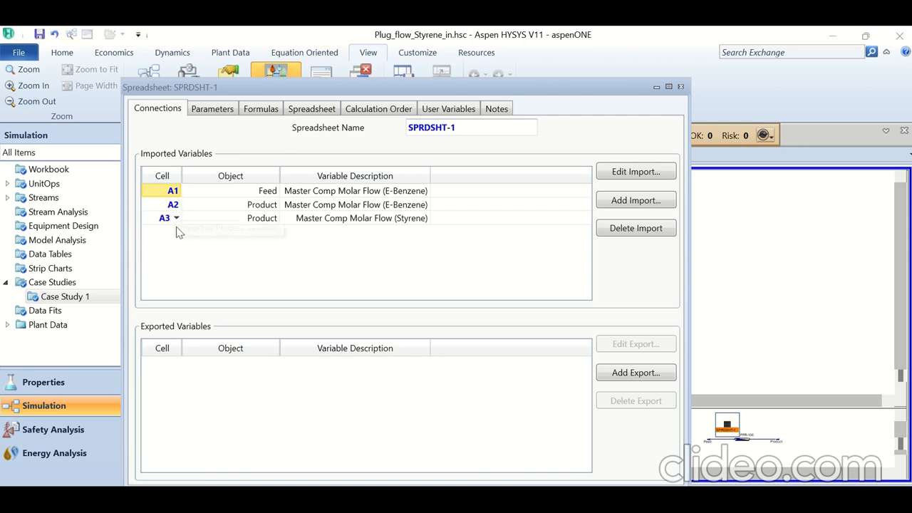
# Step: Enter the styrene selectivity formula =A3/(A1-A2)*100 in cell B2 of the spreadsheet
pyautogui.click(319, 116)
pyautogui.moveTo(434, 32)
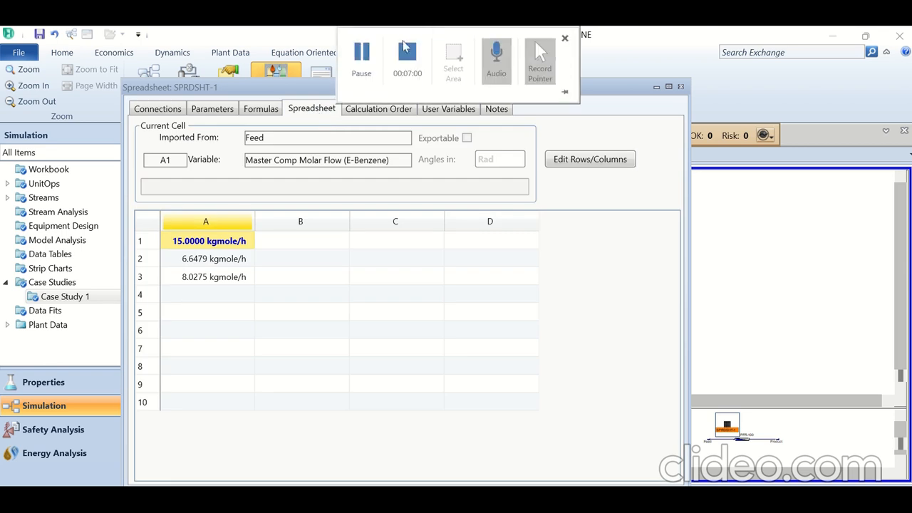
pyautogui.click(309, 266)
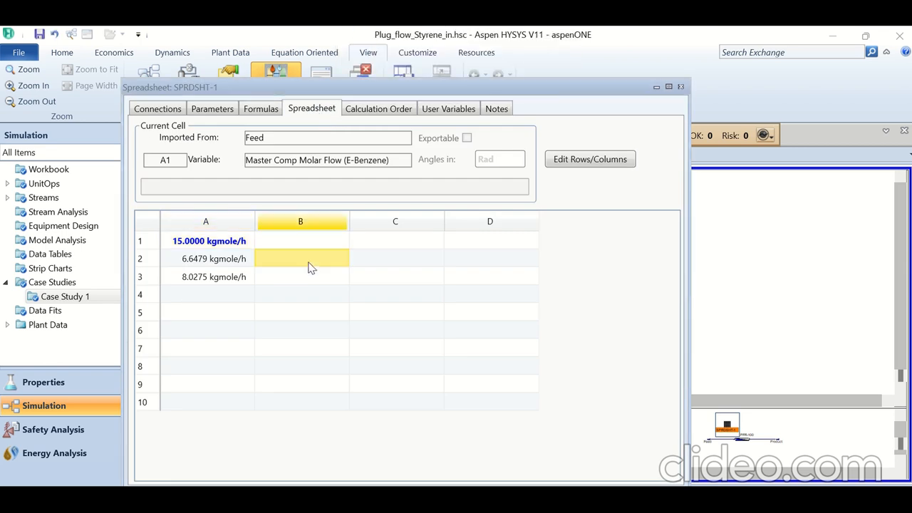
pyautogui.write('=')
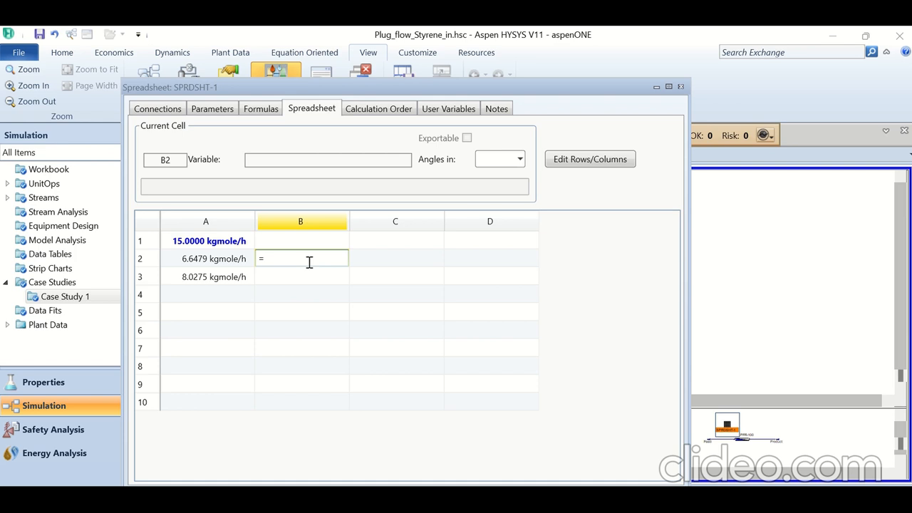
pyautogui.write('A3/(A1')
pyautogui.moveTo(275, 260); pyautogui.dragTo(263, 259)
pyautogui.click(291, 258)
pyautogui.write('1-A2)*100')
pyautogui.press('Return')
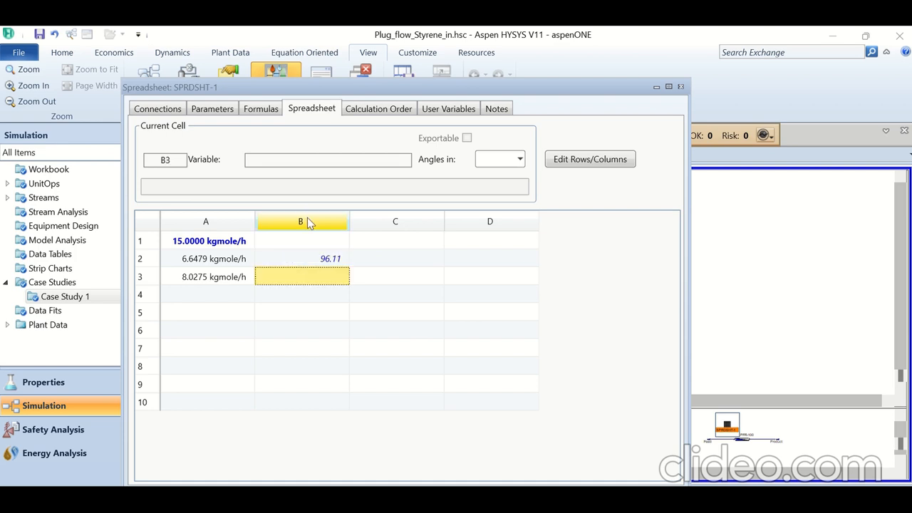
# Step: Name the variable of cell B2 Selectivity and close the spreadsheet
pyautogui.click(332, 259)
pyautogui.click(271, 158)
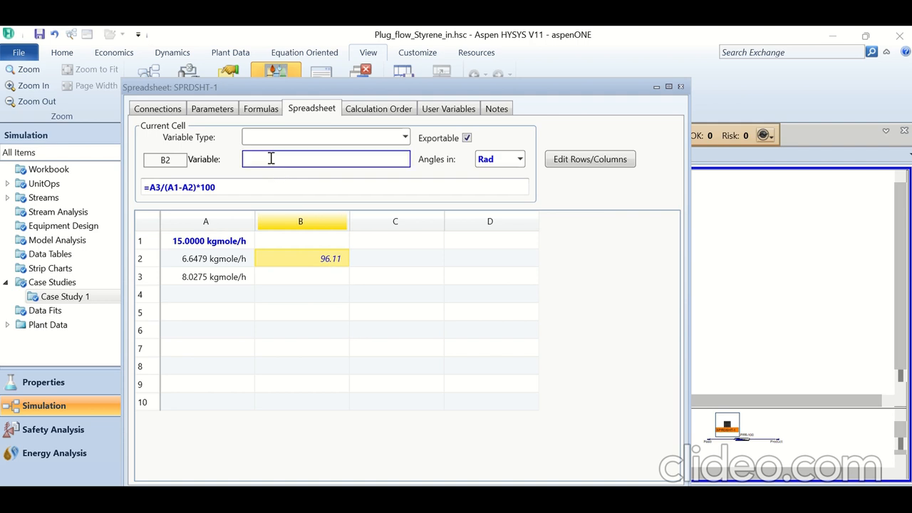
pyautogui.write('Selectivity')
pyautogui.press('Return')
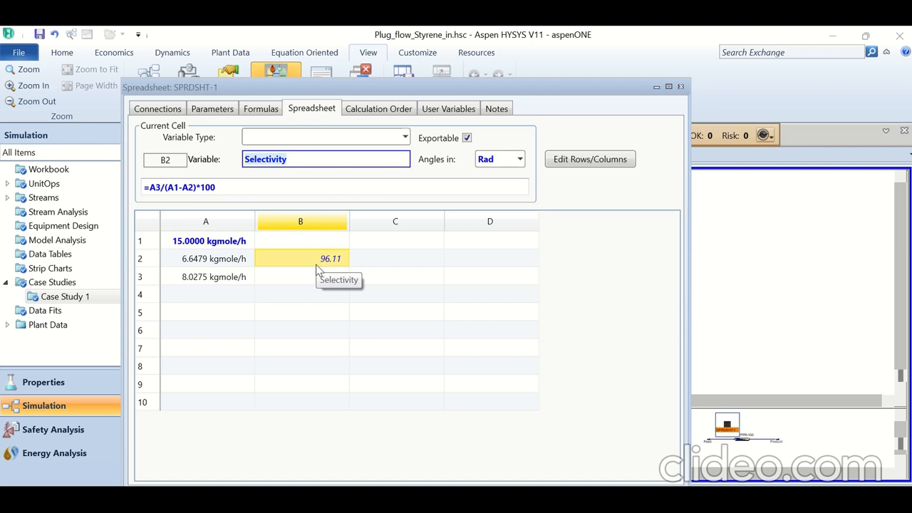
pyautogui.click(681, 87)
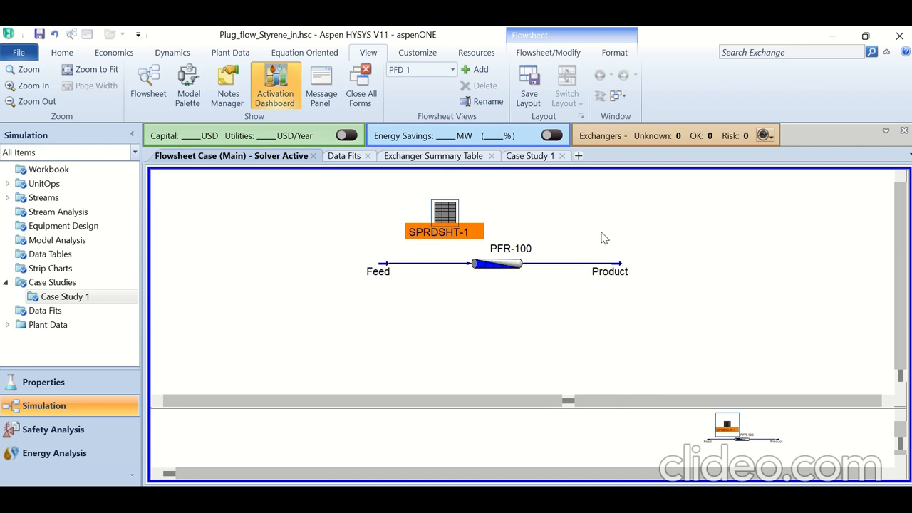